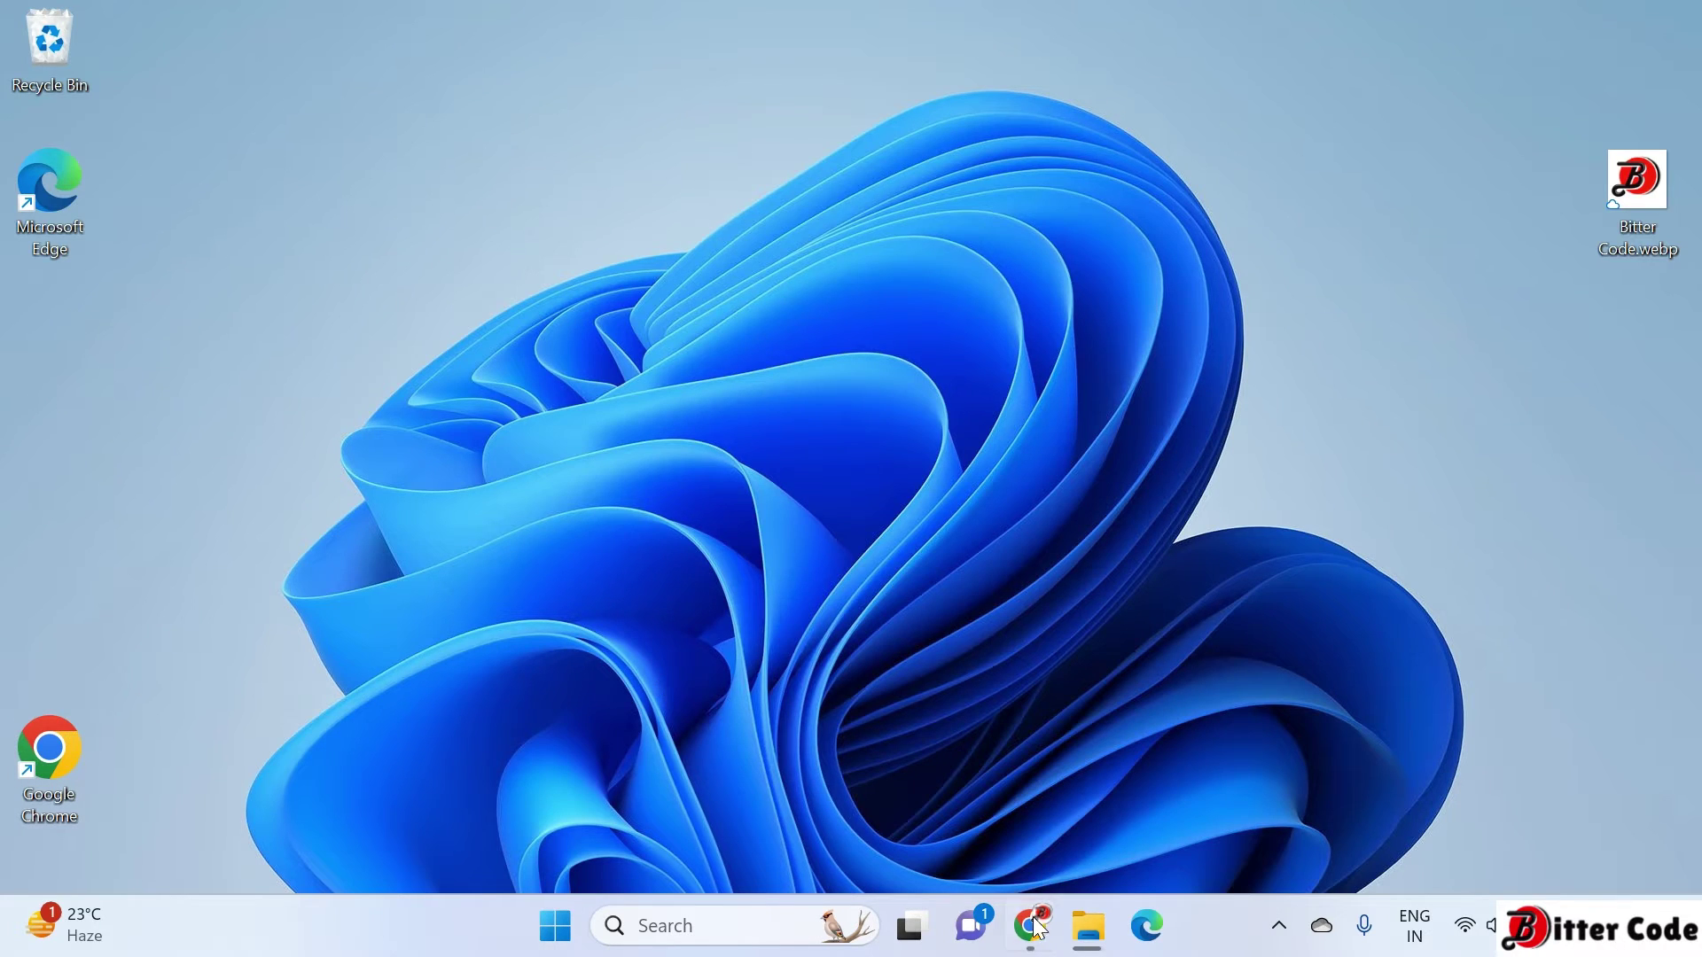
# Step: Switch to Google Chrome, search for "download java" and open Oracle's Java Downloads result
pyautogui.click(1030, 925)
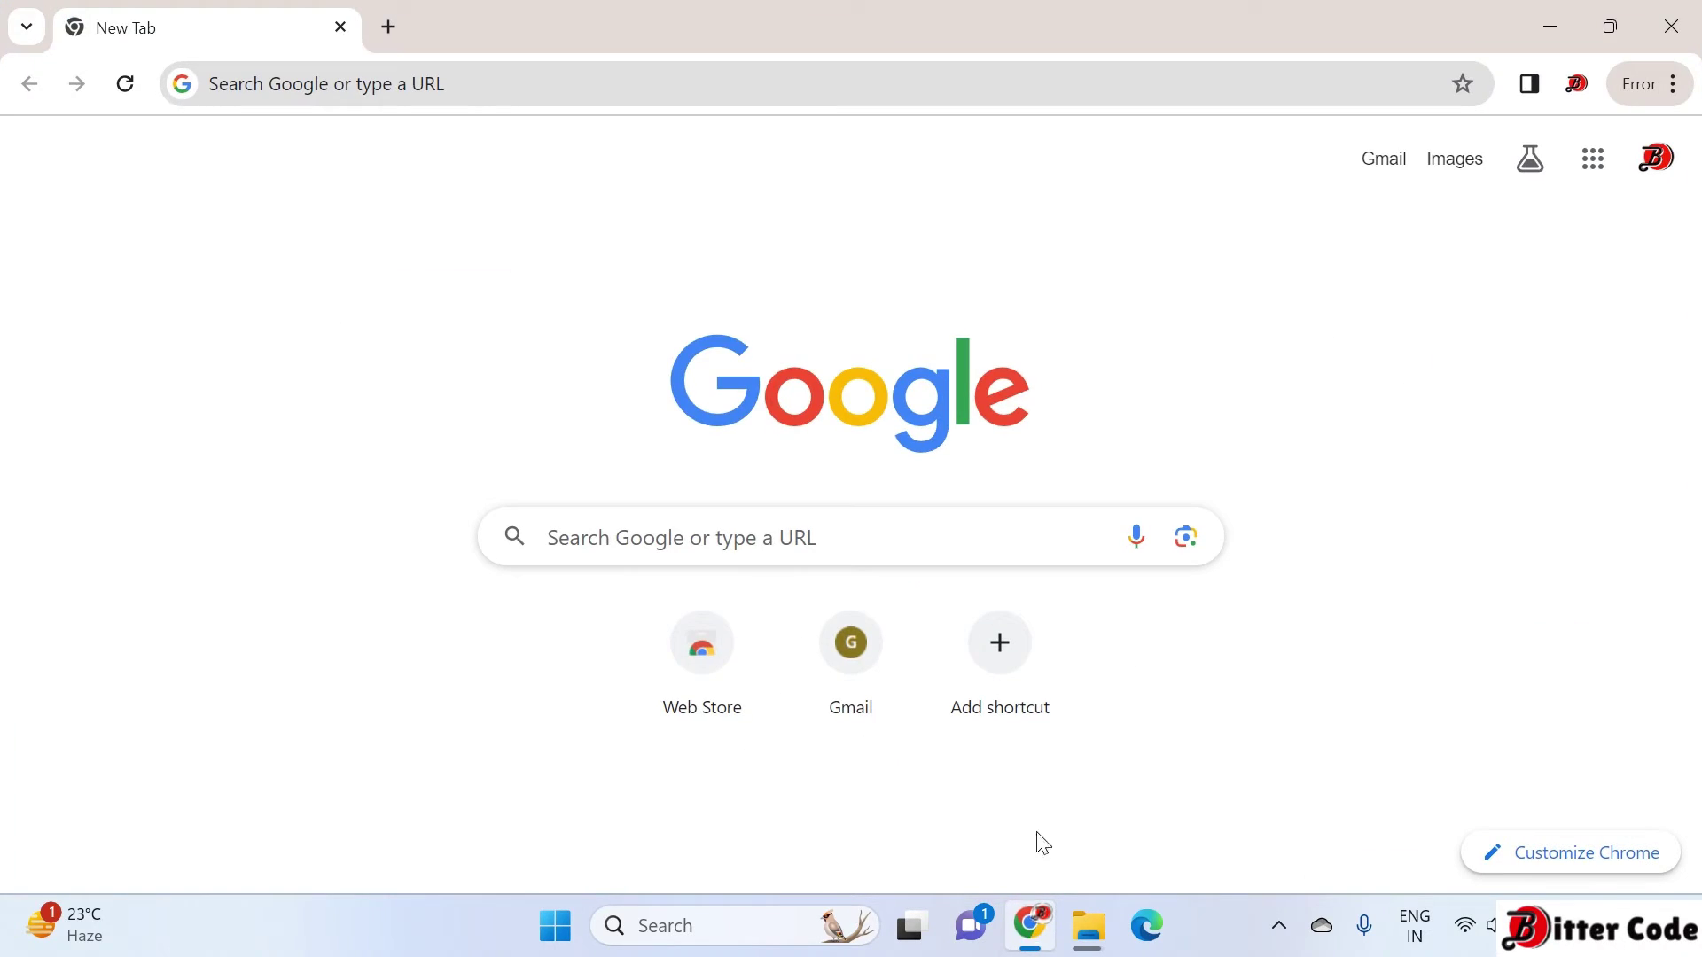
pyautogui.click(776, 81)
pyautogui.write('download java')
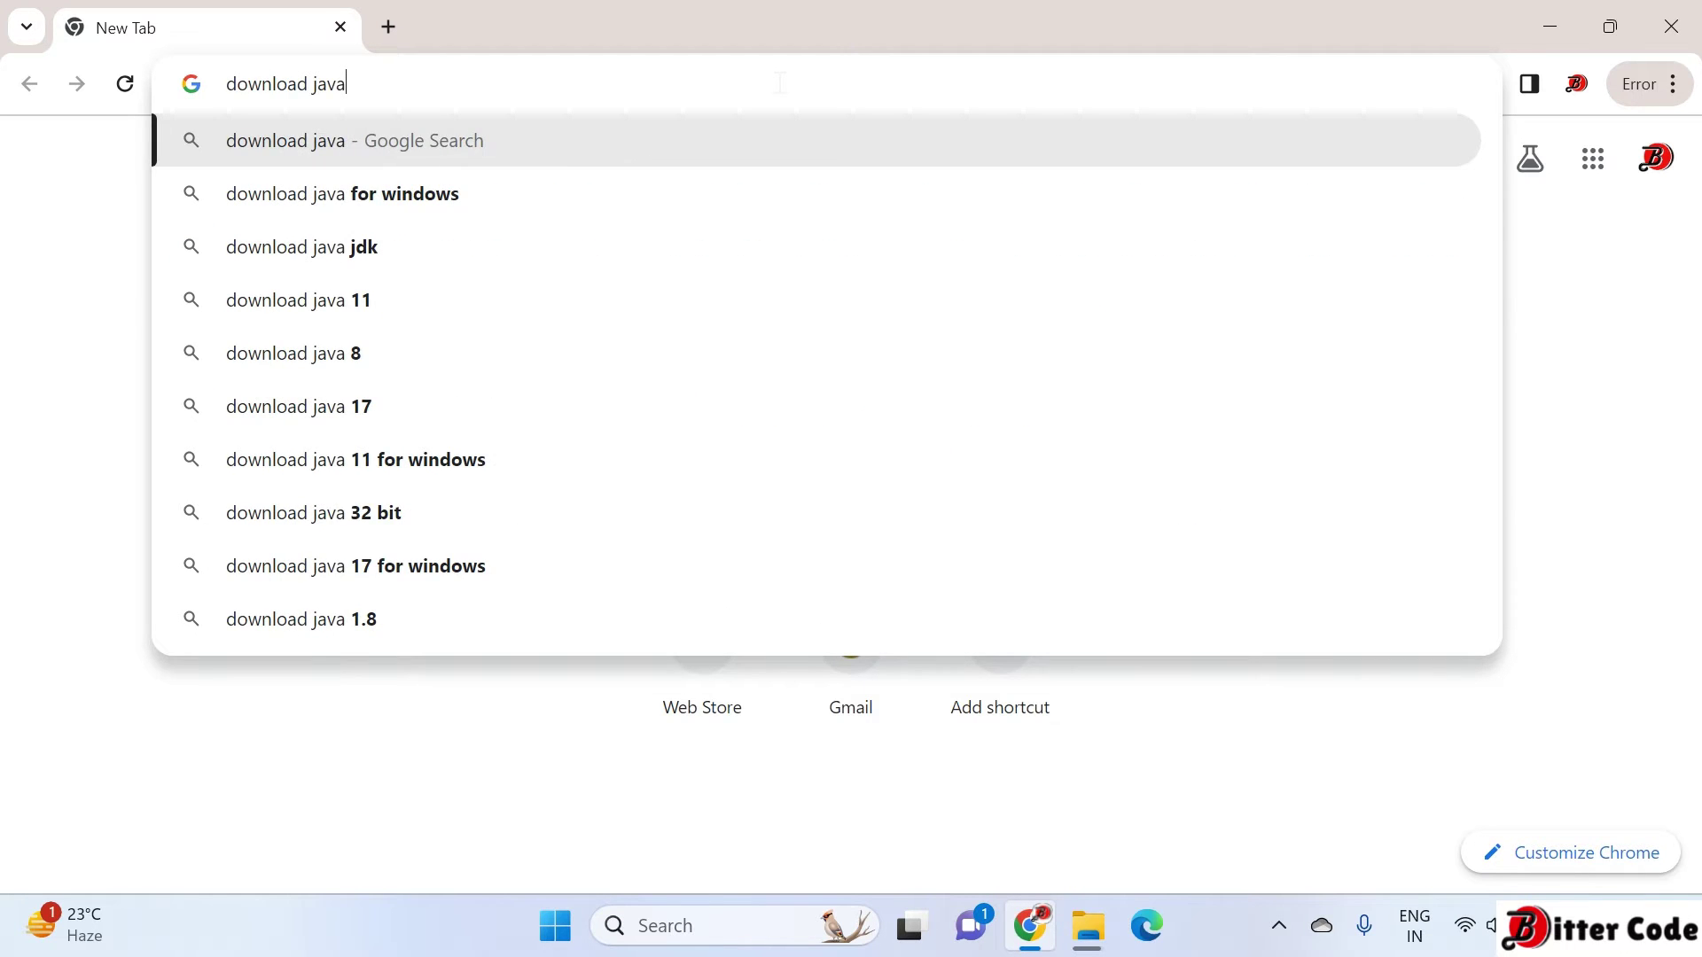
pyautogui.press('Return')
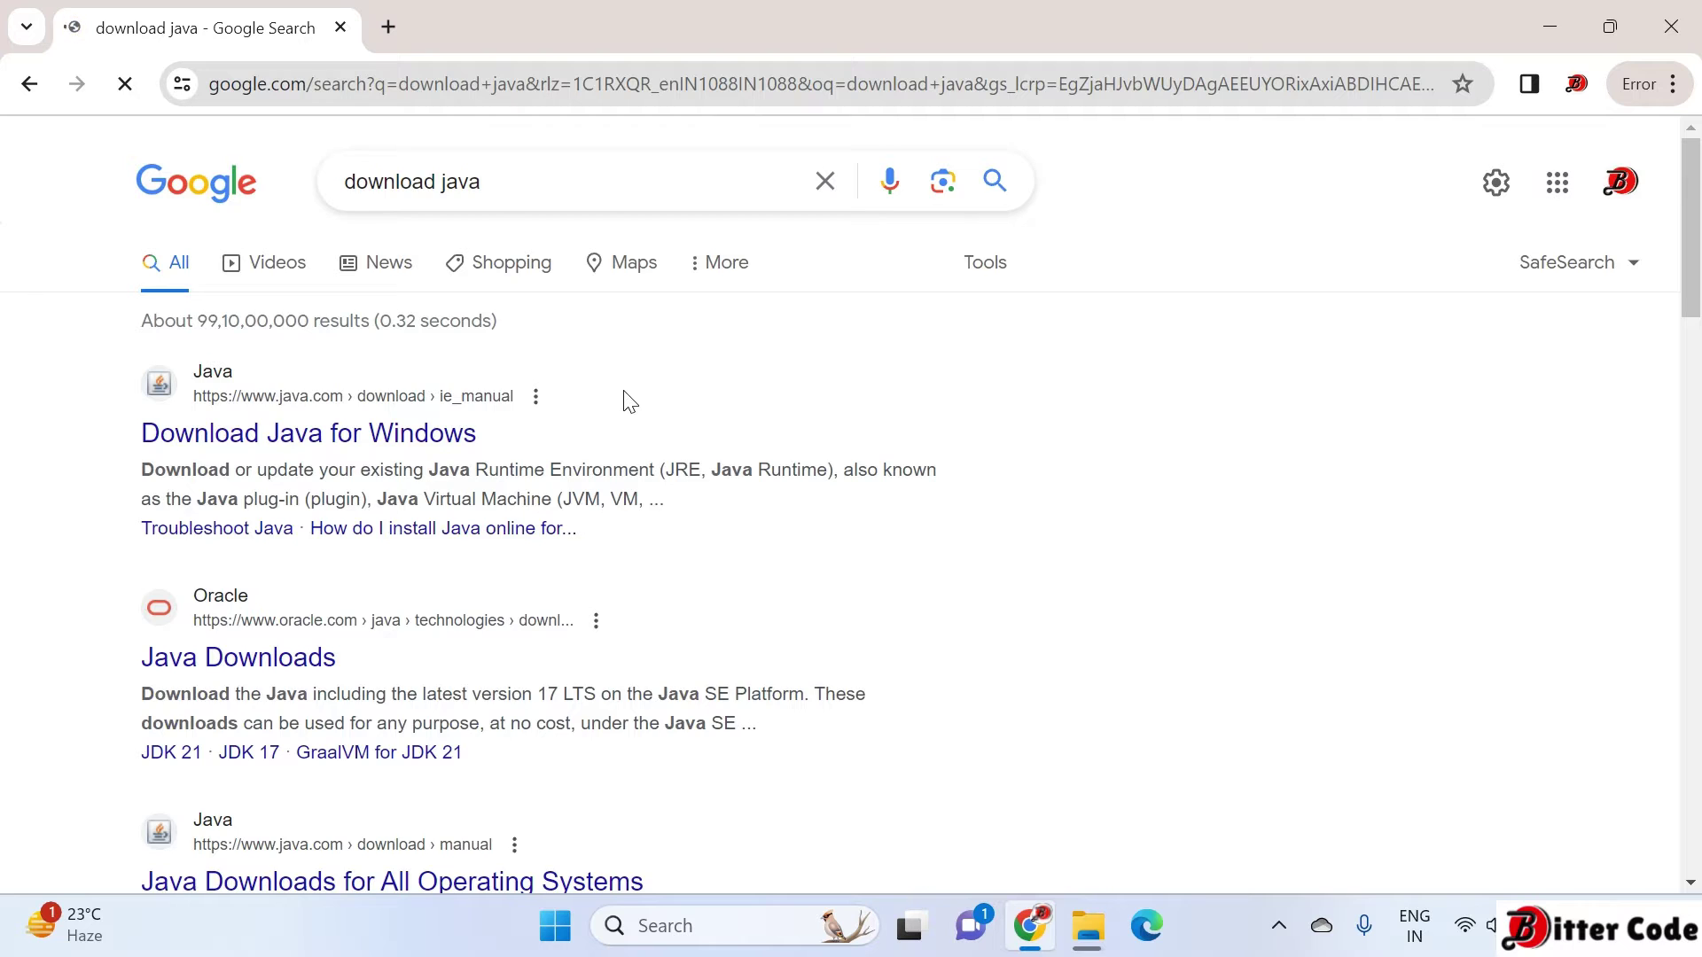
pyautogui.scroll(-1, 624, 394)
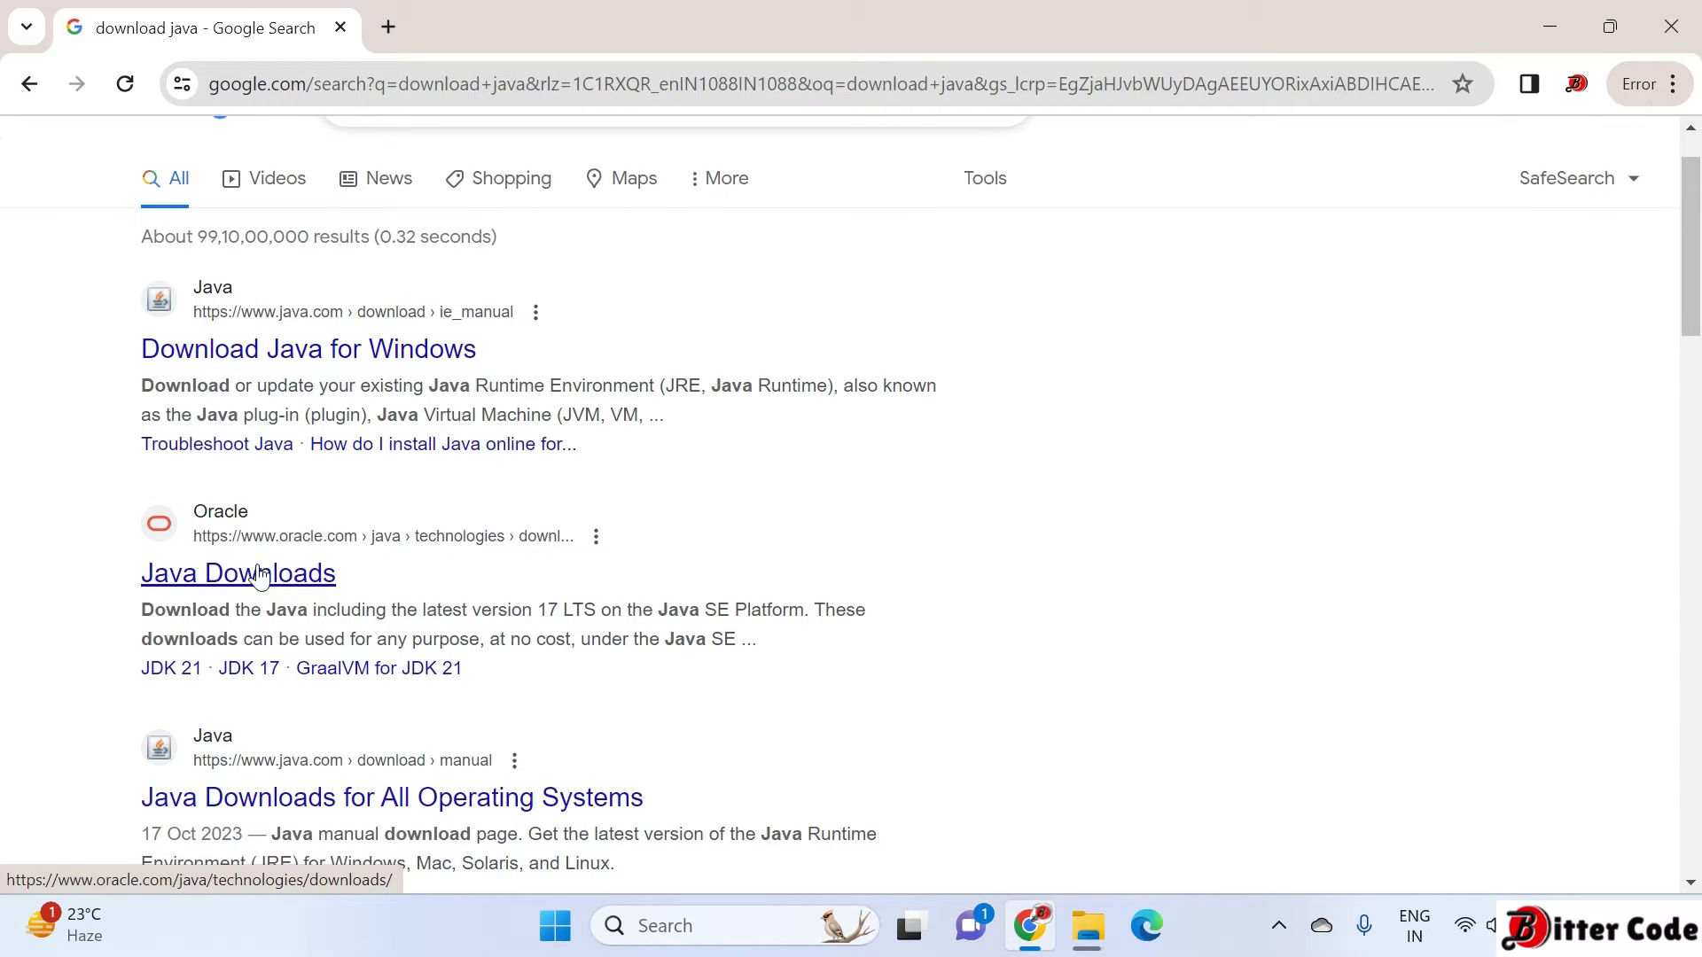
pyautogui.click(228, 568)
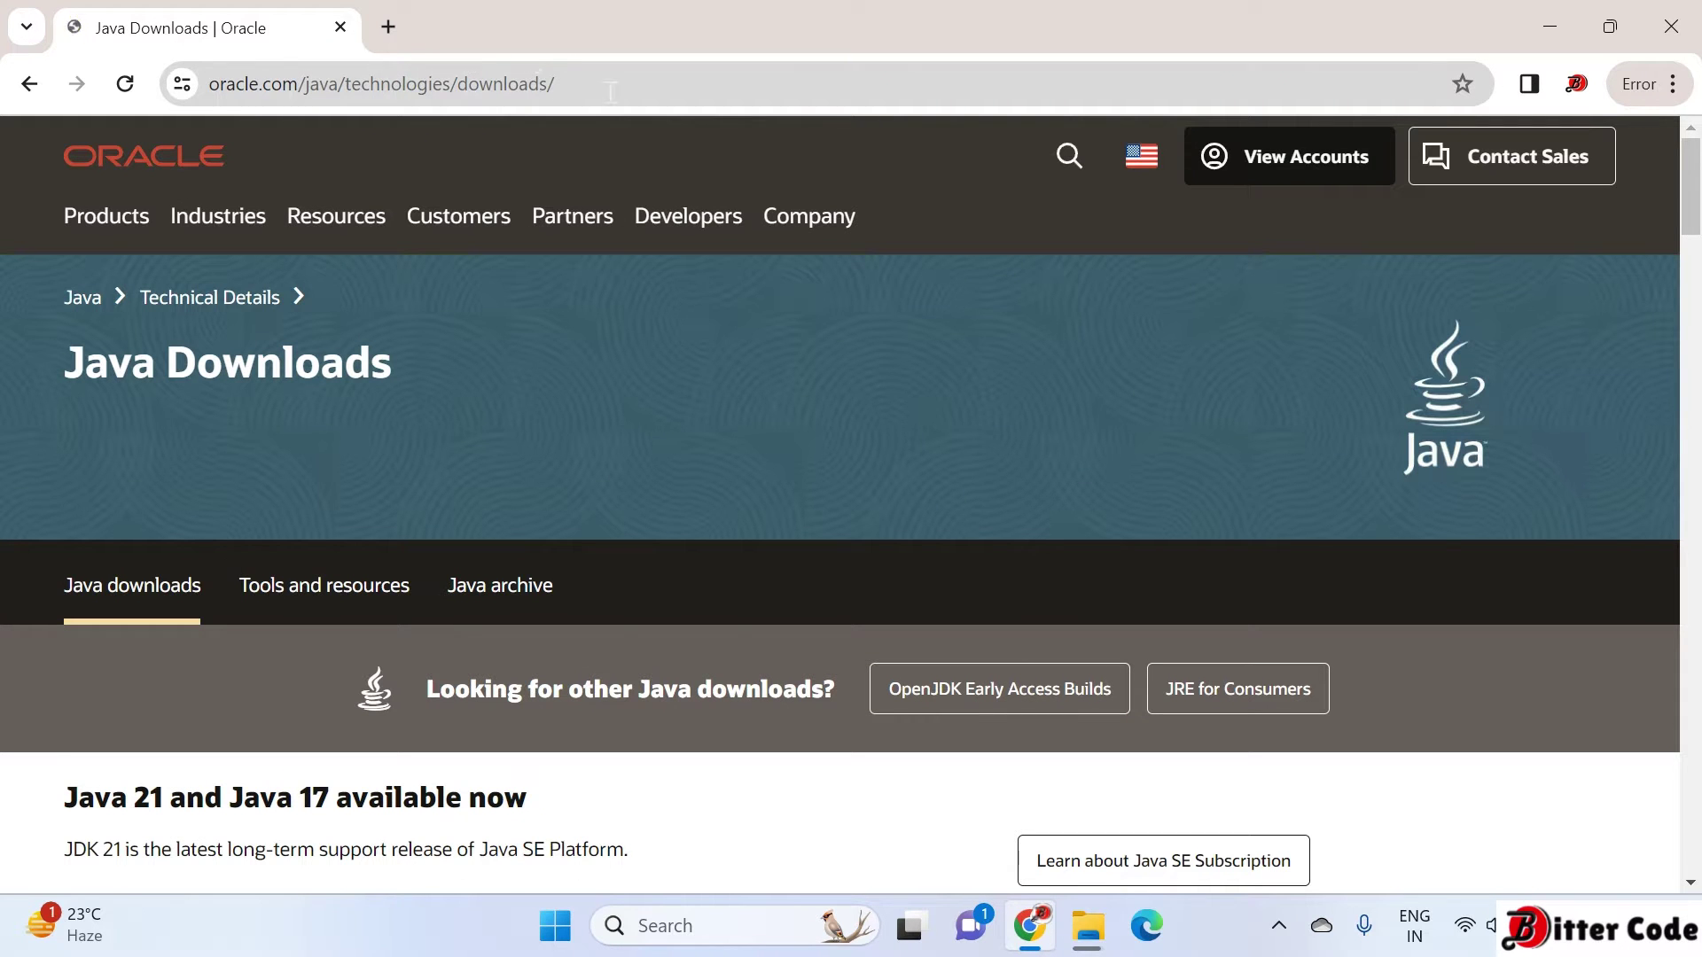
# Step: Display the Windows packages for JDK 21 on the Java Downloads page
pyautogui.scroll(-2, 458, 483)
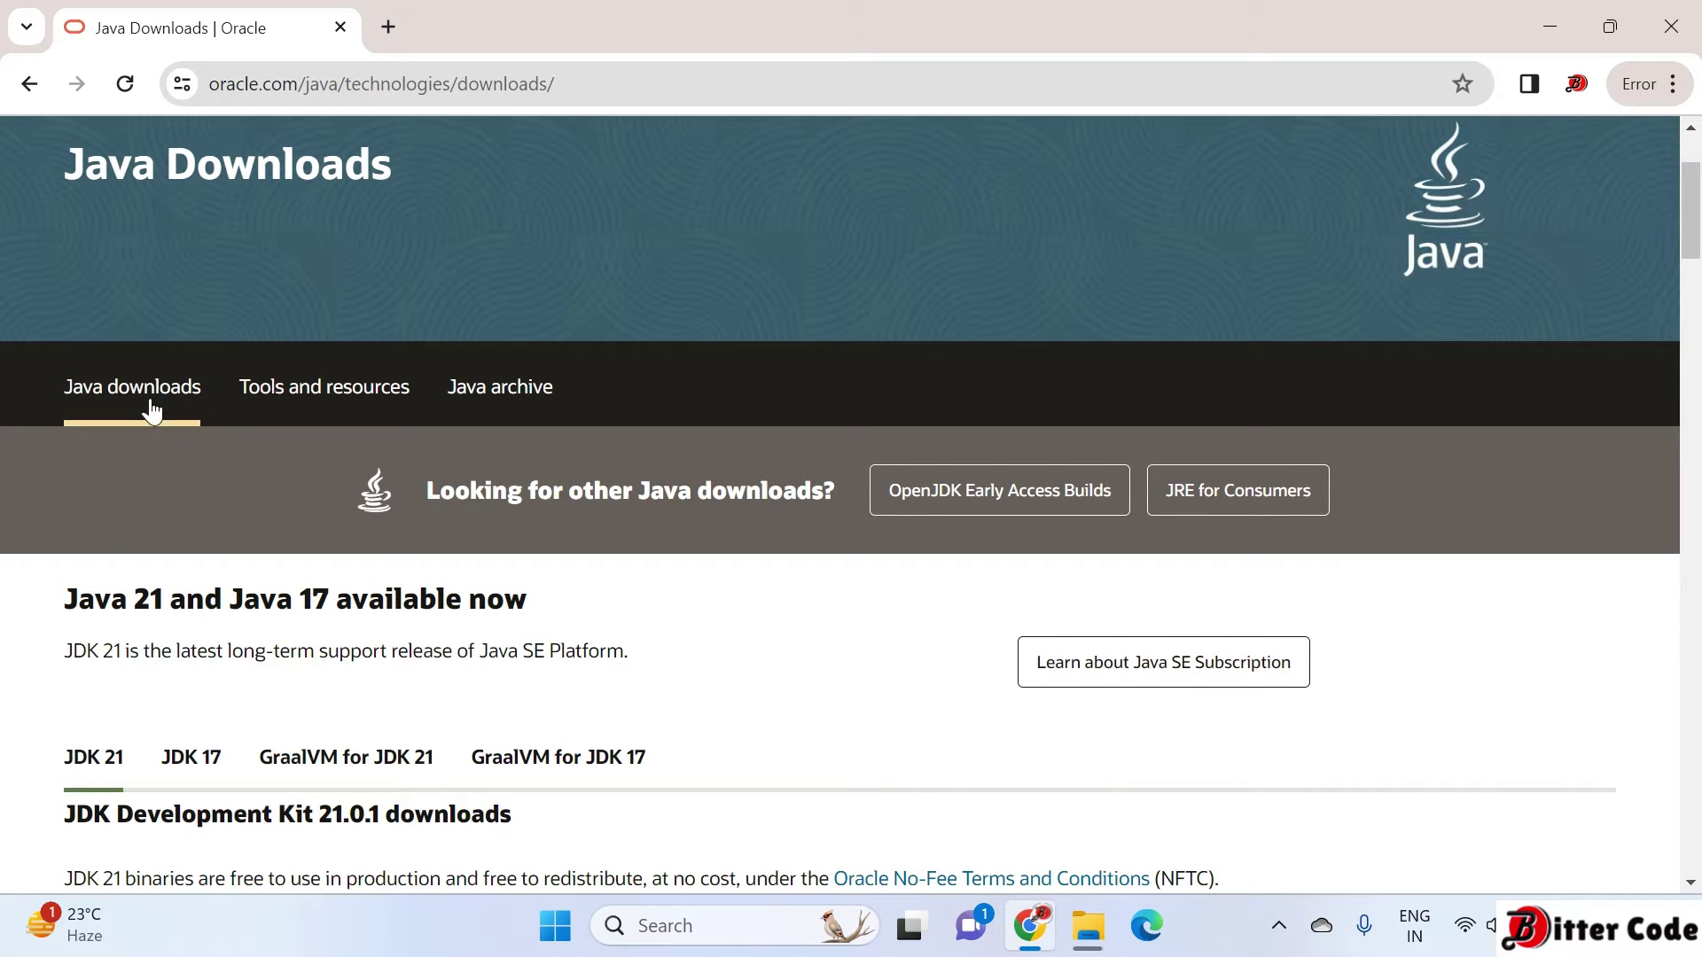
pyautogui.scroll(-2, 308, 536)
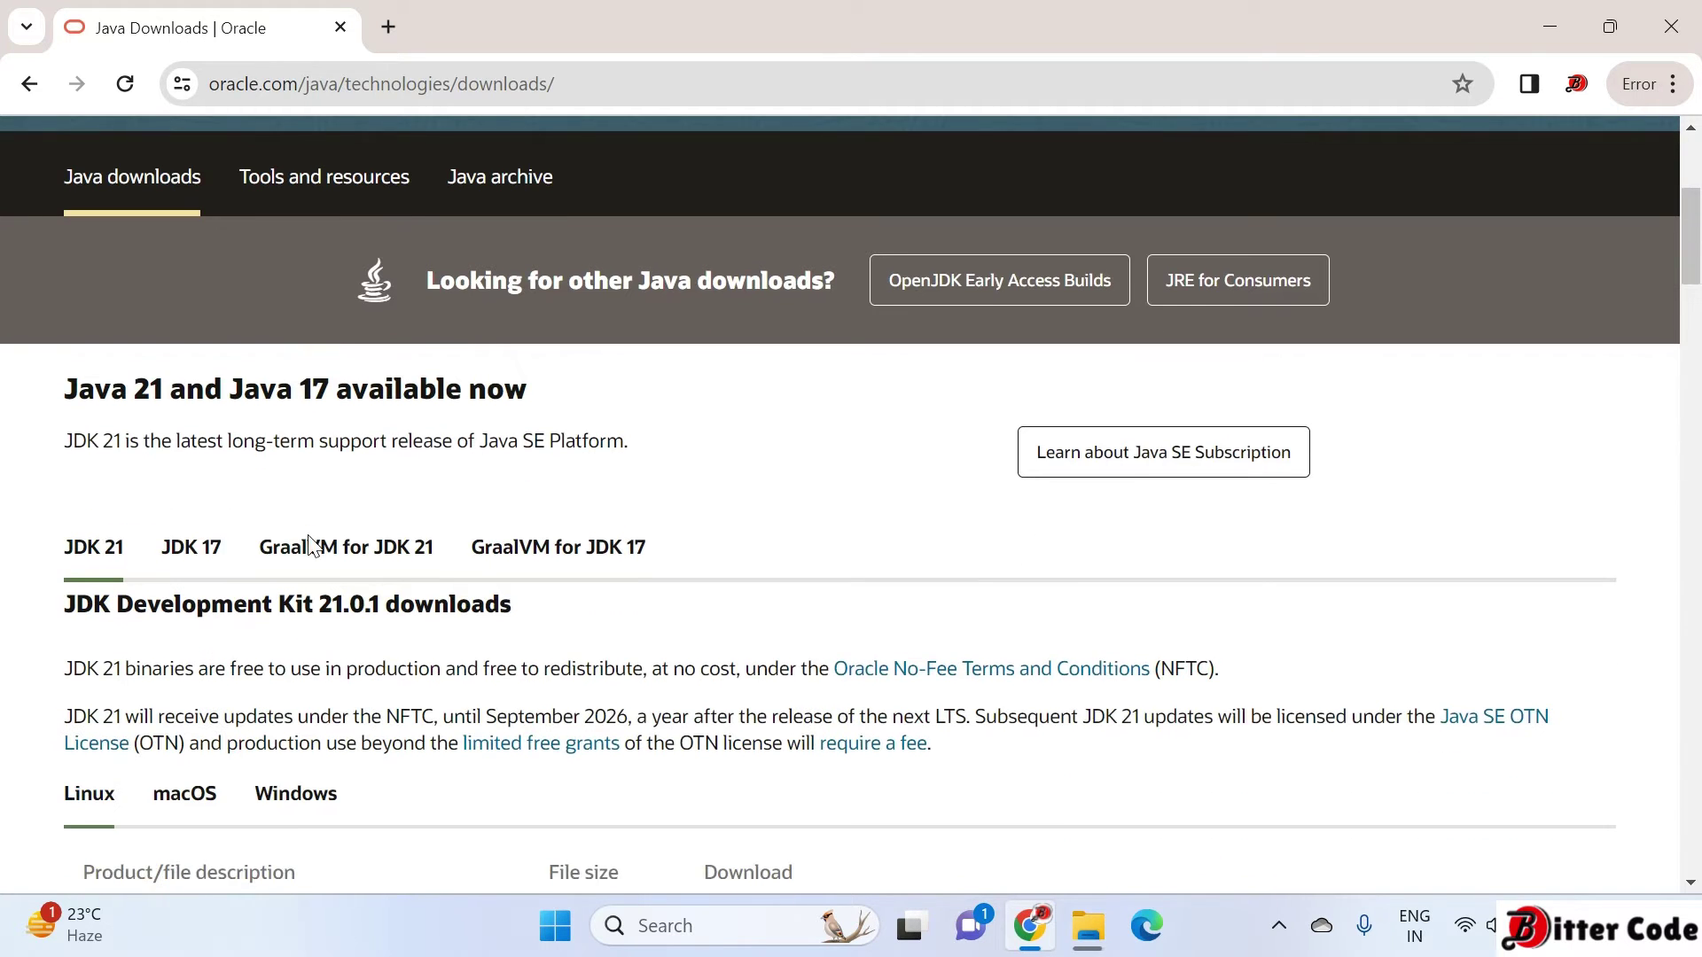
pyautogui.scroll(-2, 310, 546)
pyautogui.scroll(-2, 310, 545)
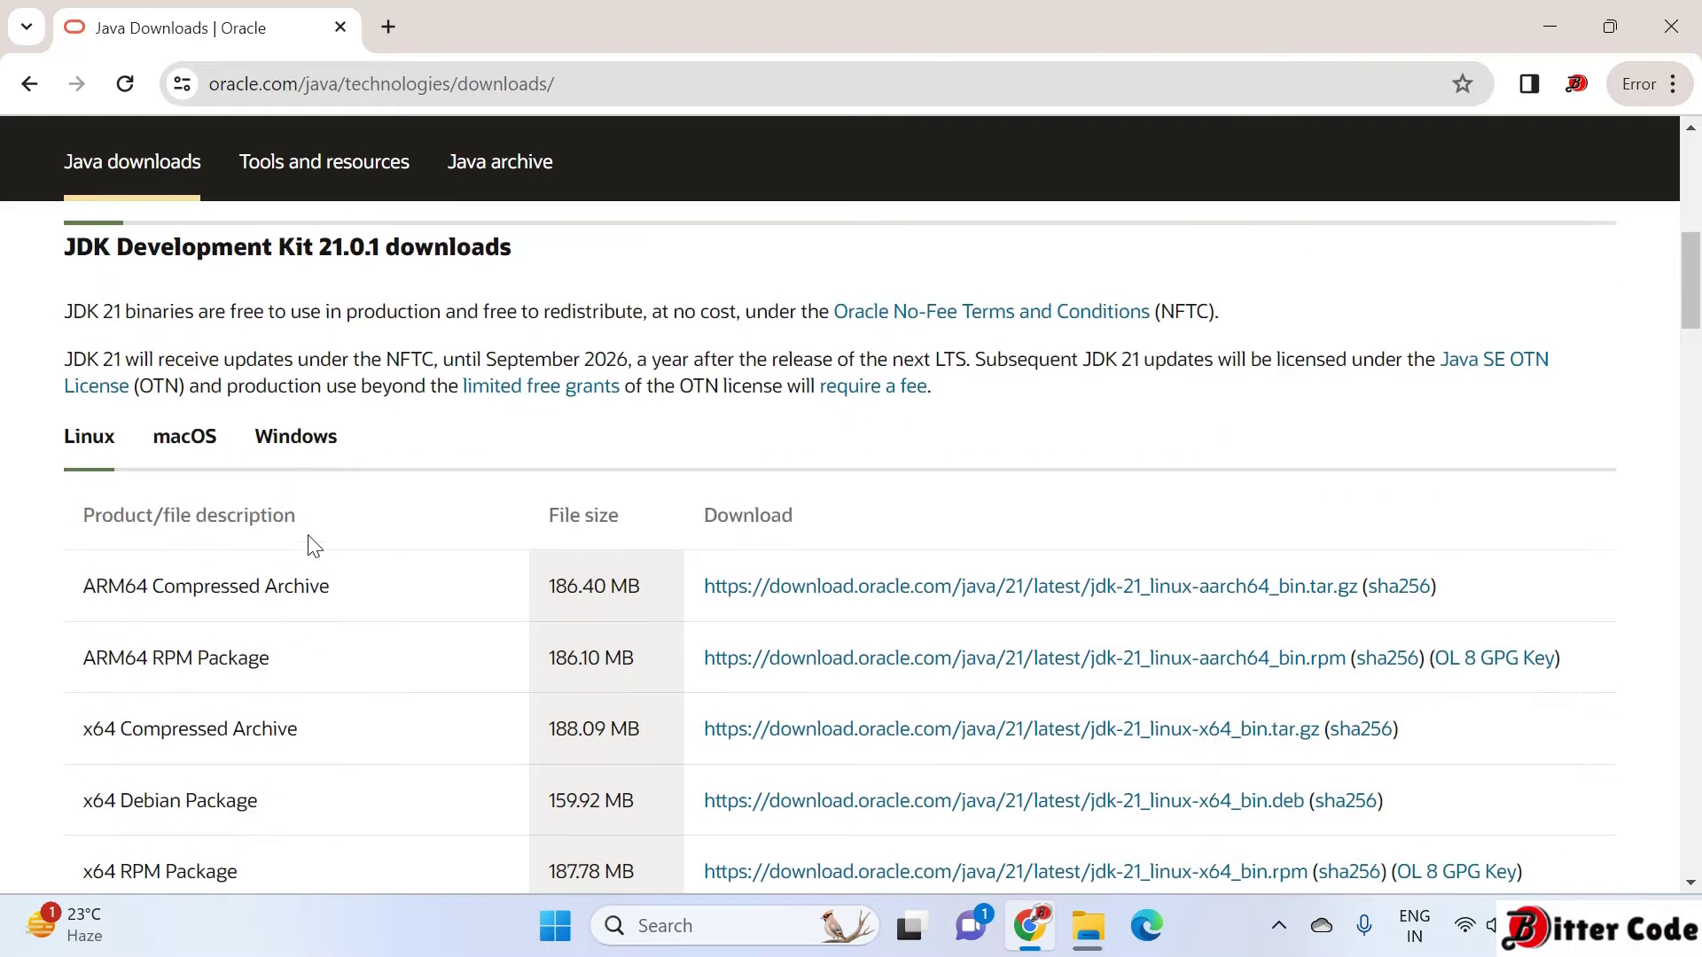
pyautogui.scroll(1, 107, 456)
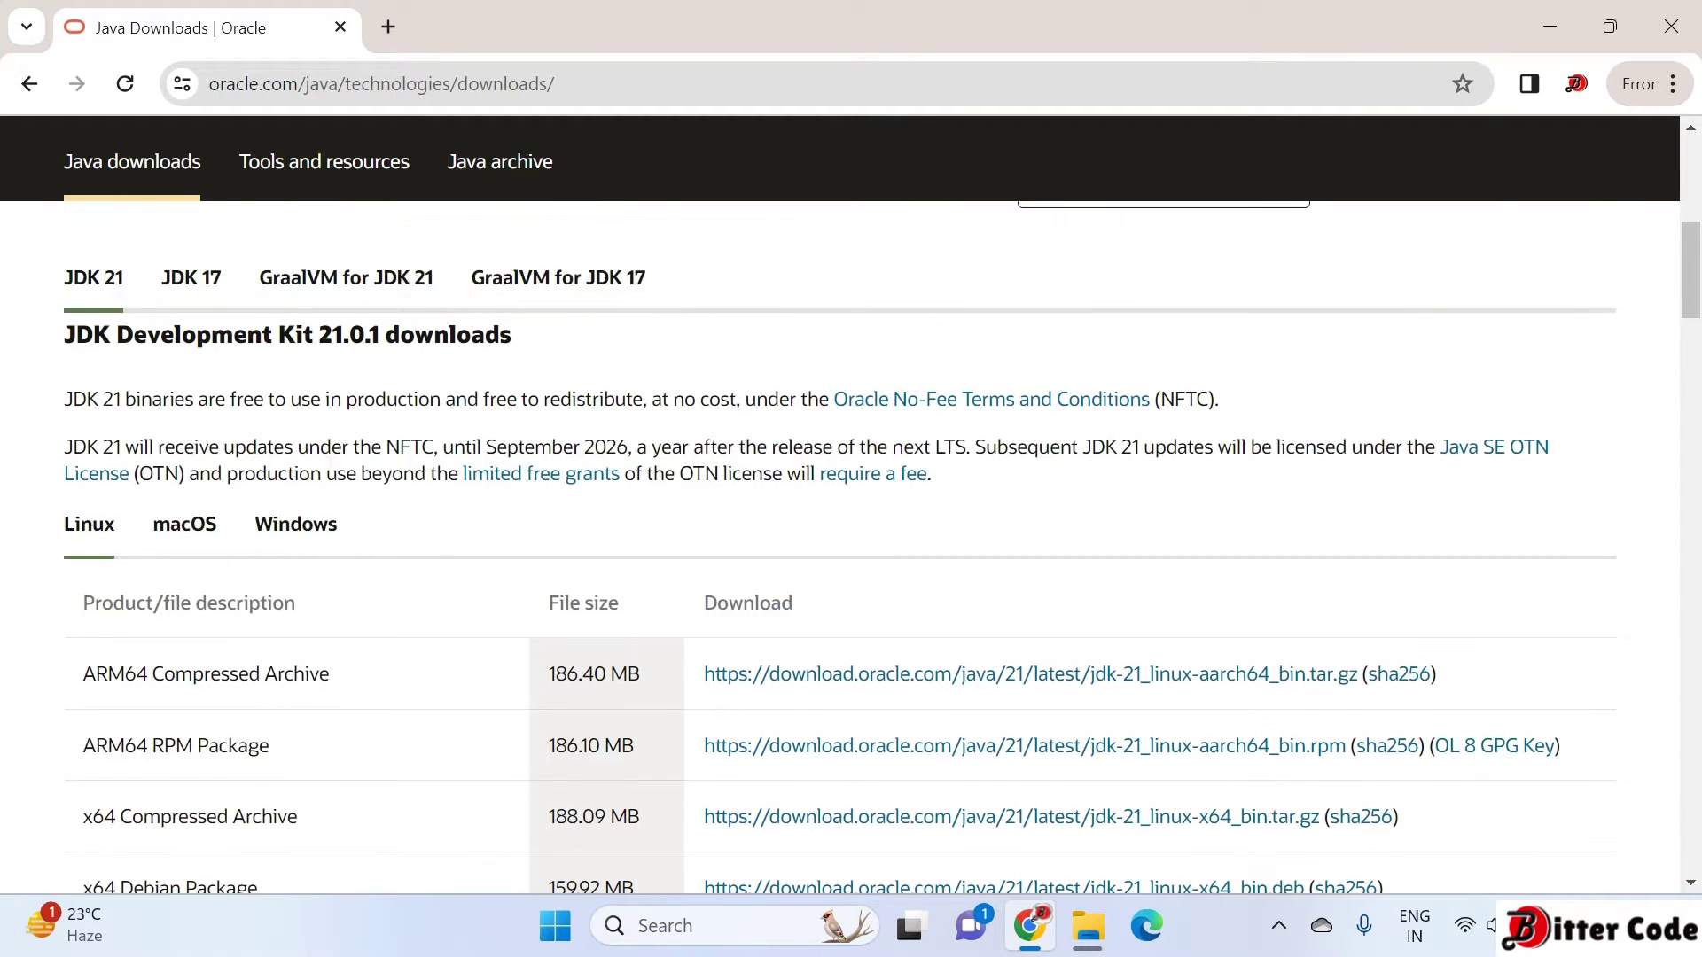
pyautogui.scroll(1, 123, 359)
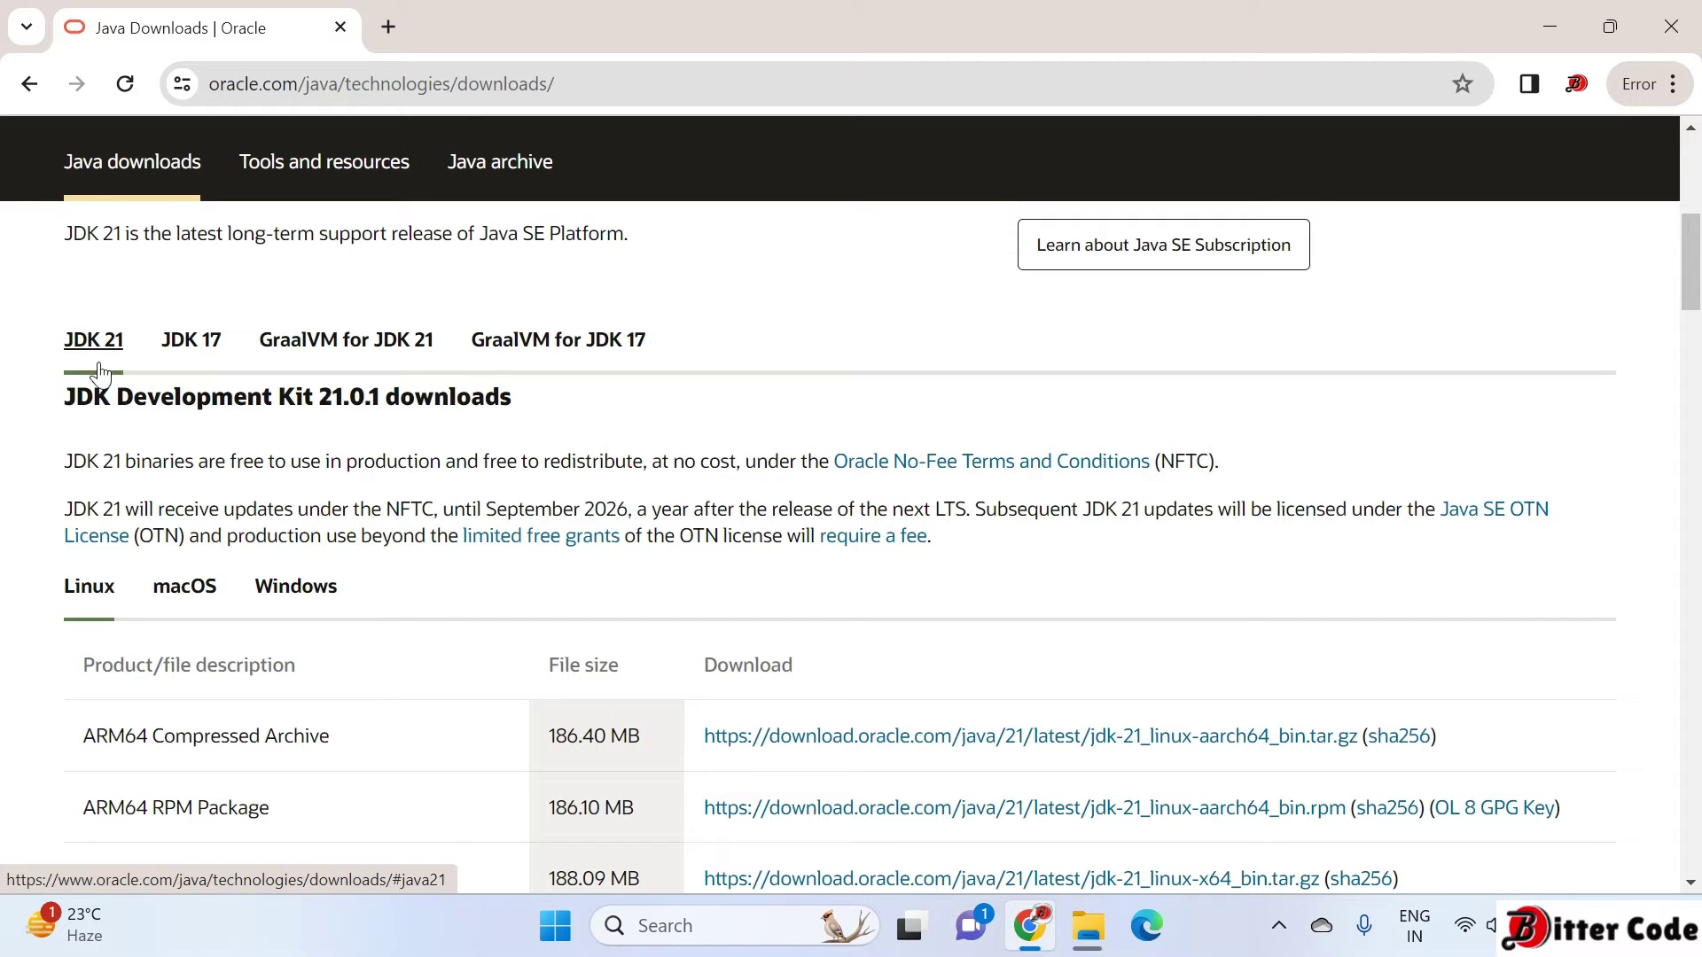
pyautogui.scroll(-1, 230, 518)
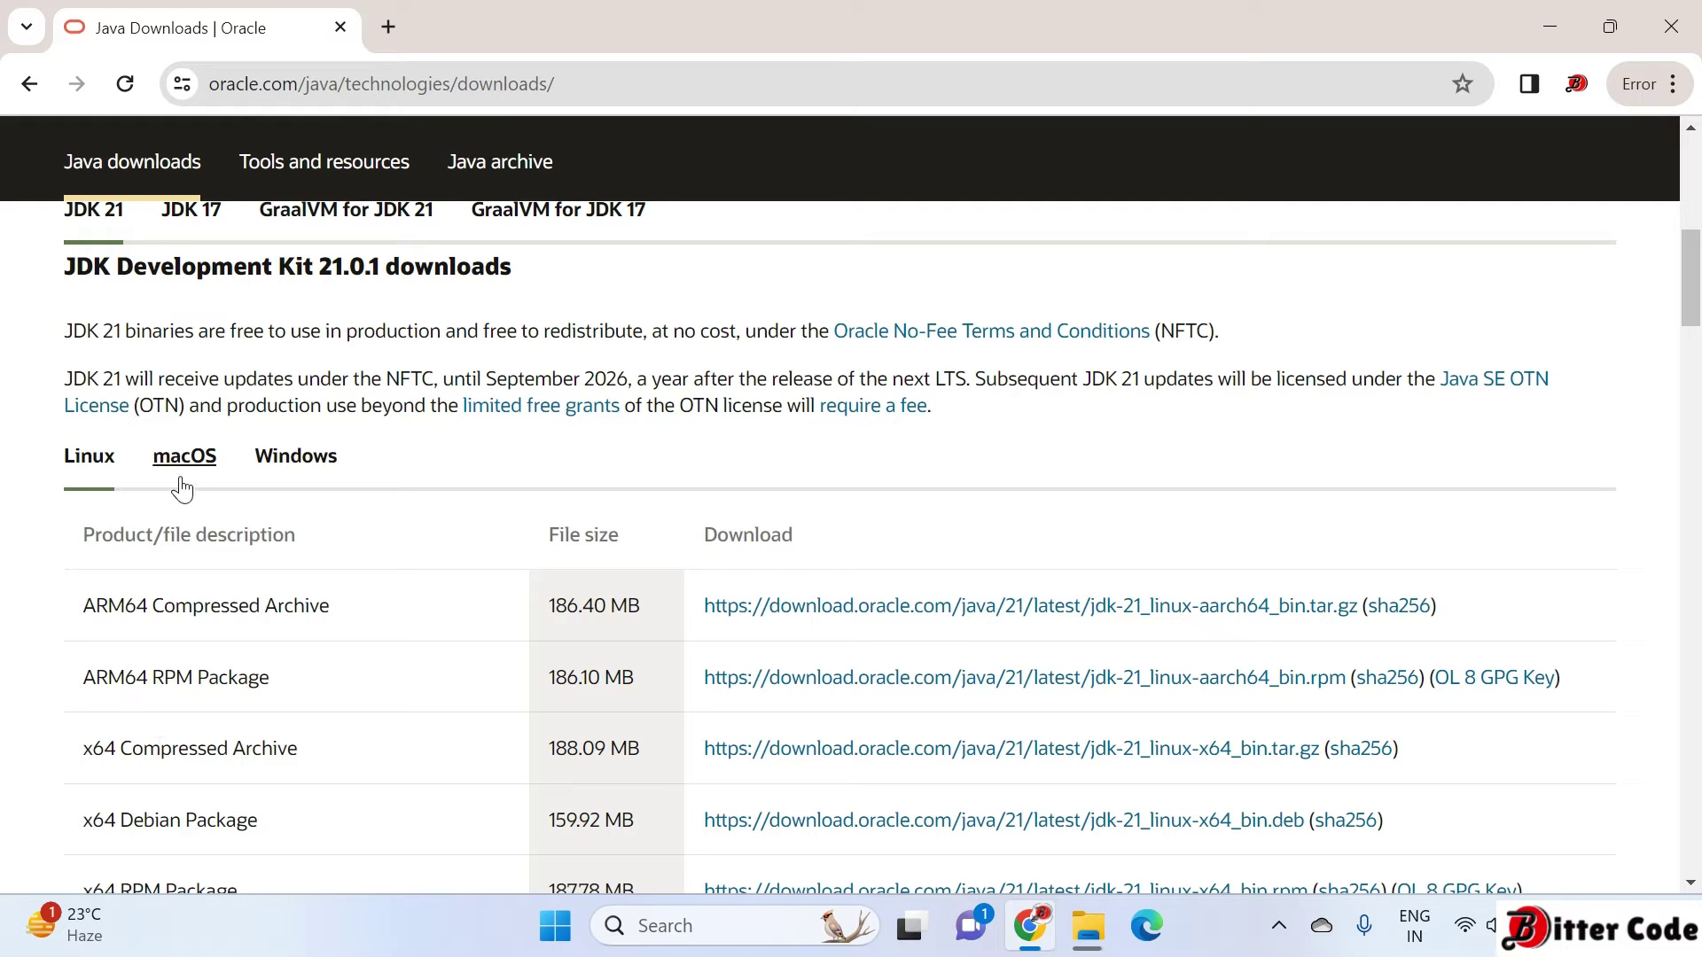
pyautogui.scroll(-1, 189, 720)
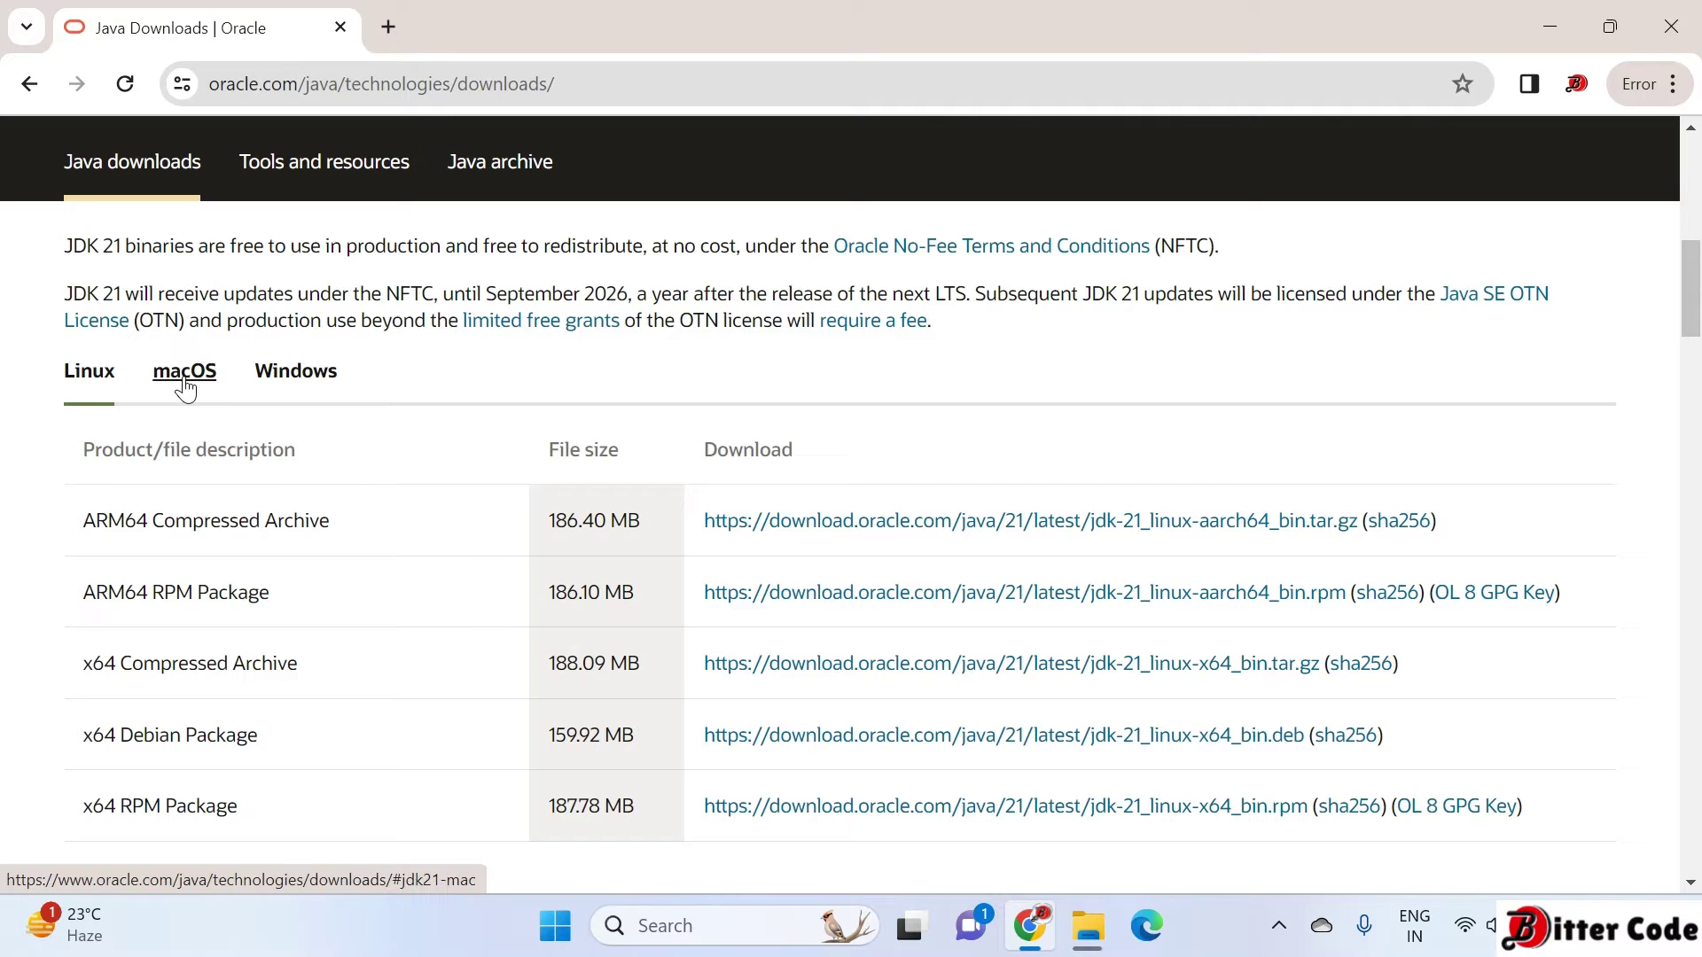
pyautogui.click(293, 388)
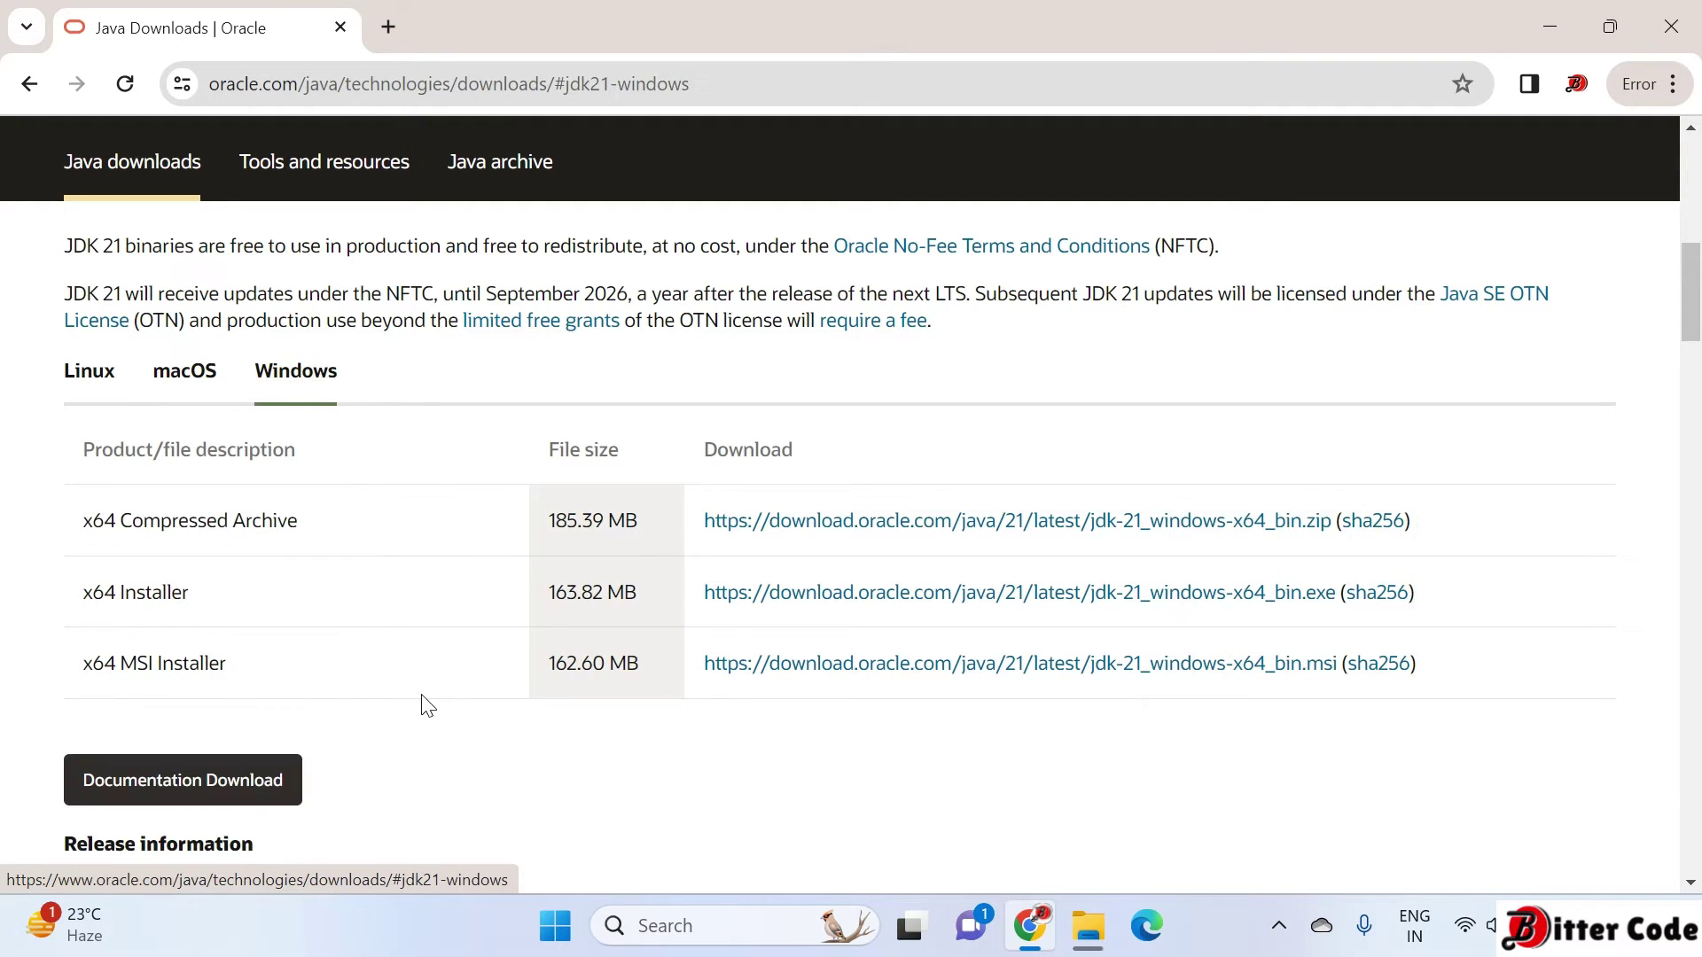
# Step: Download the JDK 21 x64 Installer for Windows, jdk-21_windows-x64_bin.exe, and check its download progress
pyautogui.scroll(-1, 426, 706)
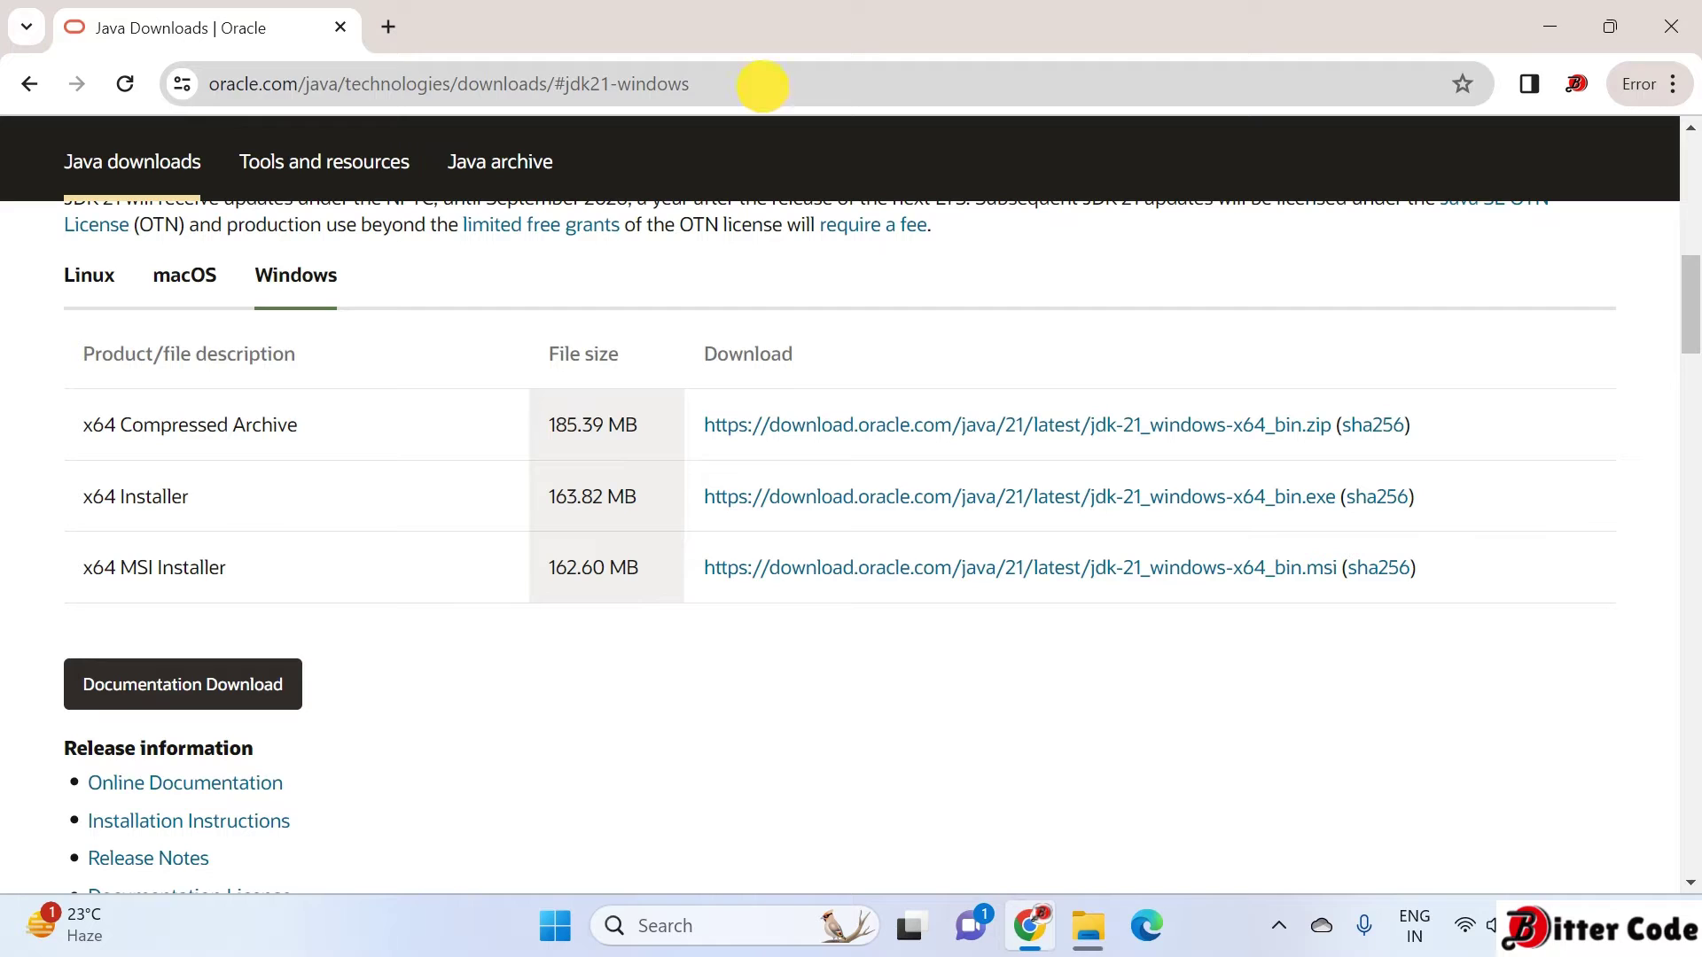
pyautogui.click(759, 83)
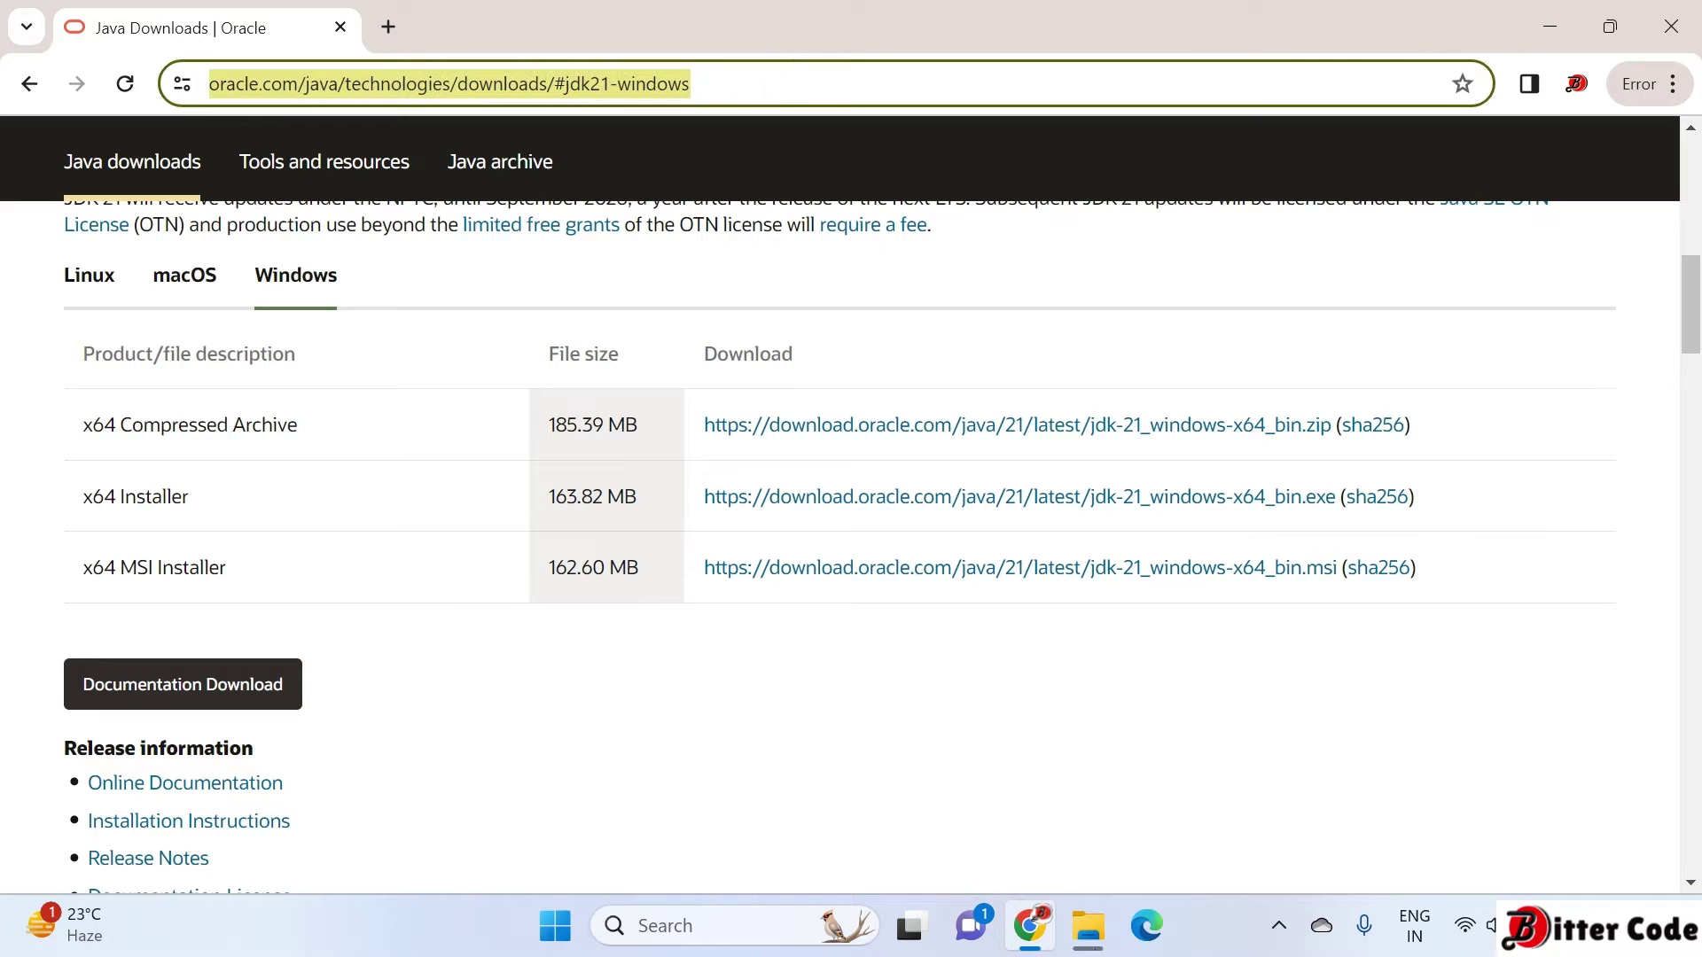
pyautogui.click(896, 294)
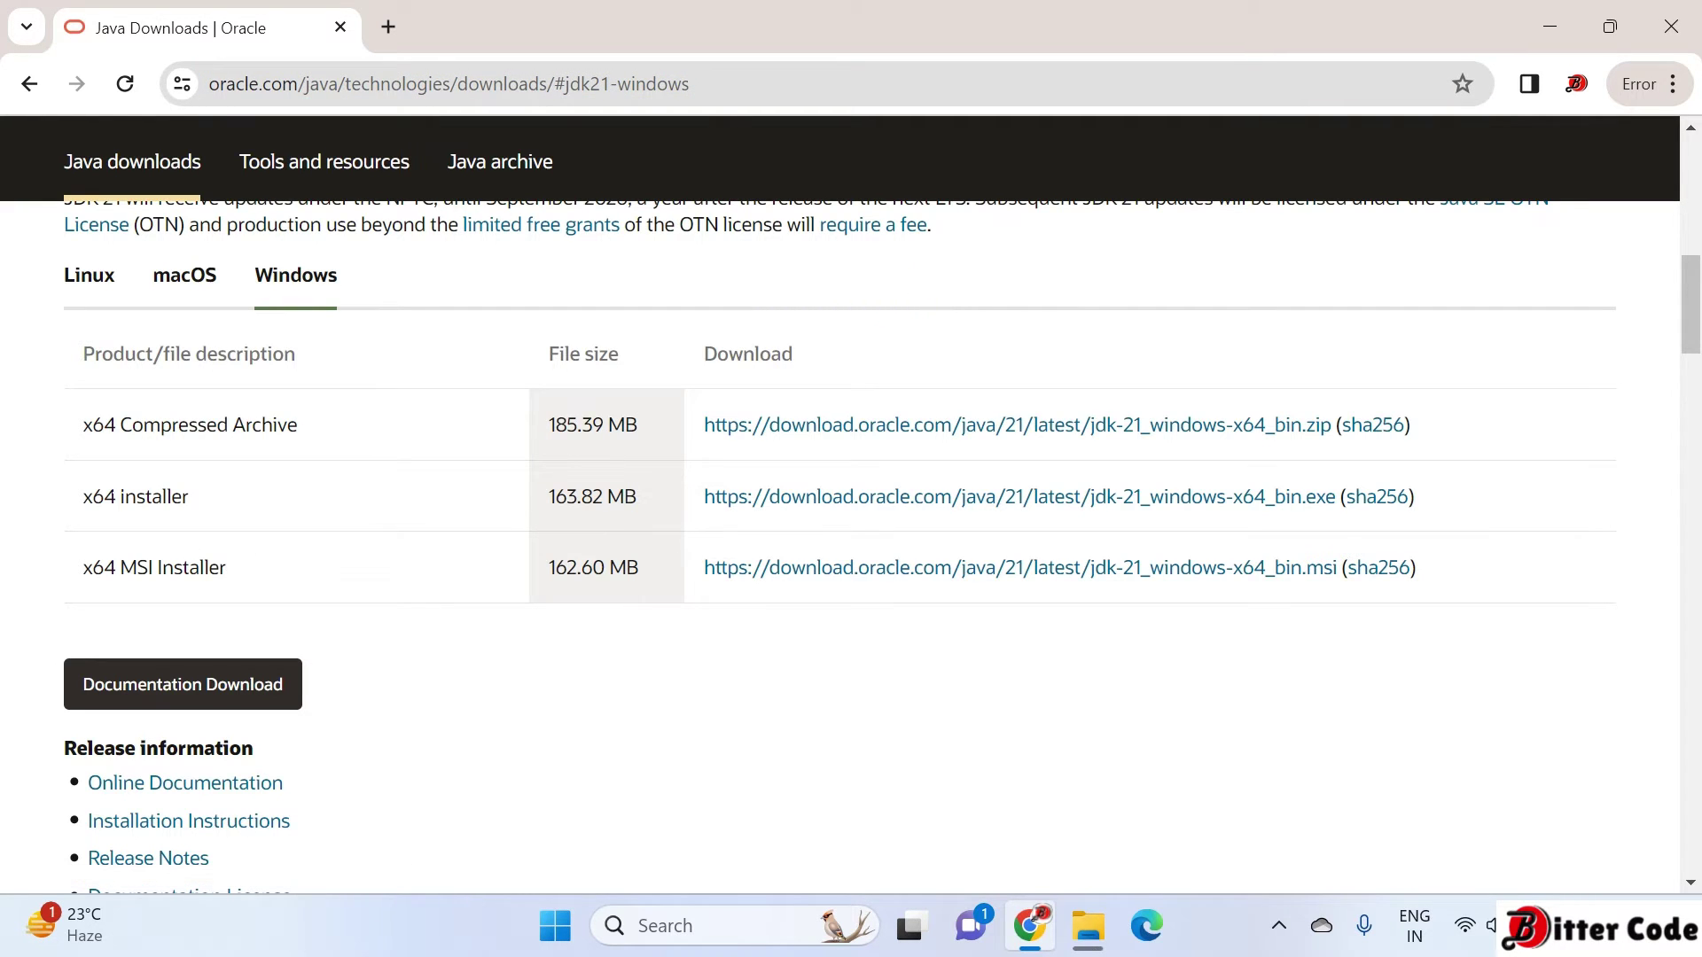
pyautogui.moveTo(186, 496); pyautogui.dragTo(69, 495)
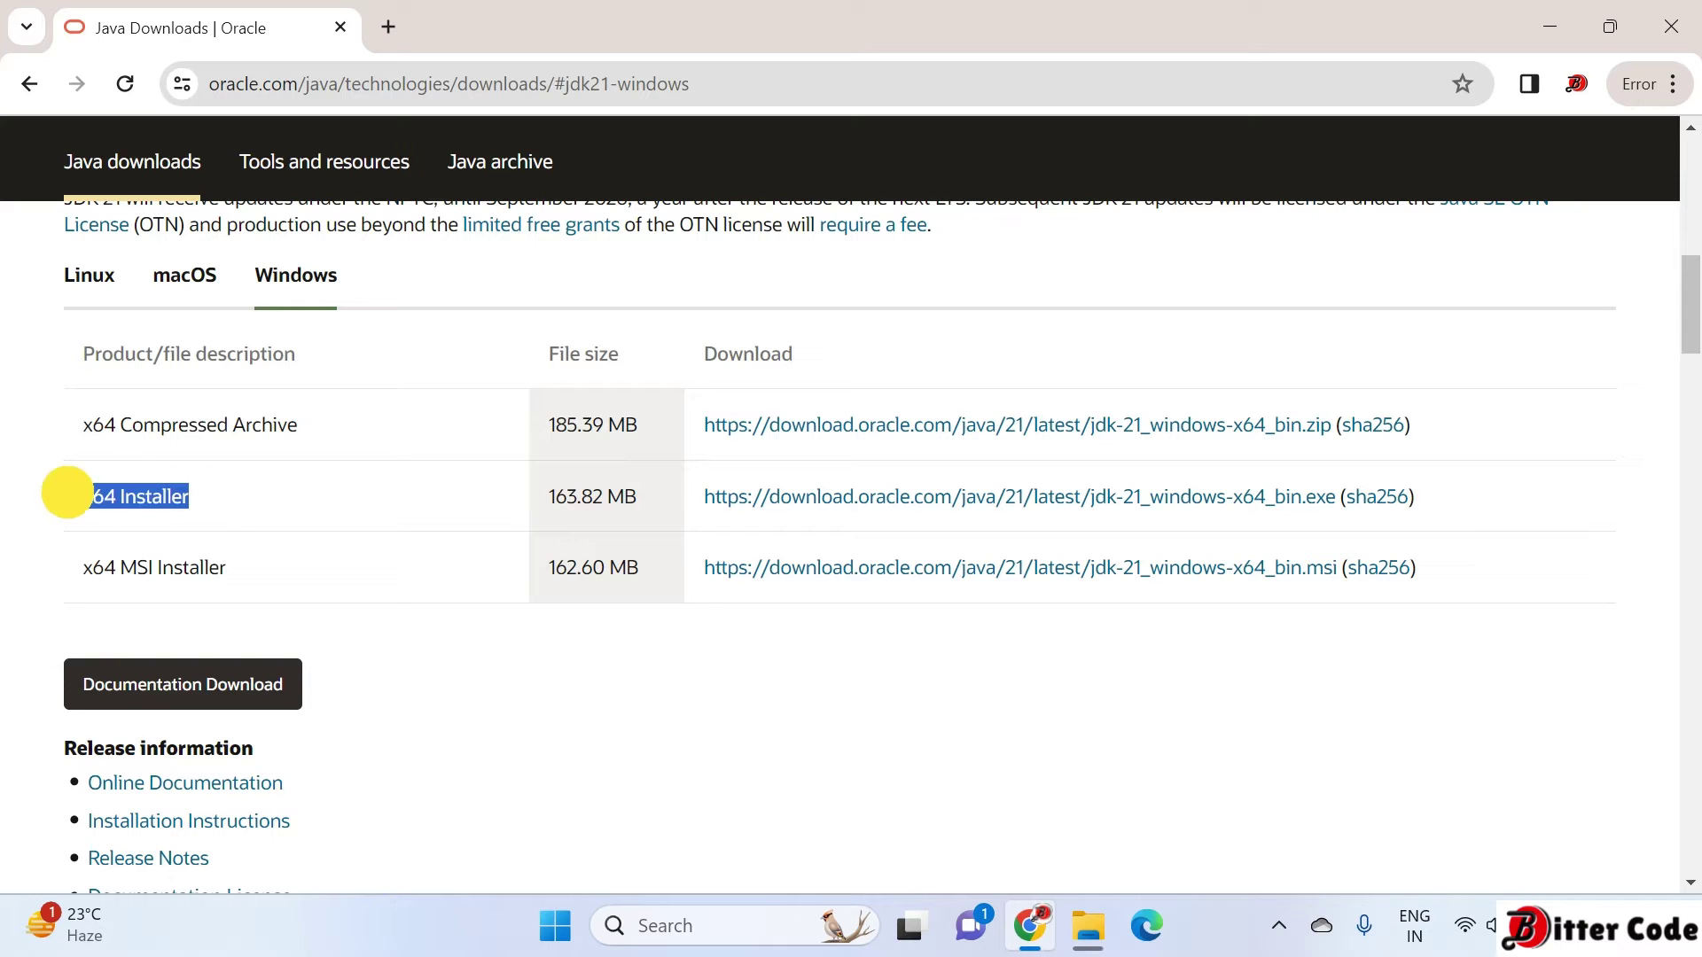
pyautogui.click(159, 492)
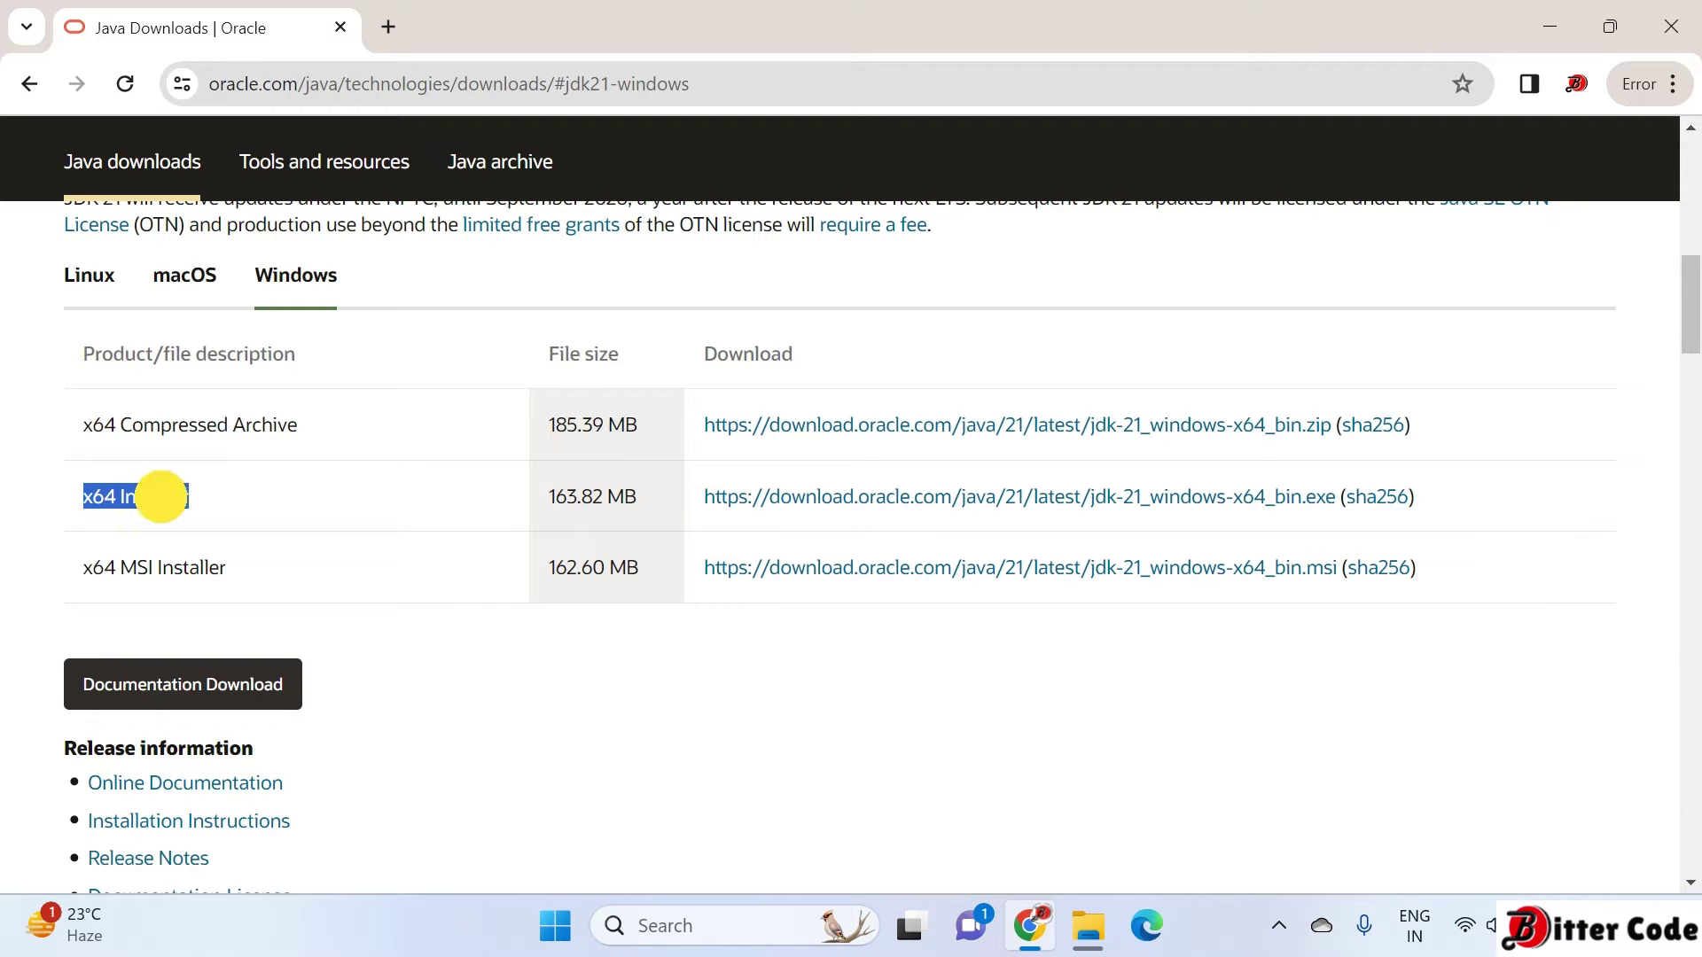
pyautogui.click(876, 511)
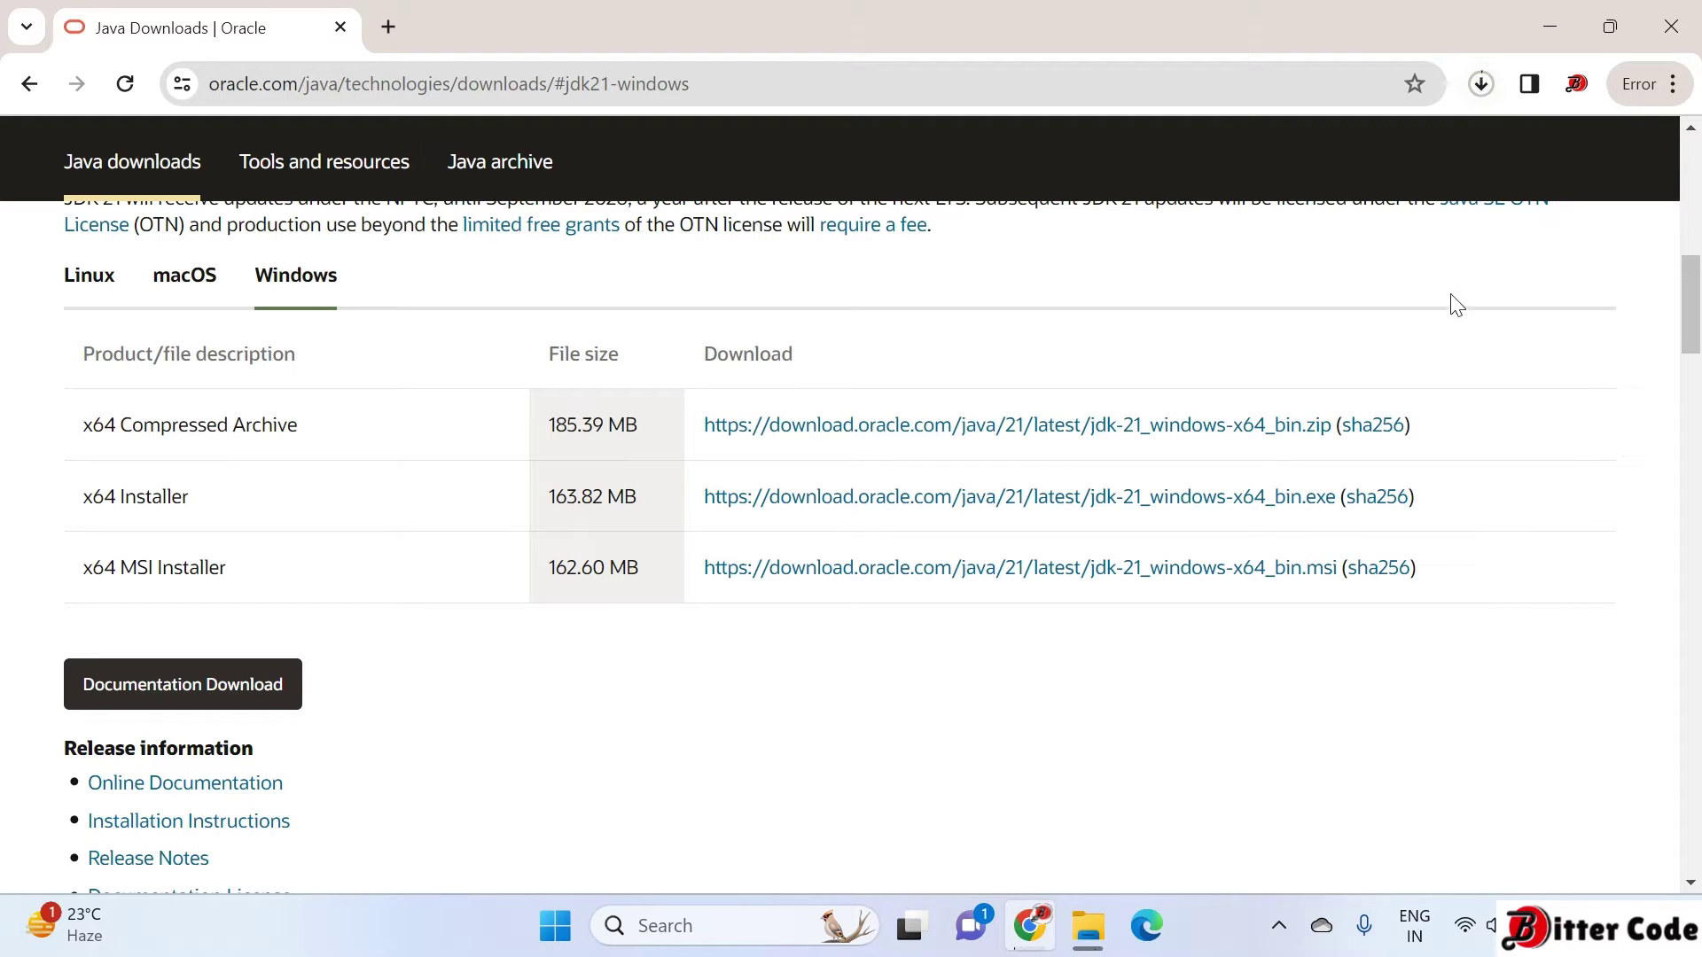
pyautogui.click(1479, 83)
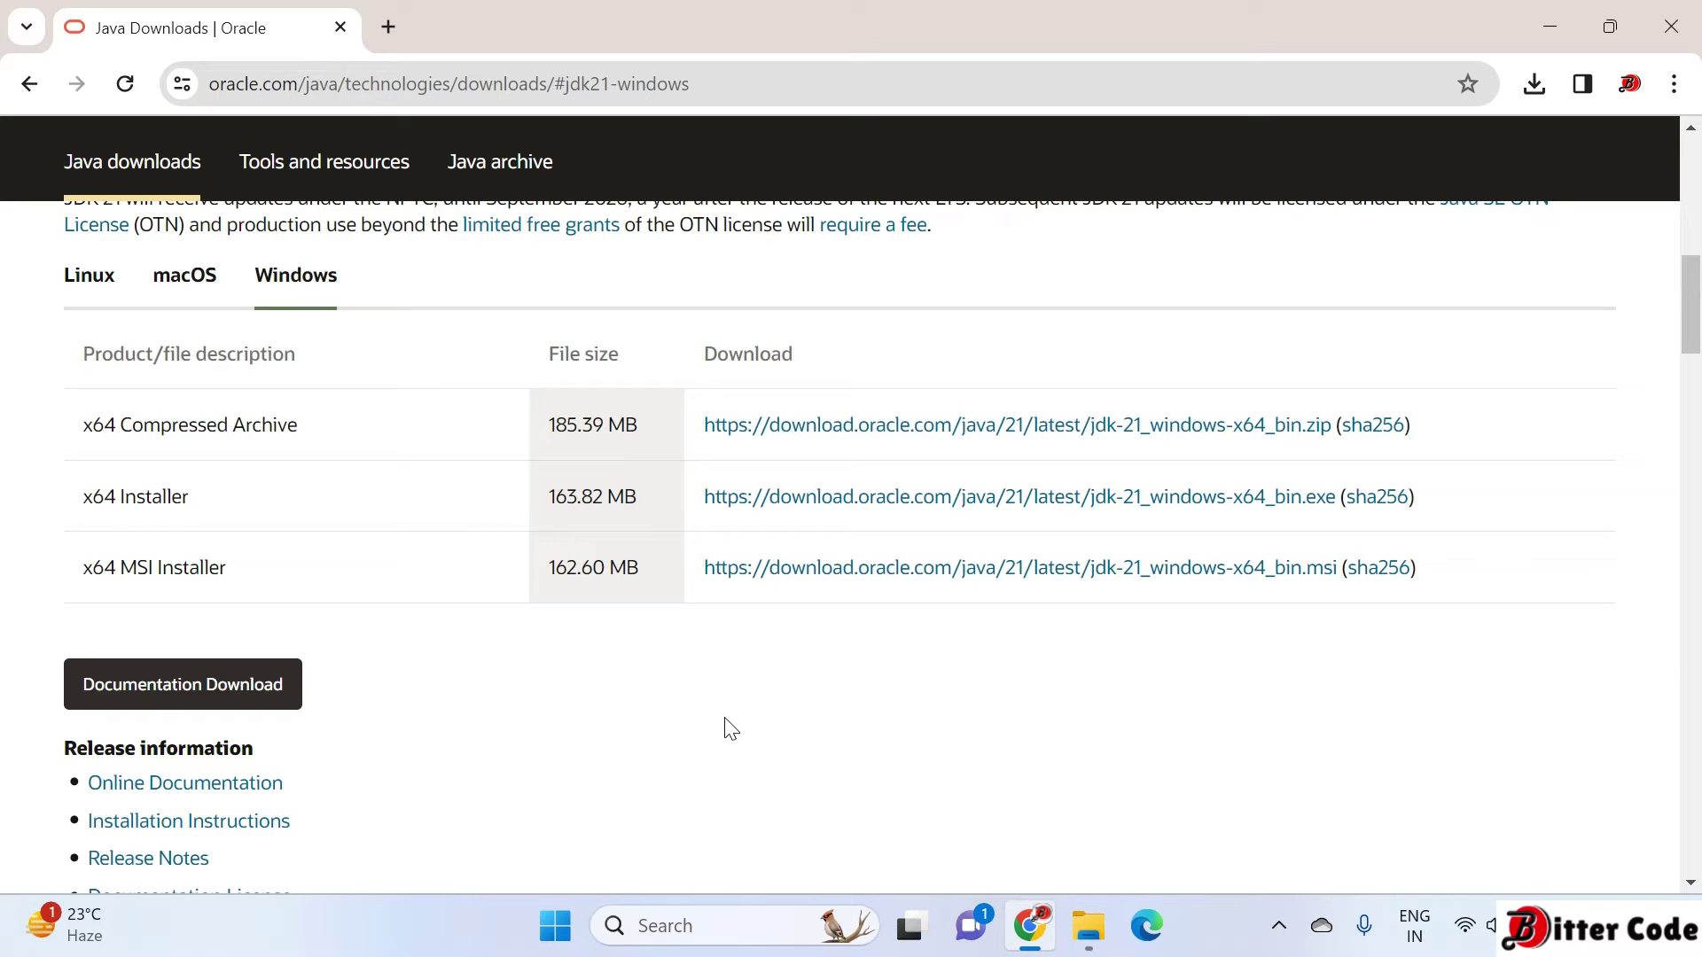
# Step: Show the downloaded jdk-21_windows-x64_bin.exe in the Downloads folder, with File Explorer maximized
pyautogui.click(1534, 83)
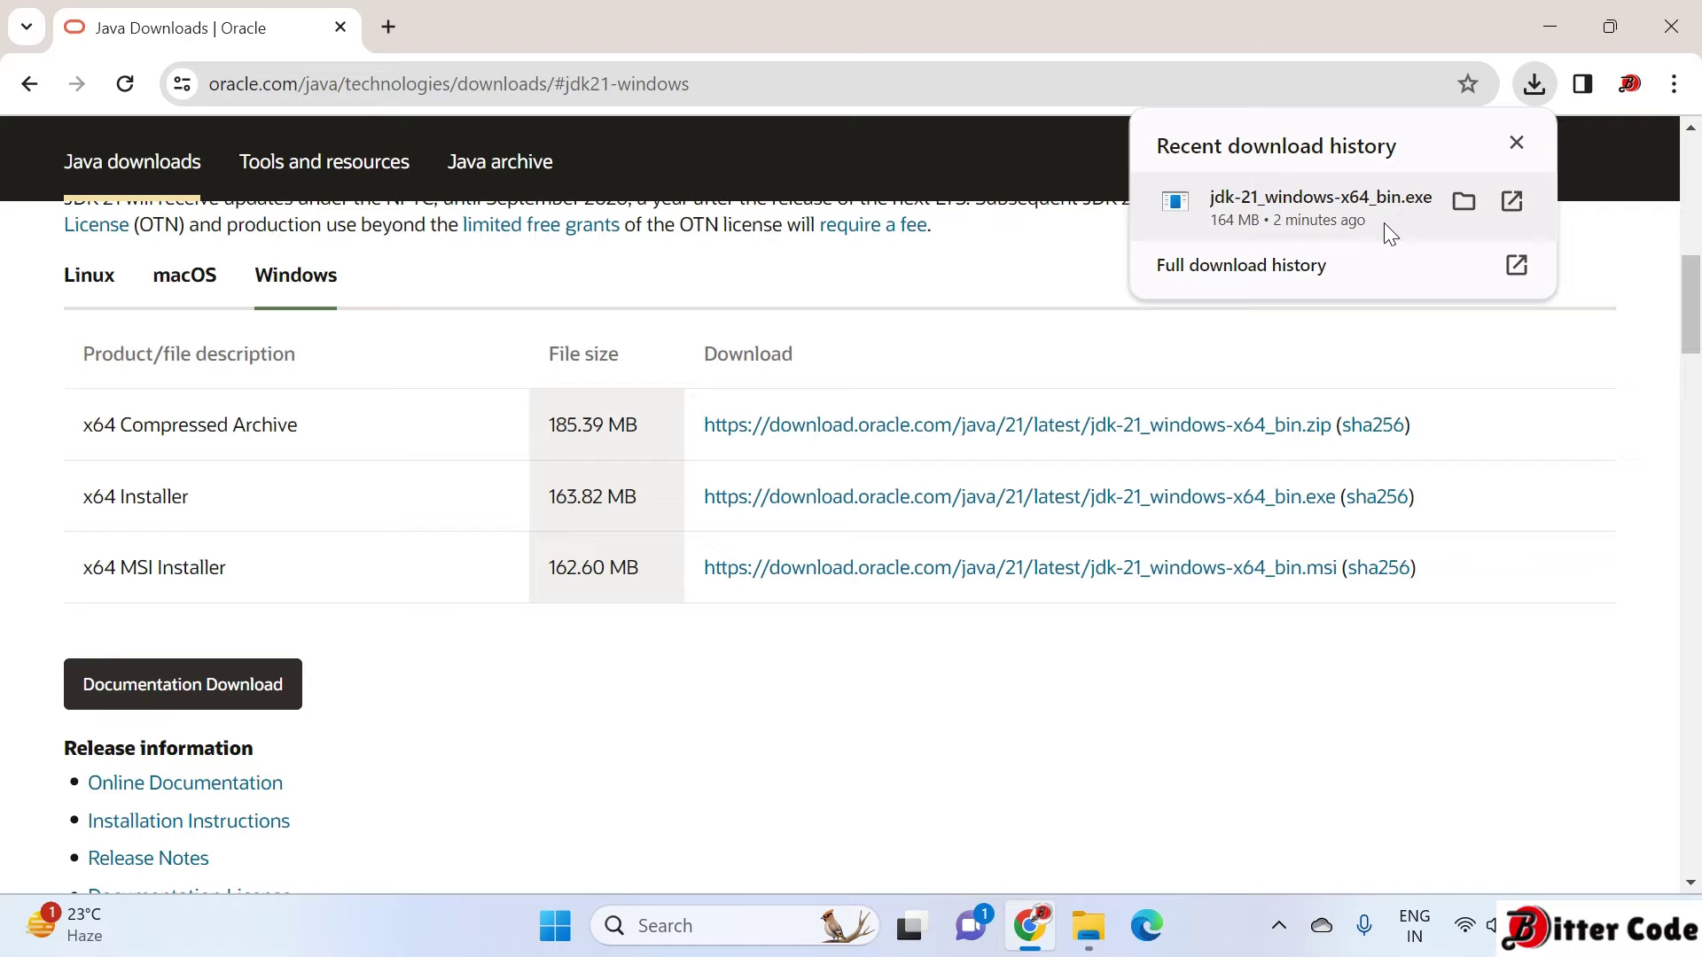
pyautogui.click(1463, 201)
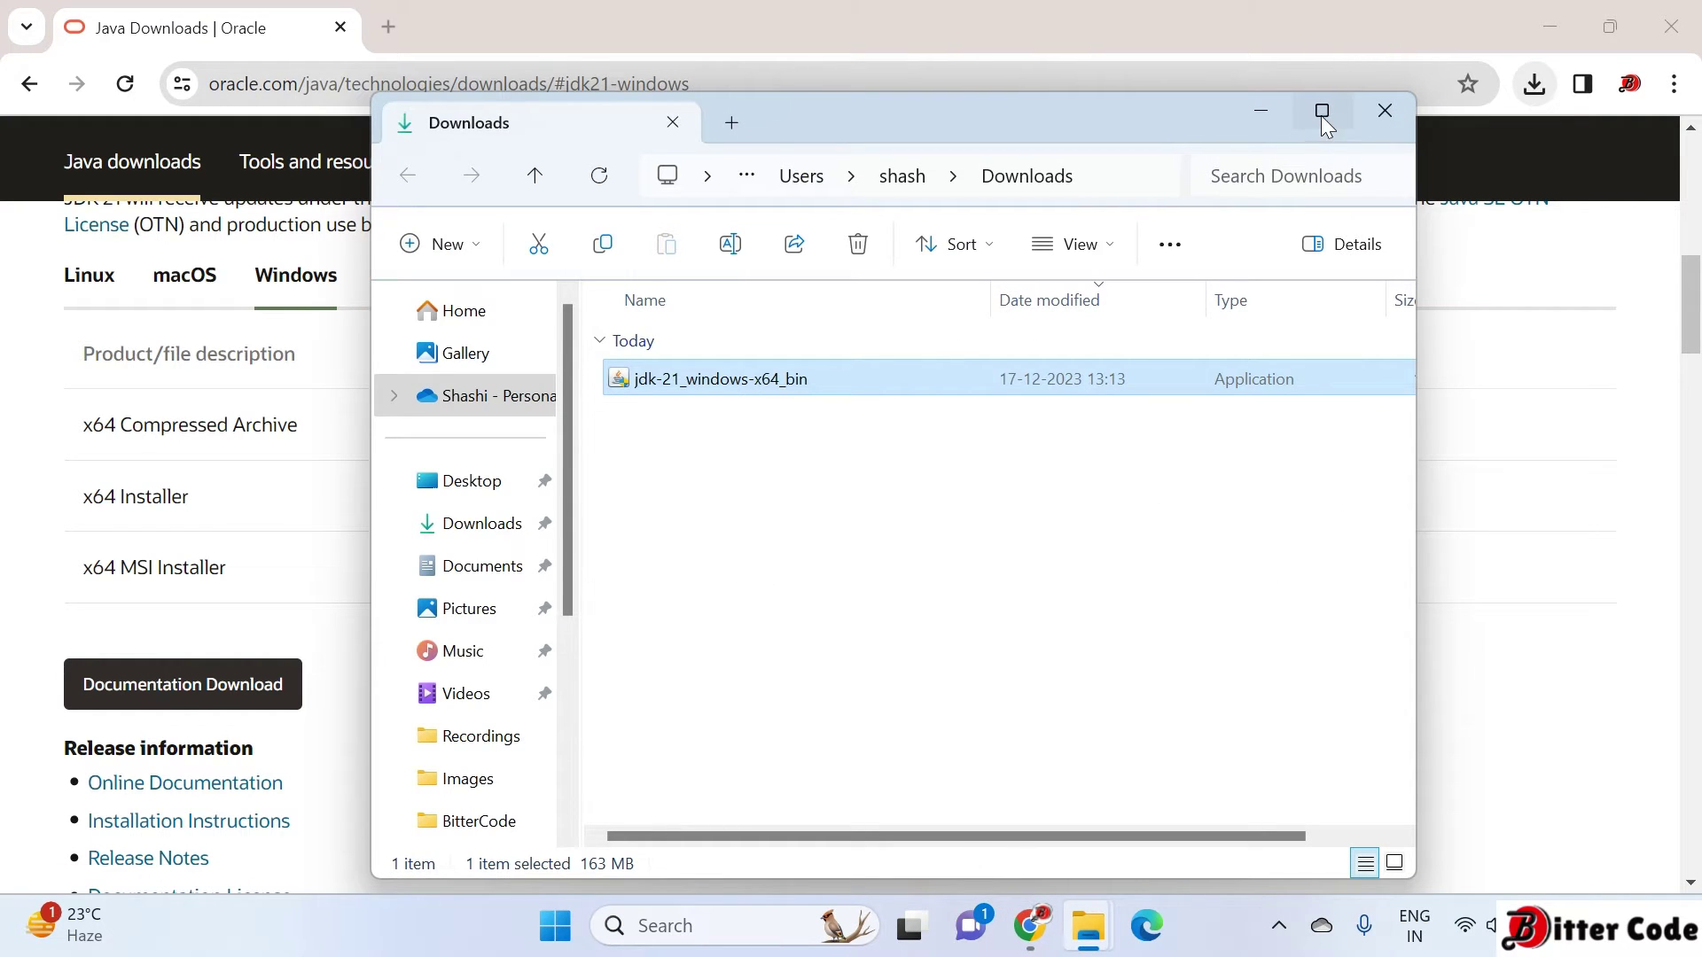
pyautogui.click(1323, 112)
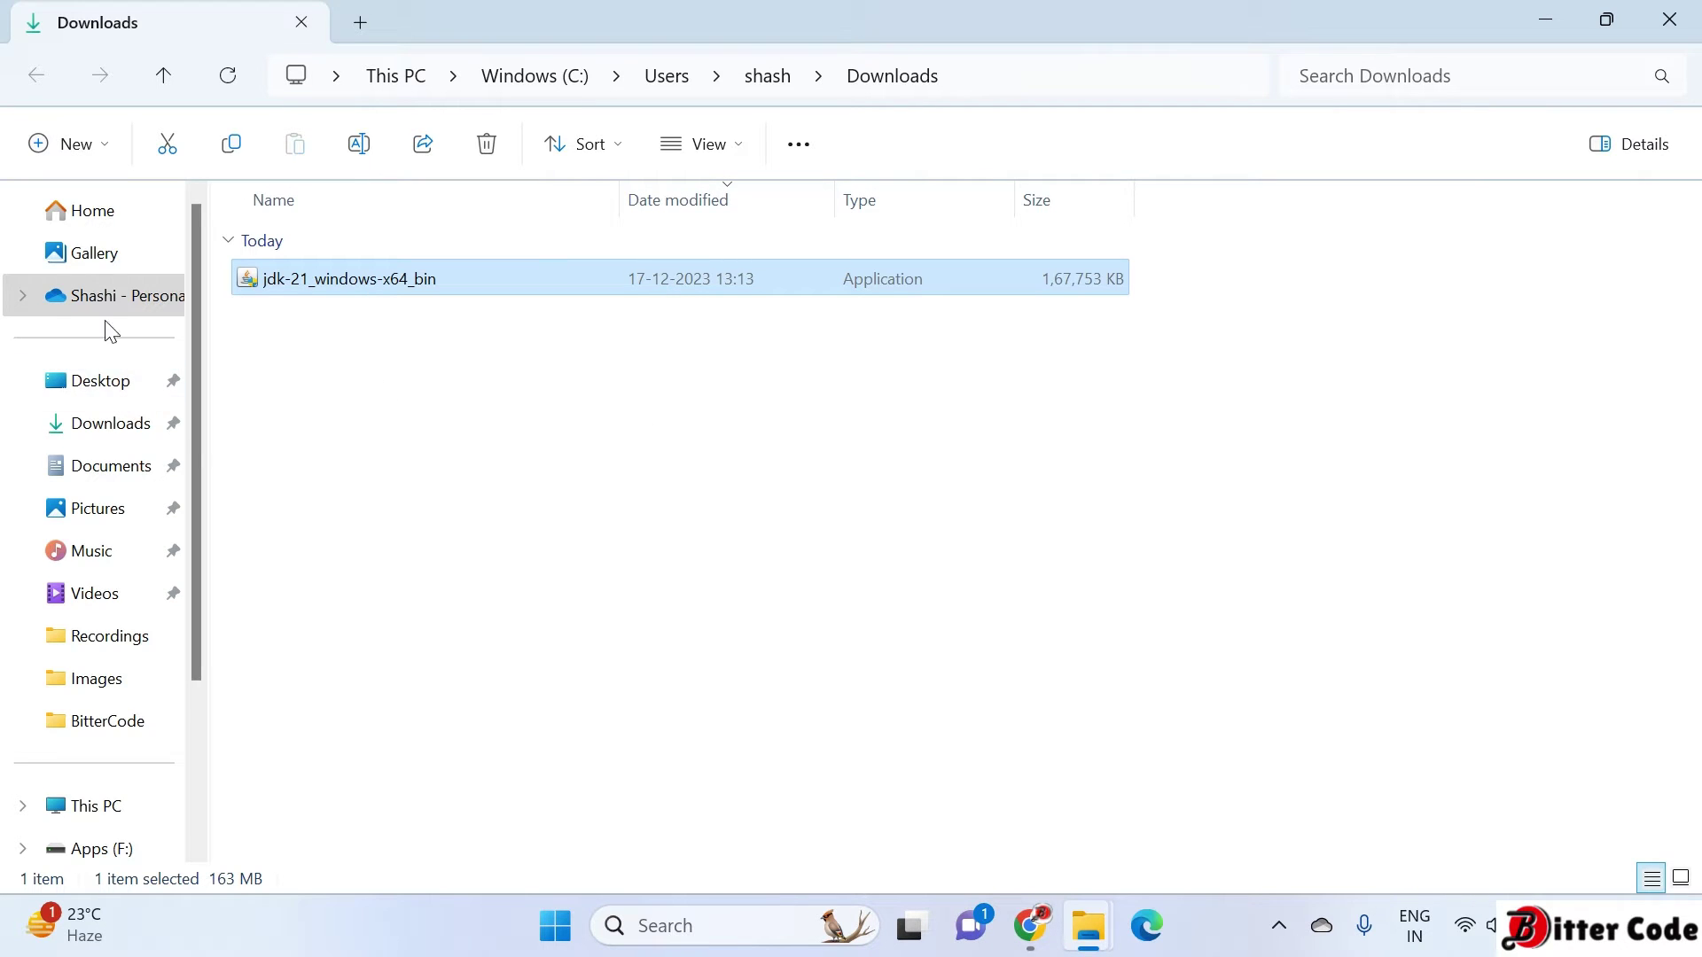
pyautogui.click(117, 431)
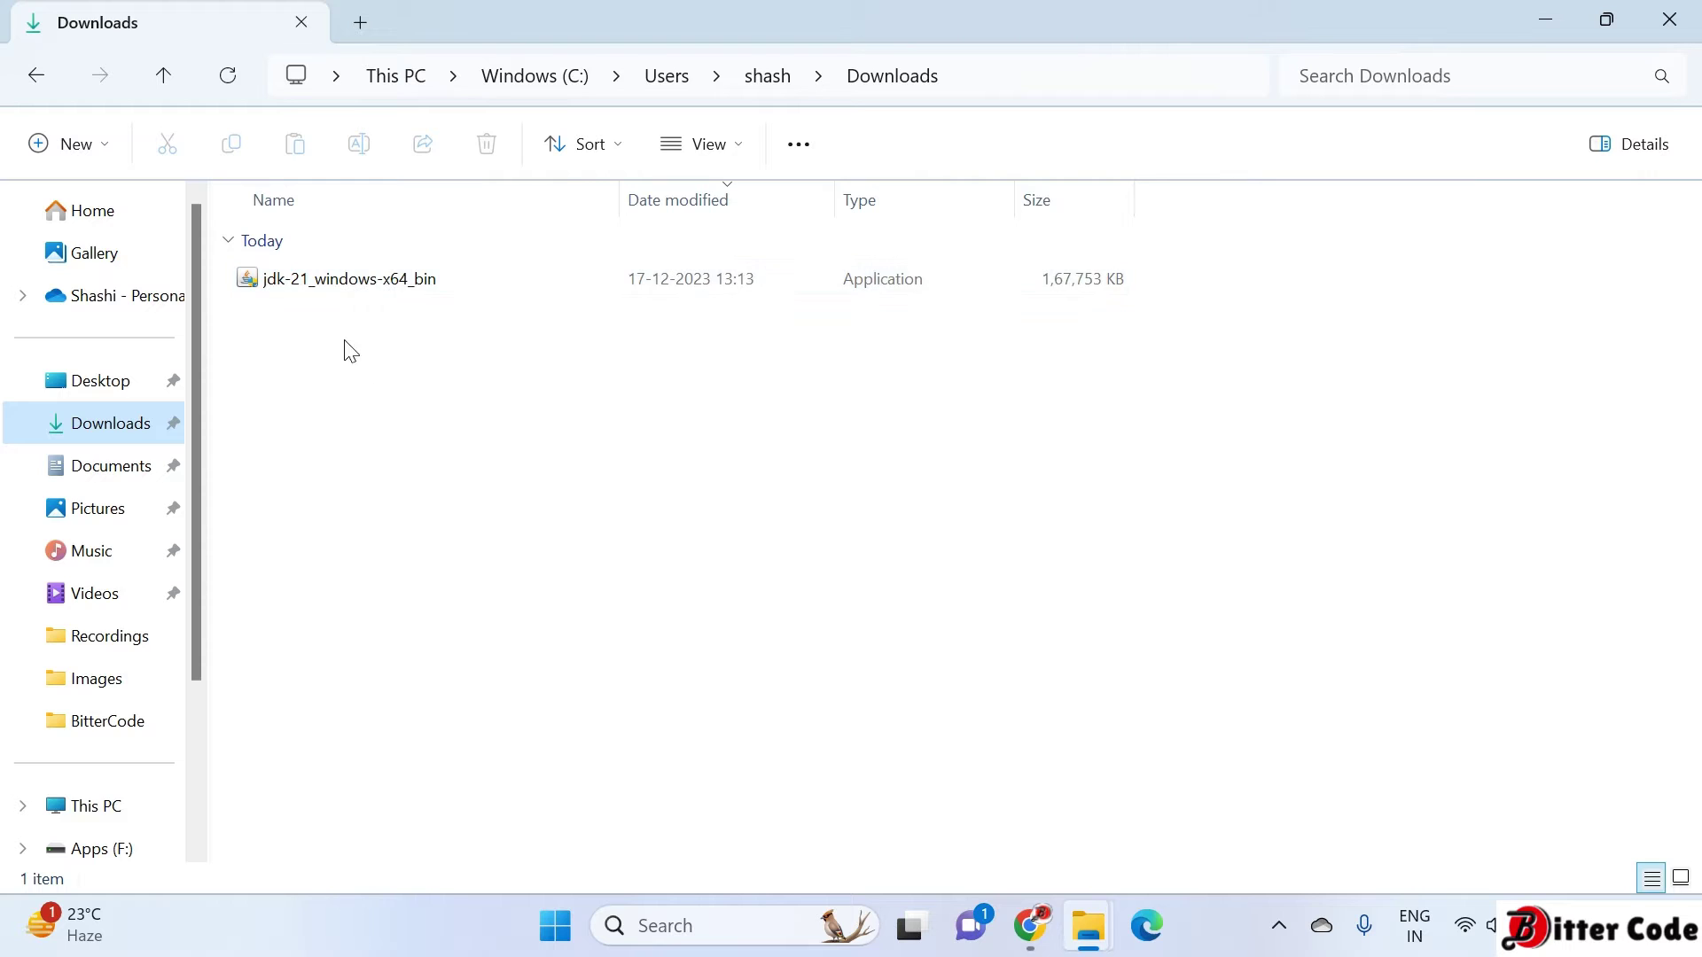
# Step: Run the jdk-21_windows-x64_bin installer and minimize all open File Explorer and browser windows
pyautogui.doubleClick(334, 284)
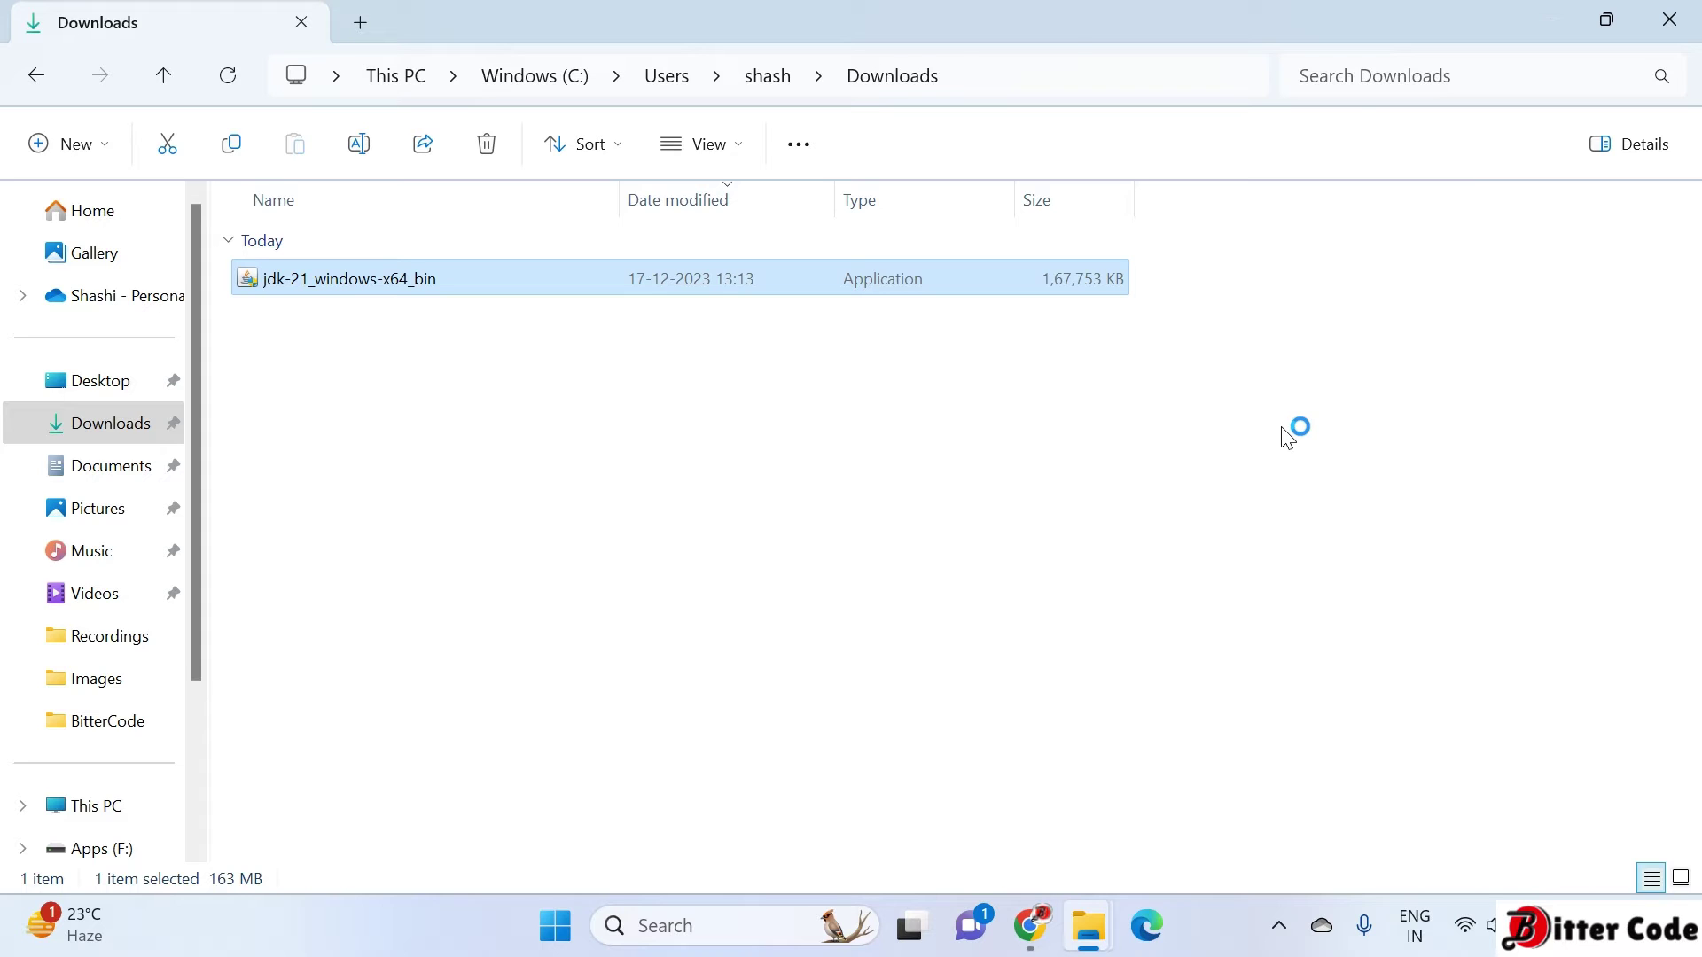
pyautogui.click(1544, 21)
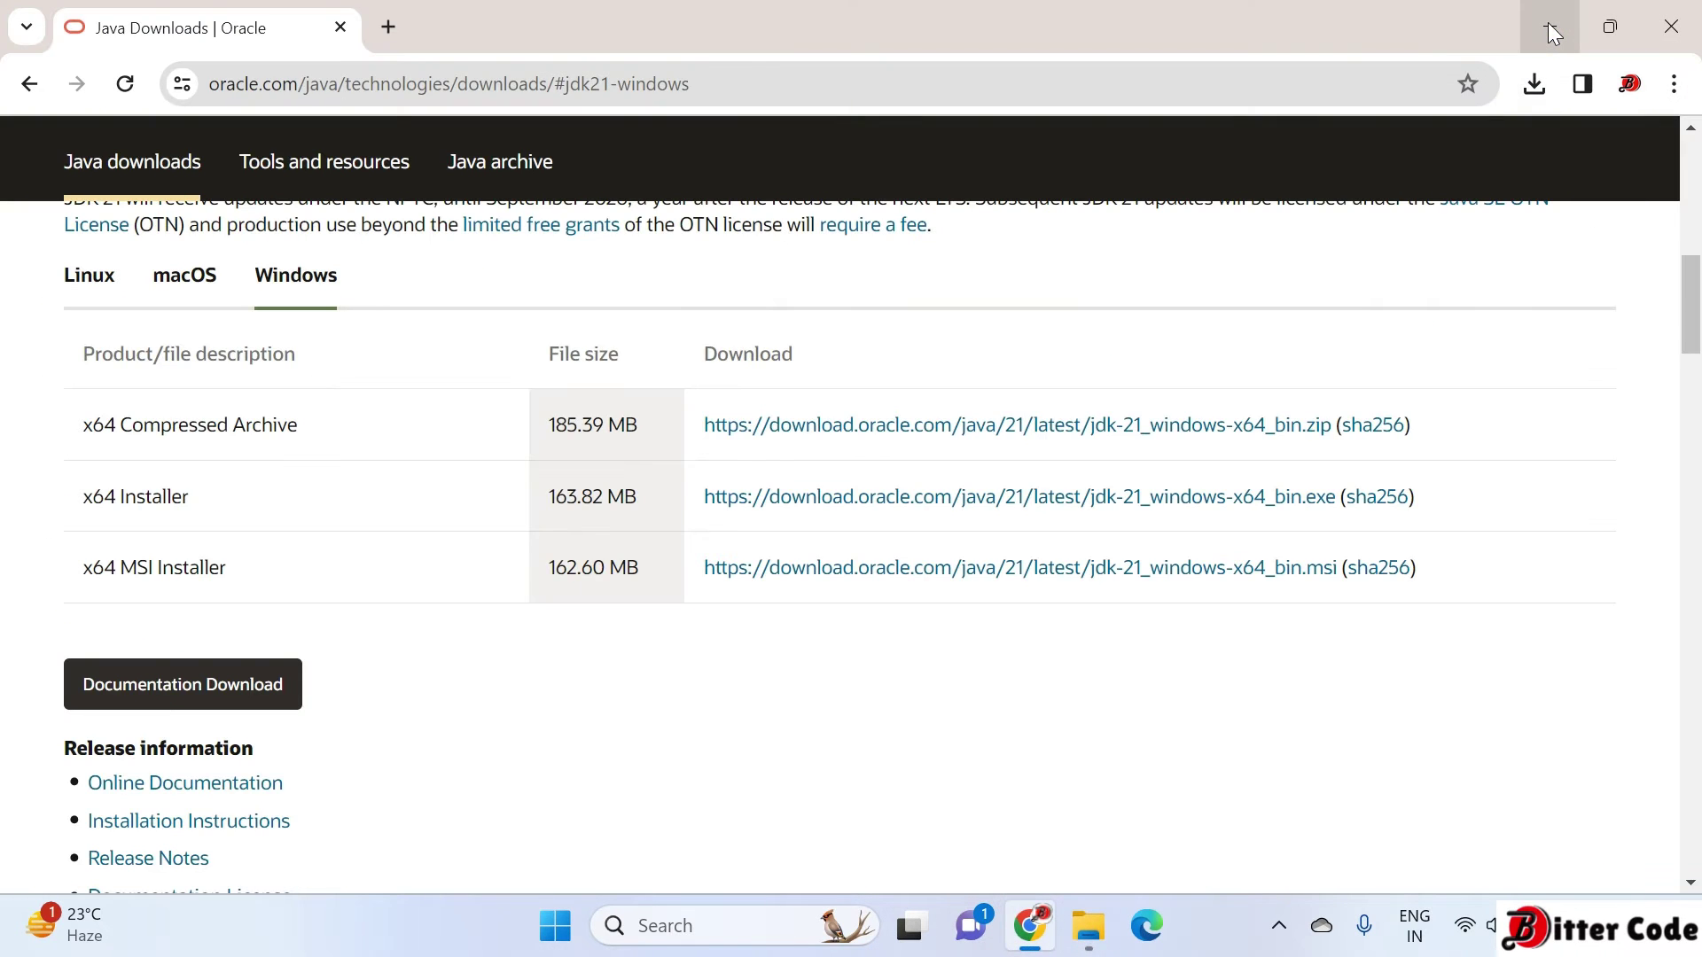
pyautogui.click(1549, 25)
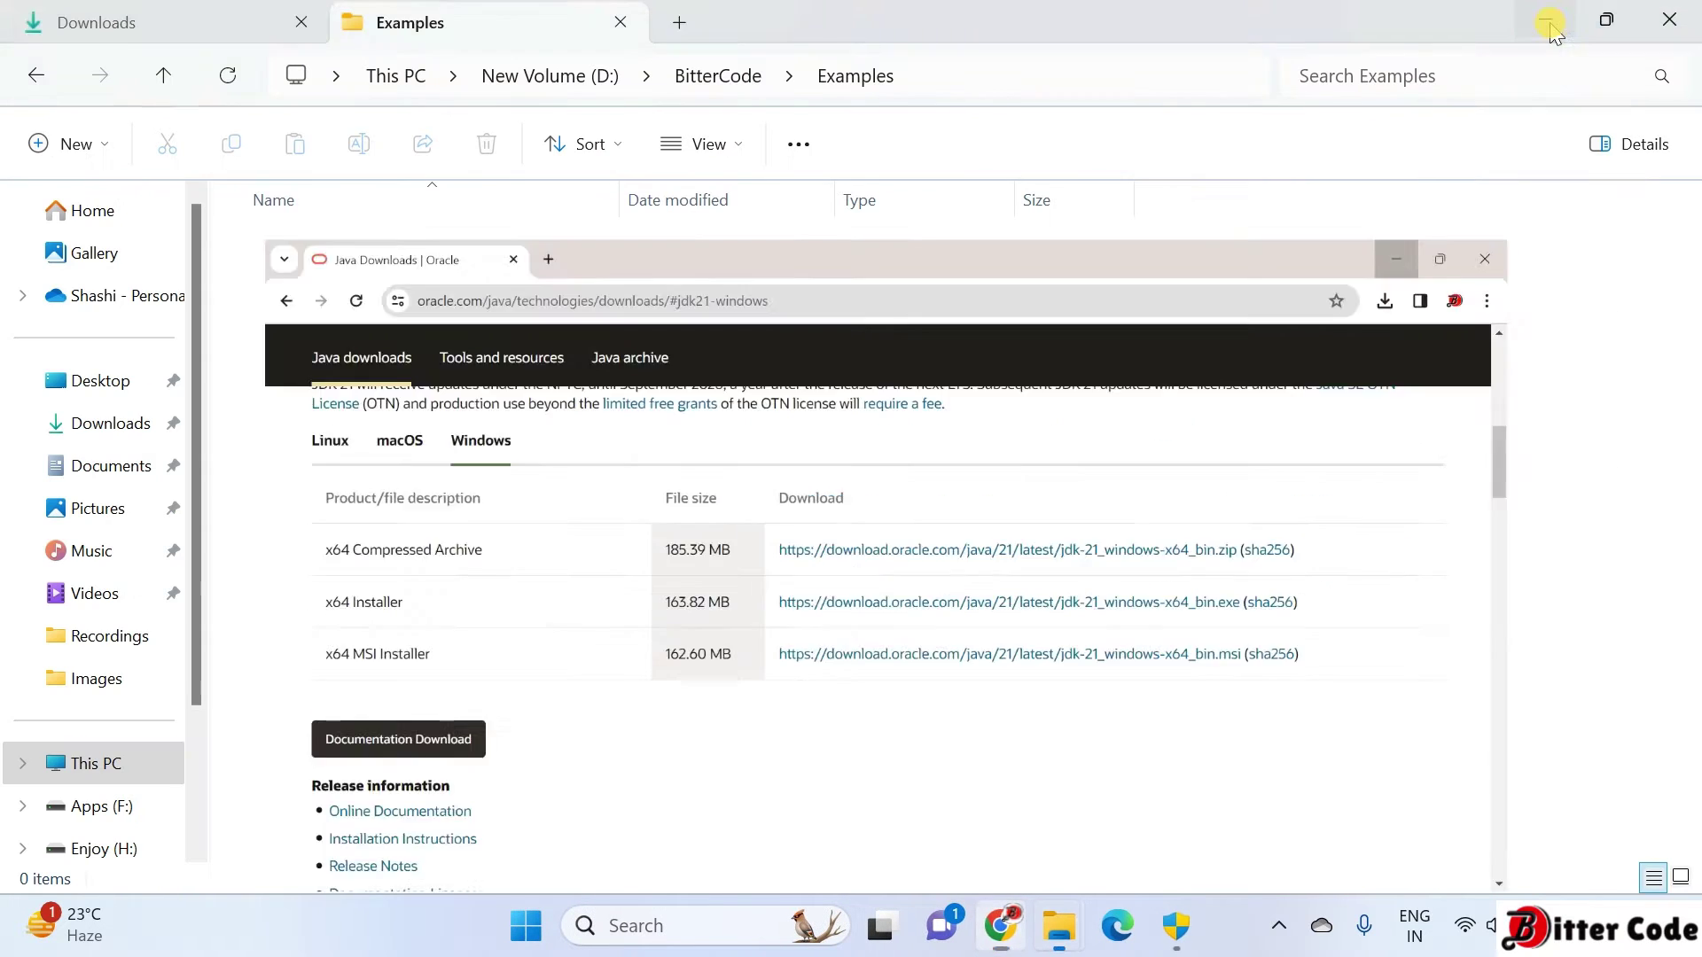
pyautogui.click(1547, 20)
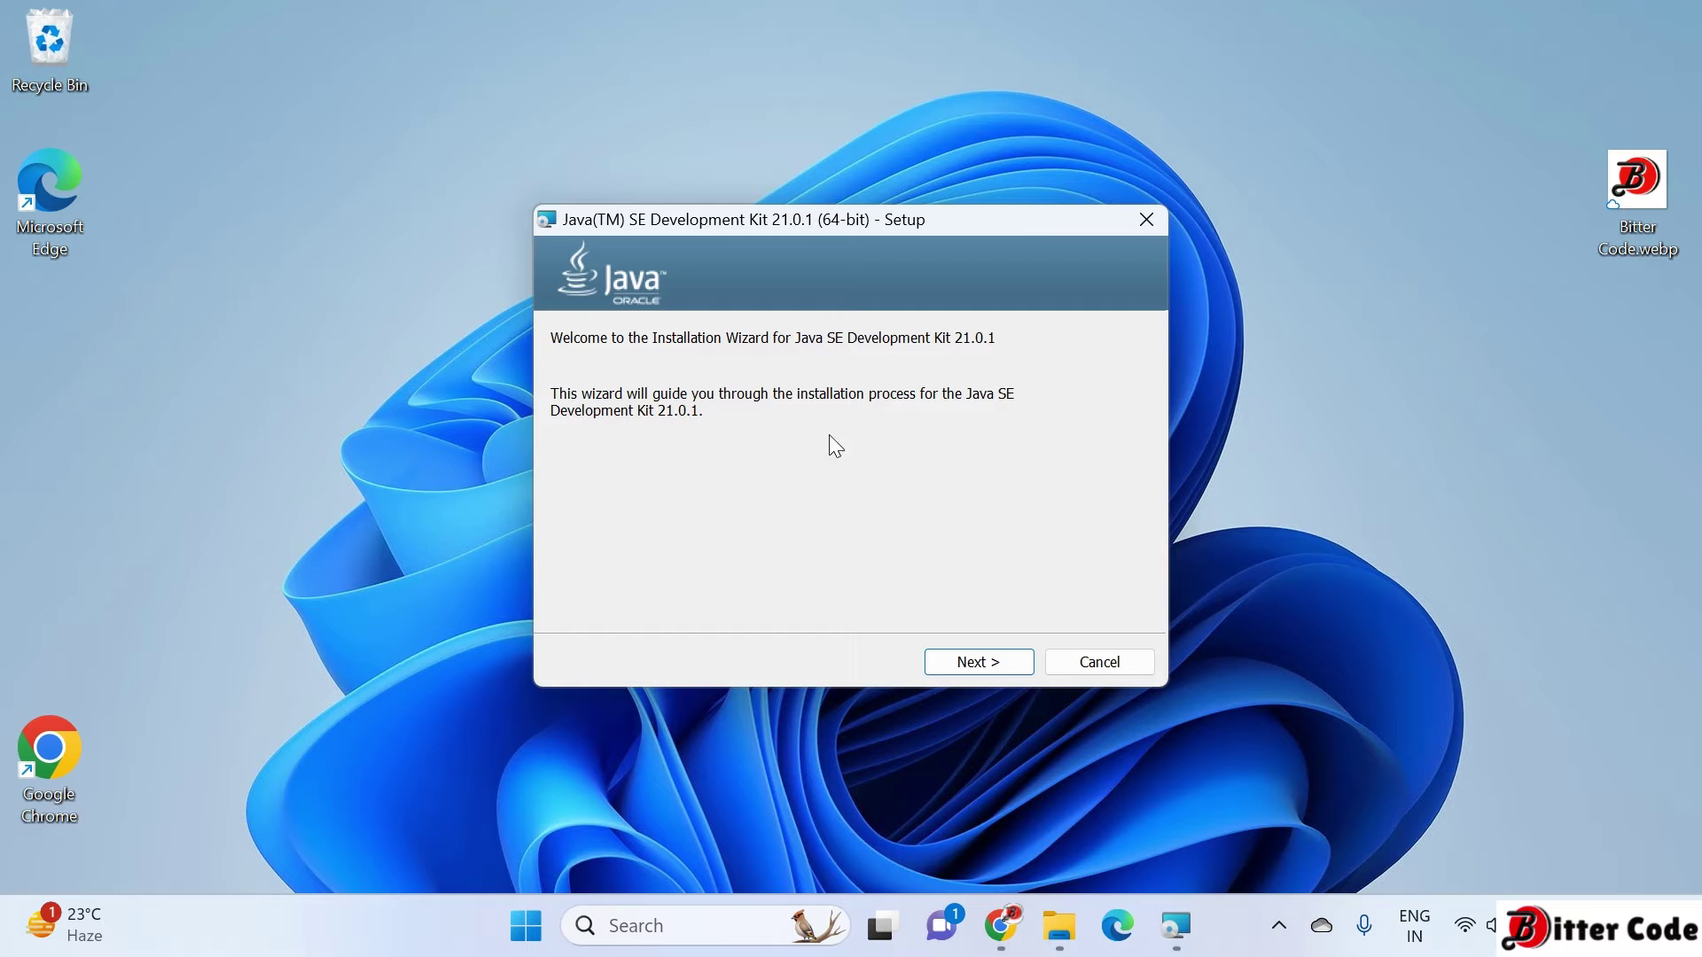
# Step: Install Java SE Development Kit 21.0.1 in the default folder C:\Program Files\Java\jdk-21\ and close the setup wizard
pyautogui.click(998, 662)
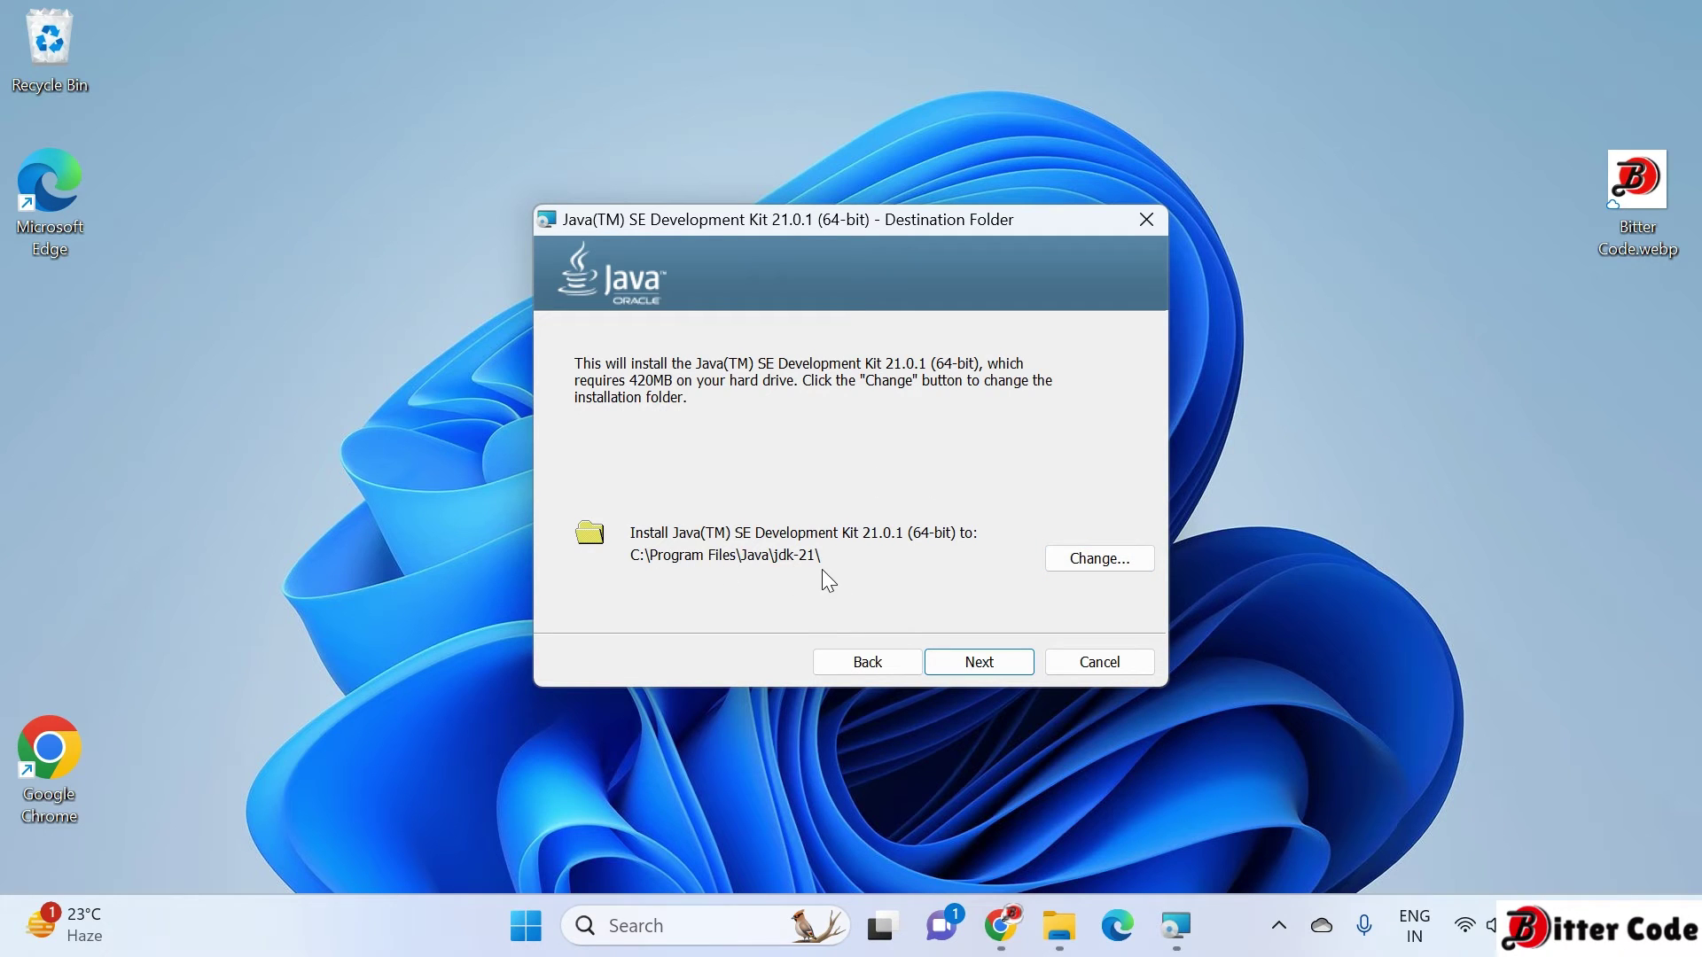
pyautogui.click(980, 660)
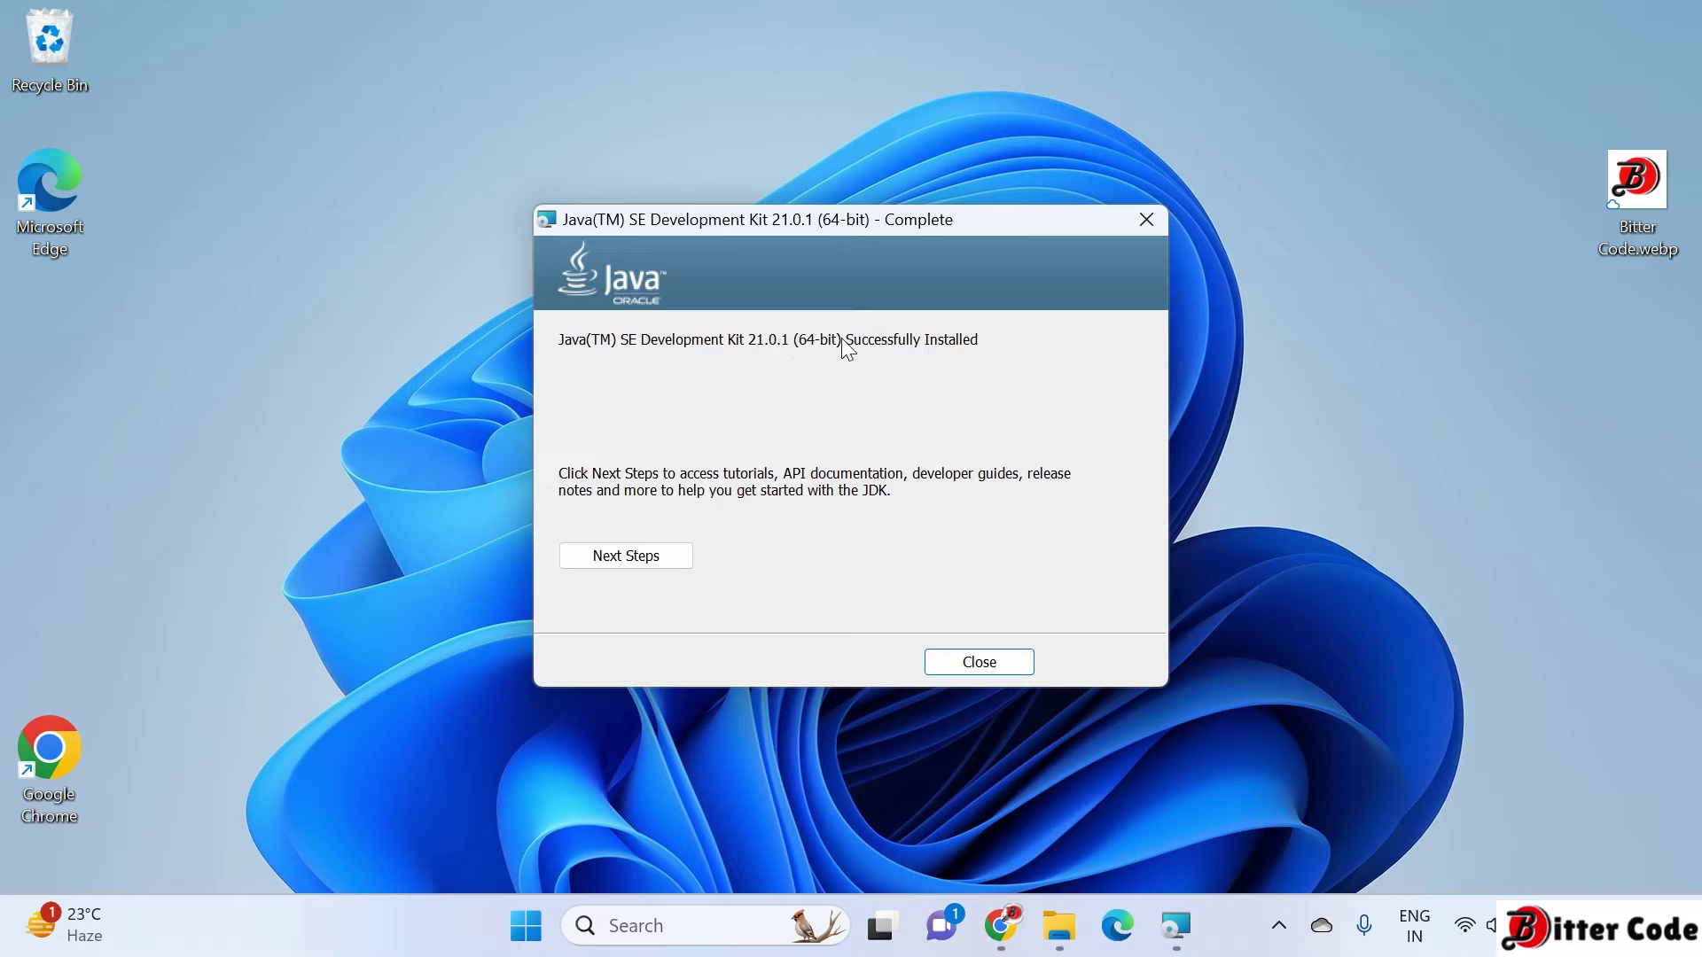
pyautogui.click(986, 659)
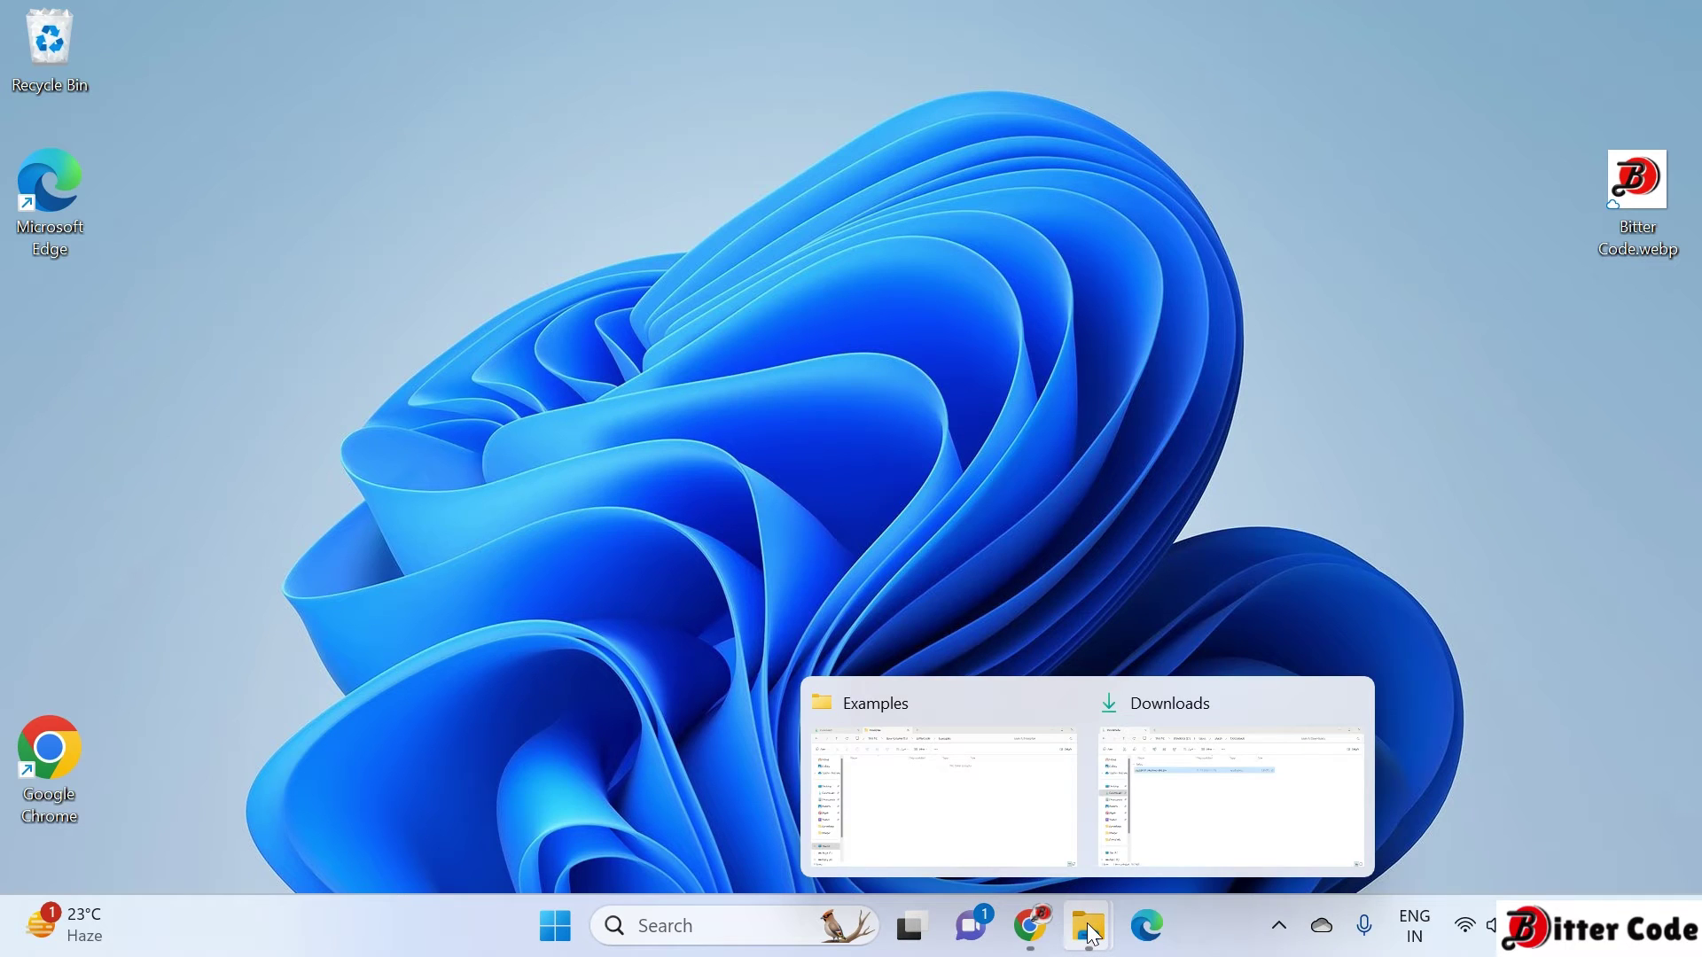
# Step: Browse to the JDK installation folder C:\Program Files\Java\jdk-21 in File Explorer and show its full path
pyautogui.click(1183, 813)
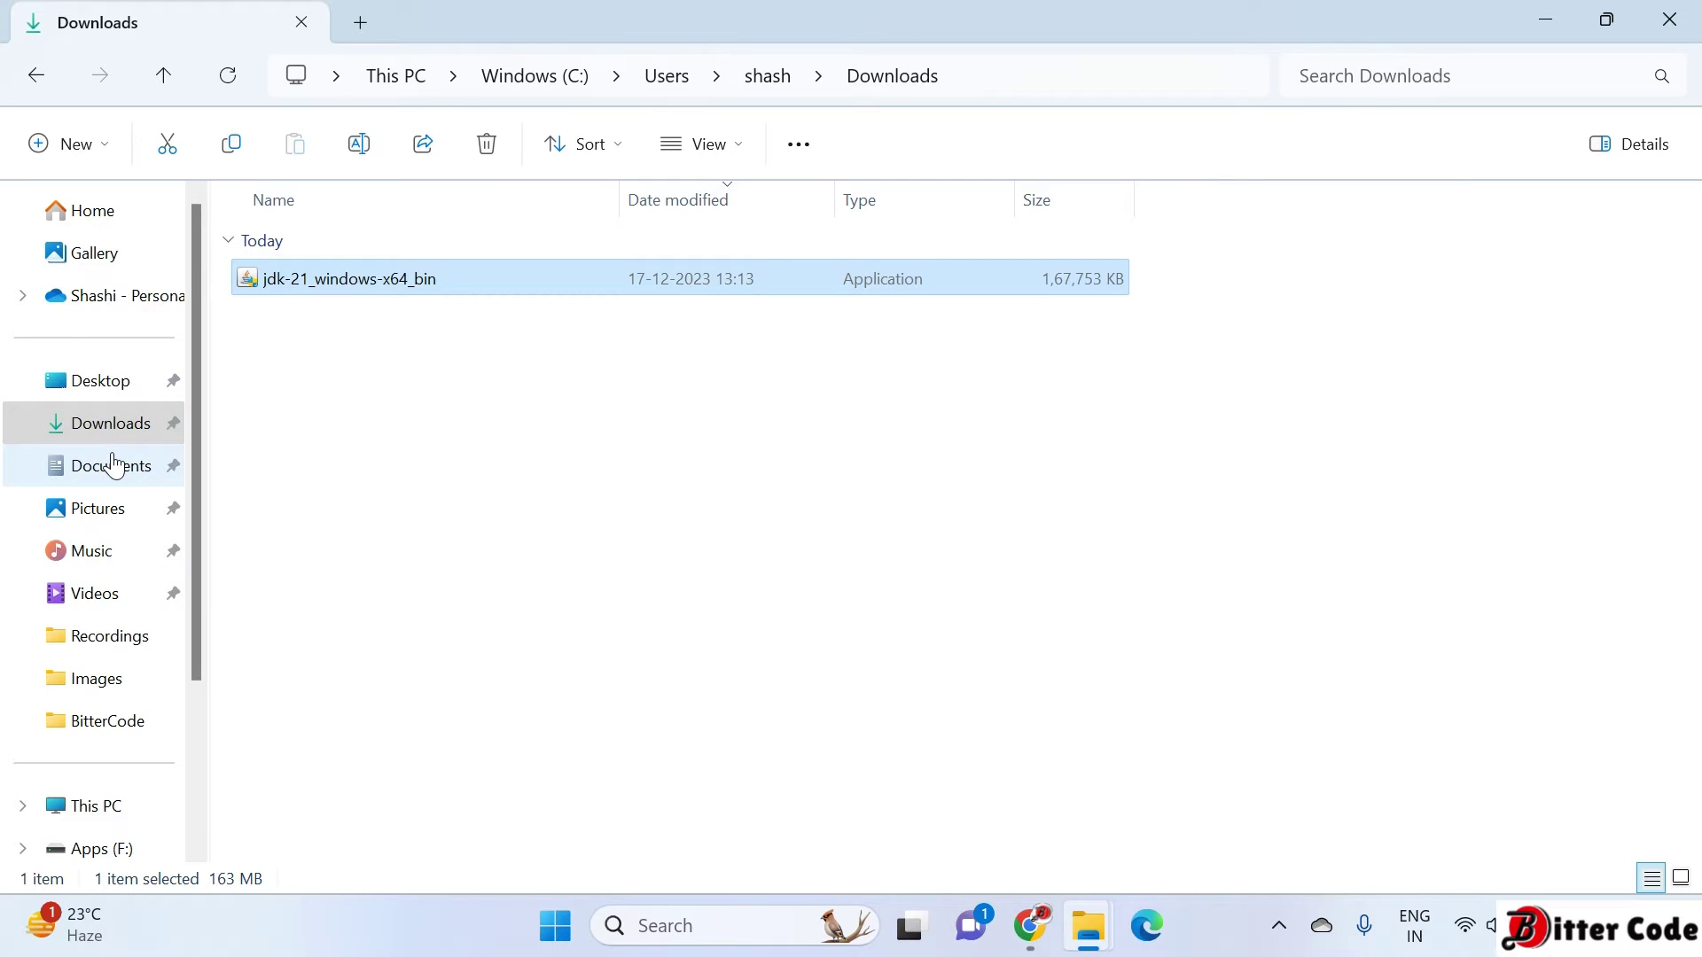
pyautogui.scroll(-3, 114, 462)
pyautogui.click(106, 578)
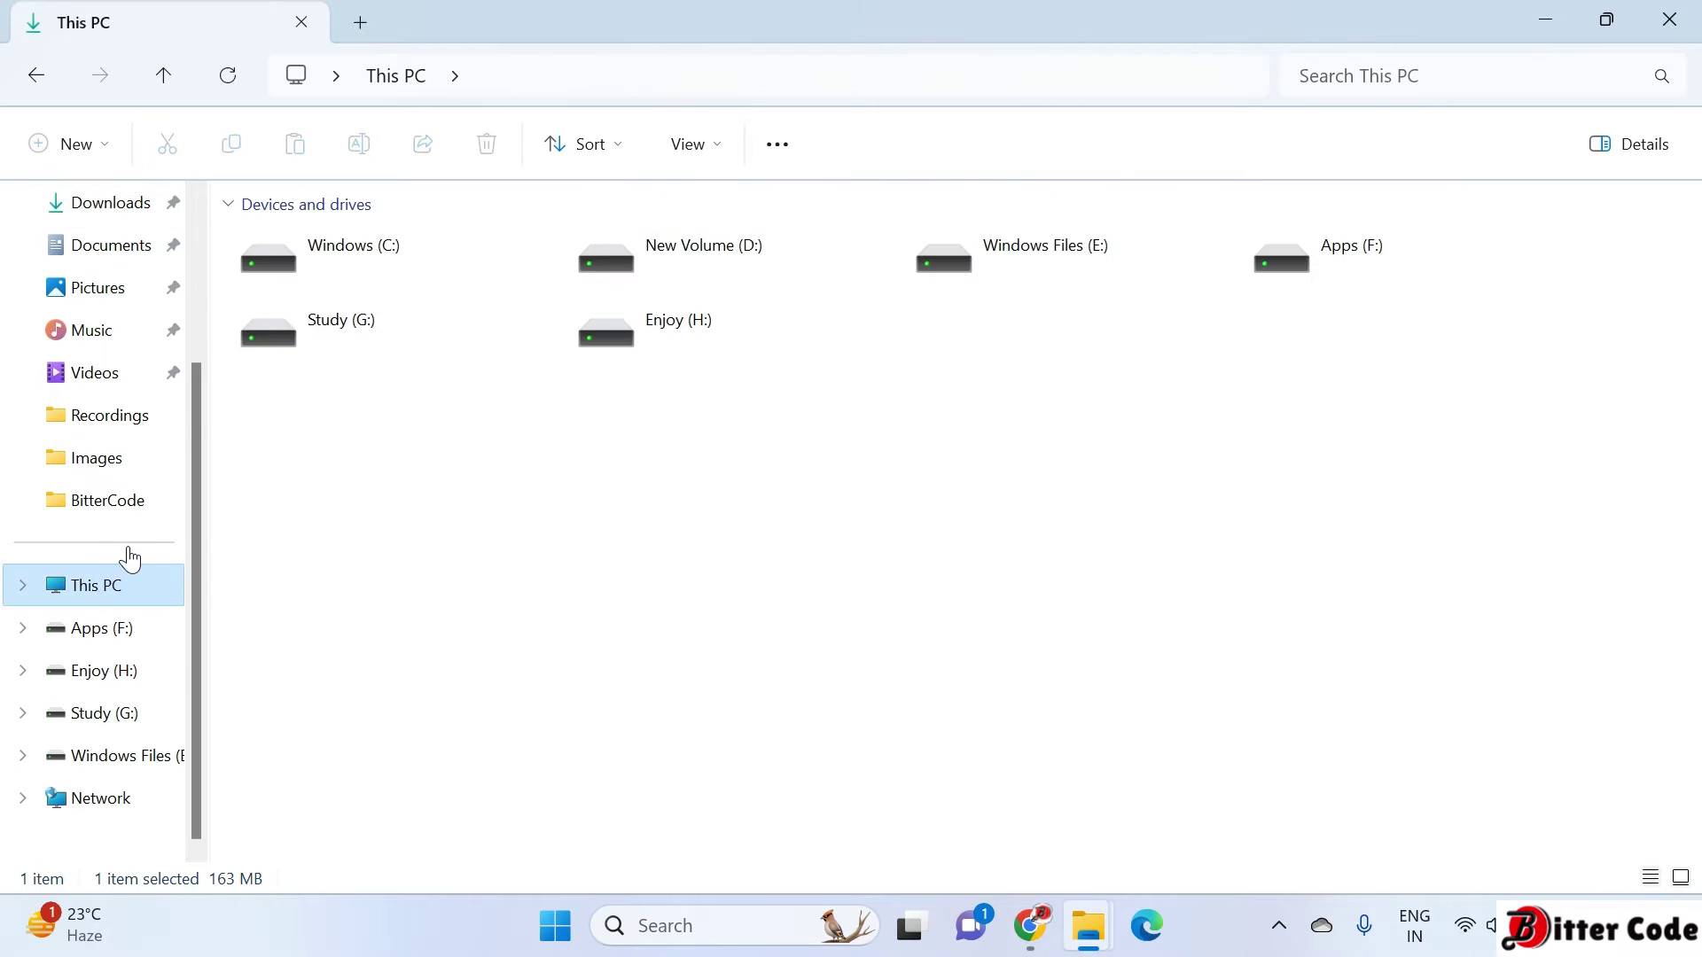
pyautogui.doubleClick(380, 266)
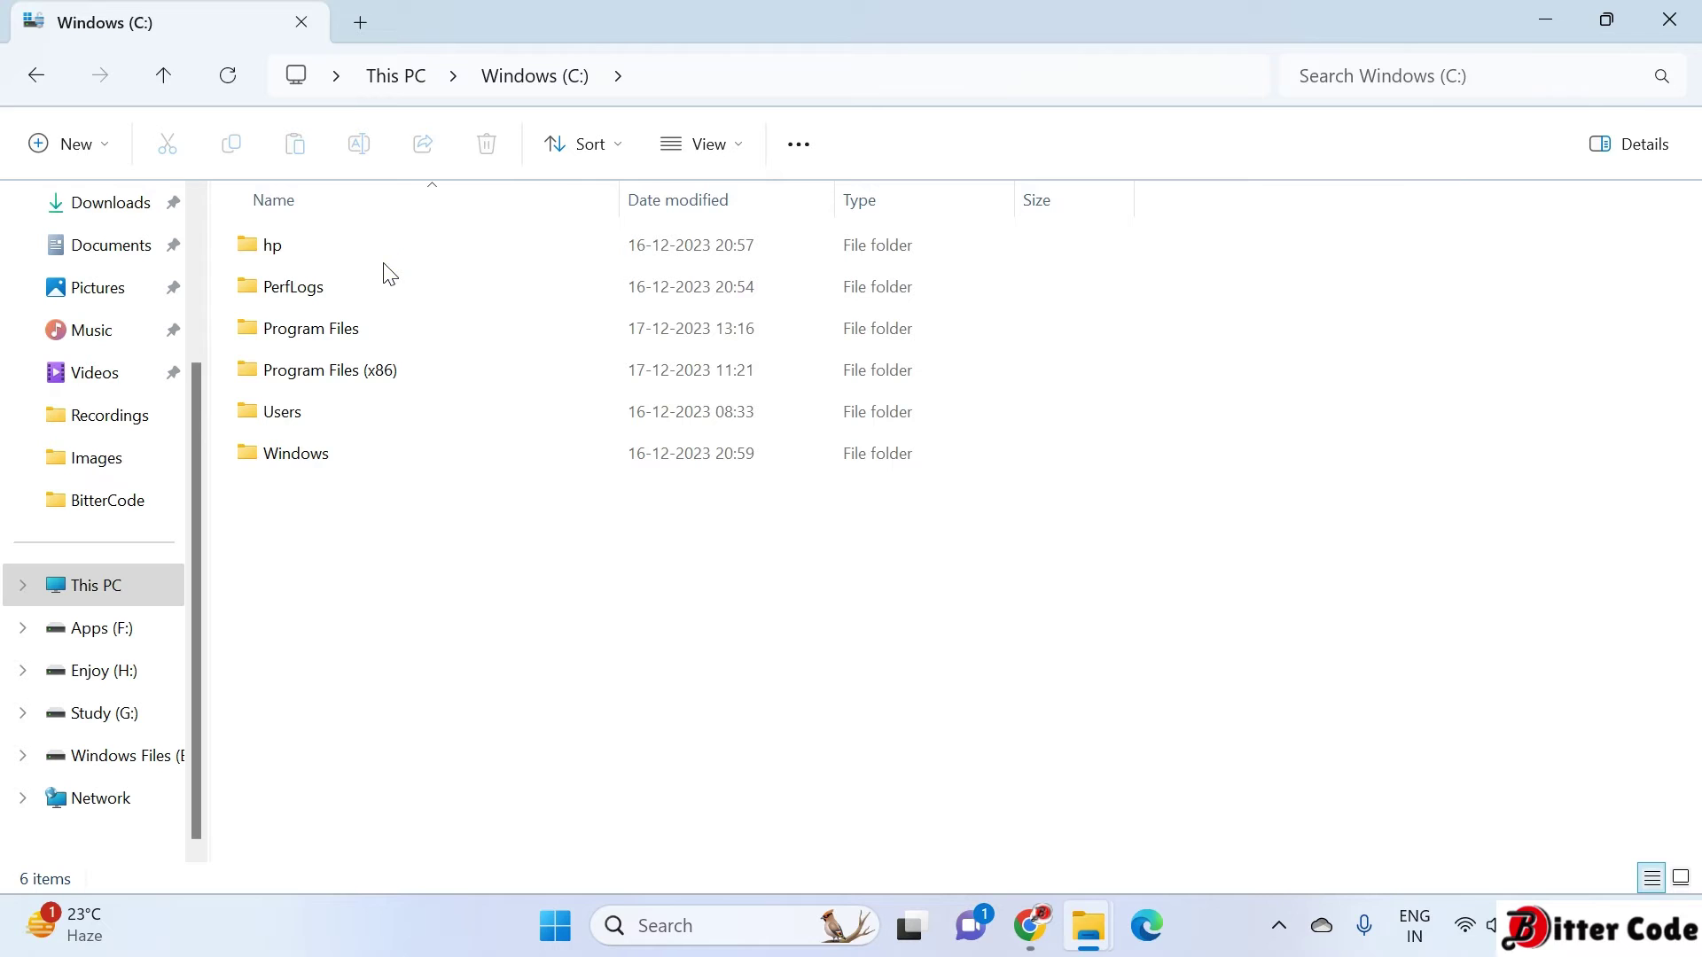
pyautogui.doubleClick(354, 328)
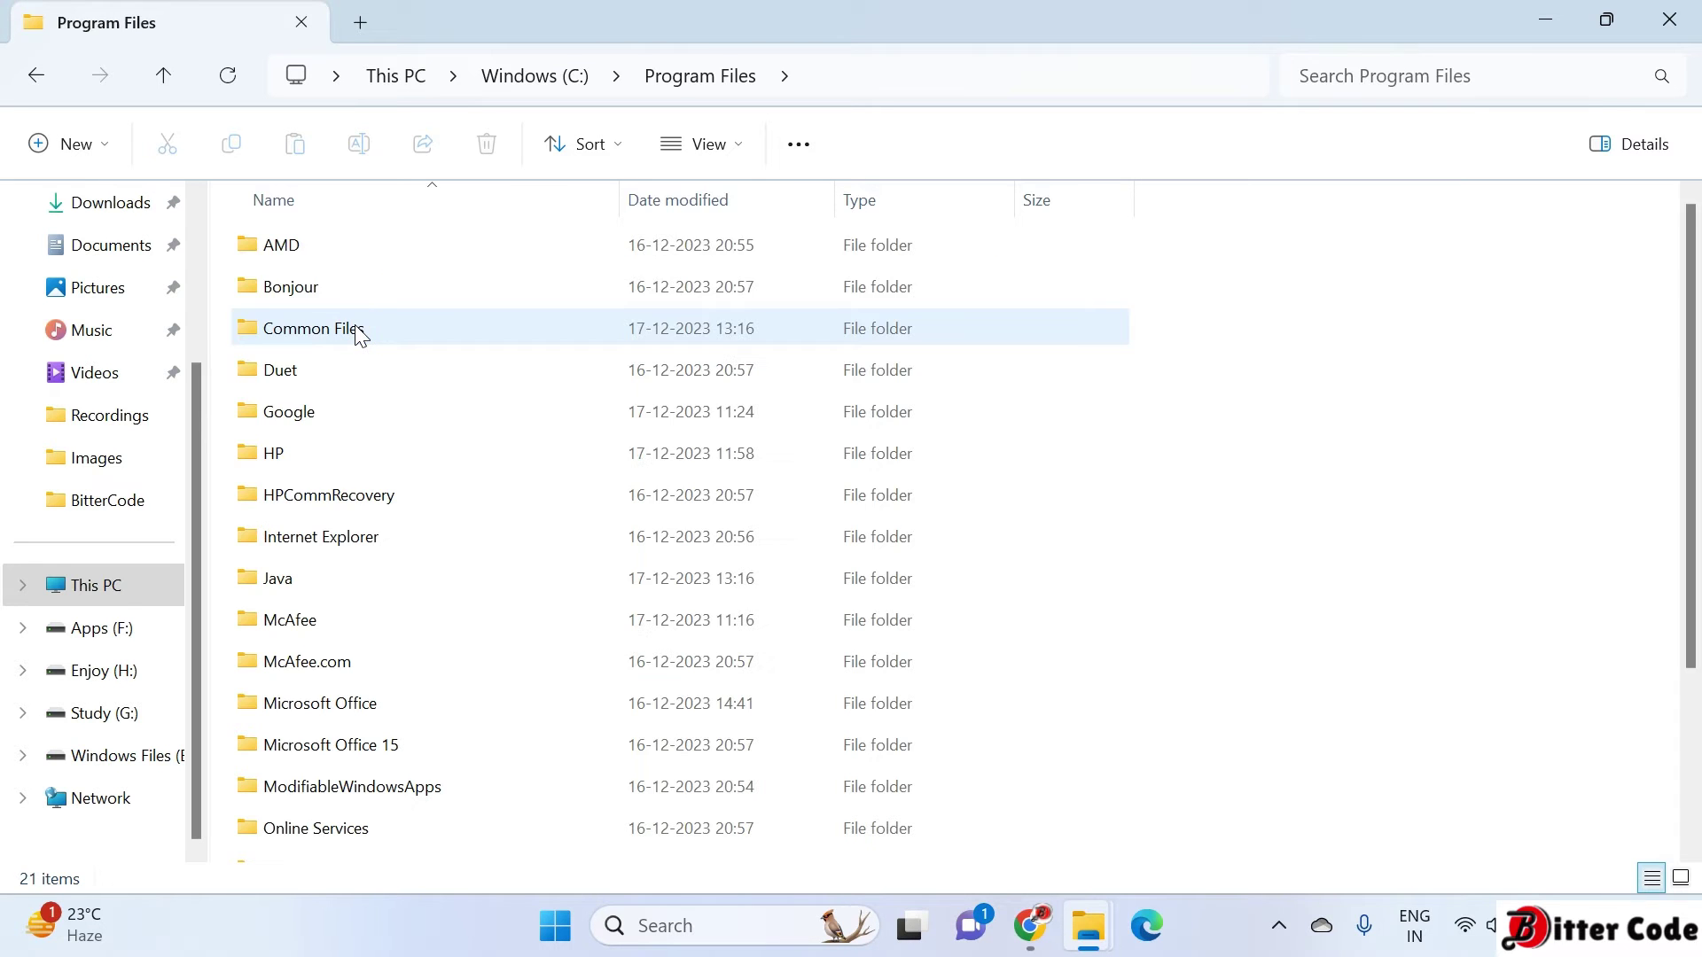
pyautogui.doubleClick(335, 571)
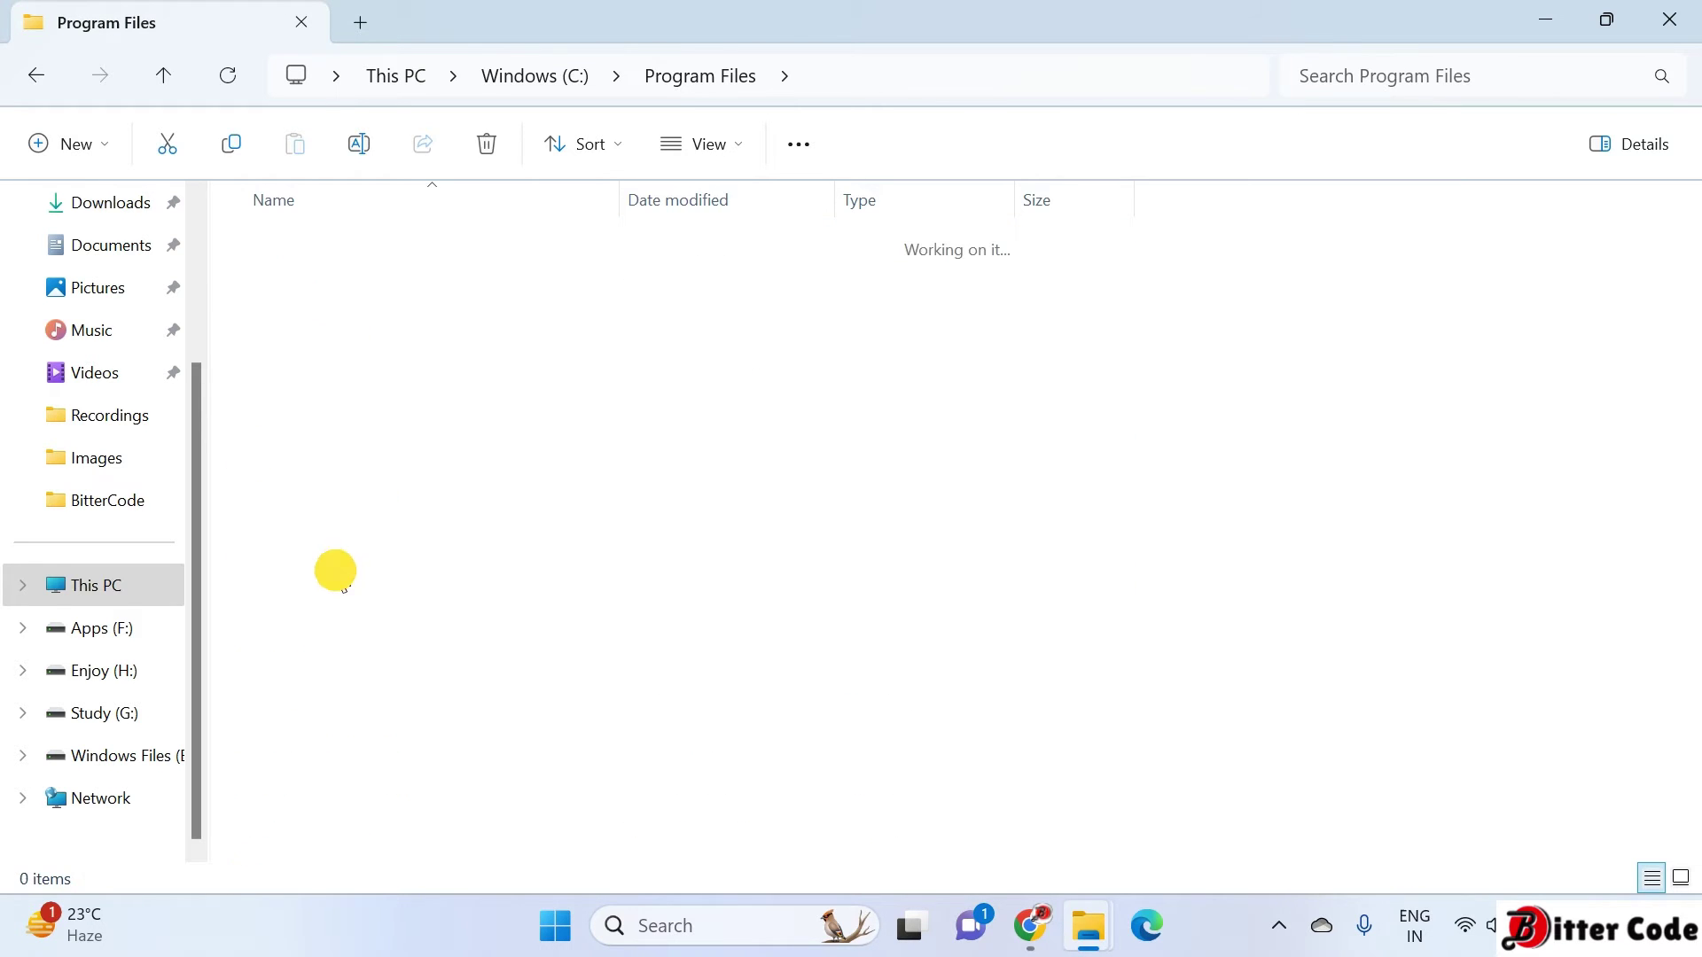
pyautogui.doubleClick(426, 243)
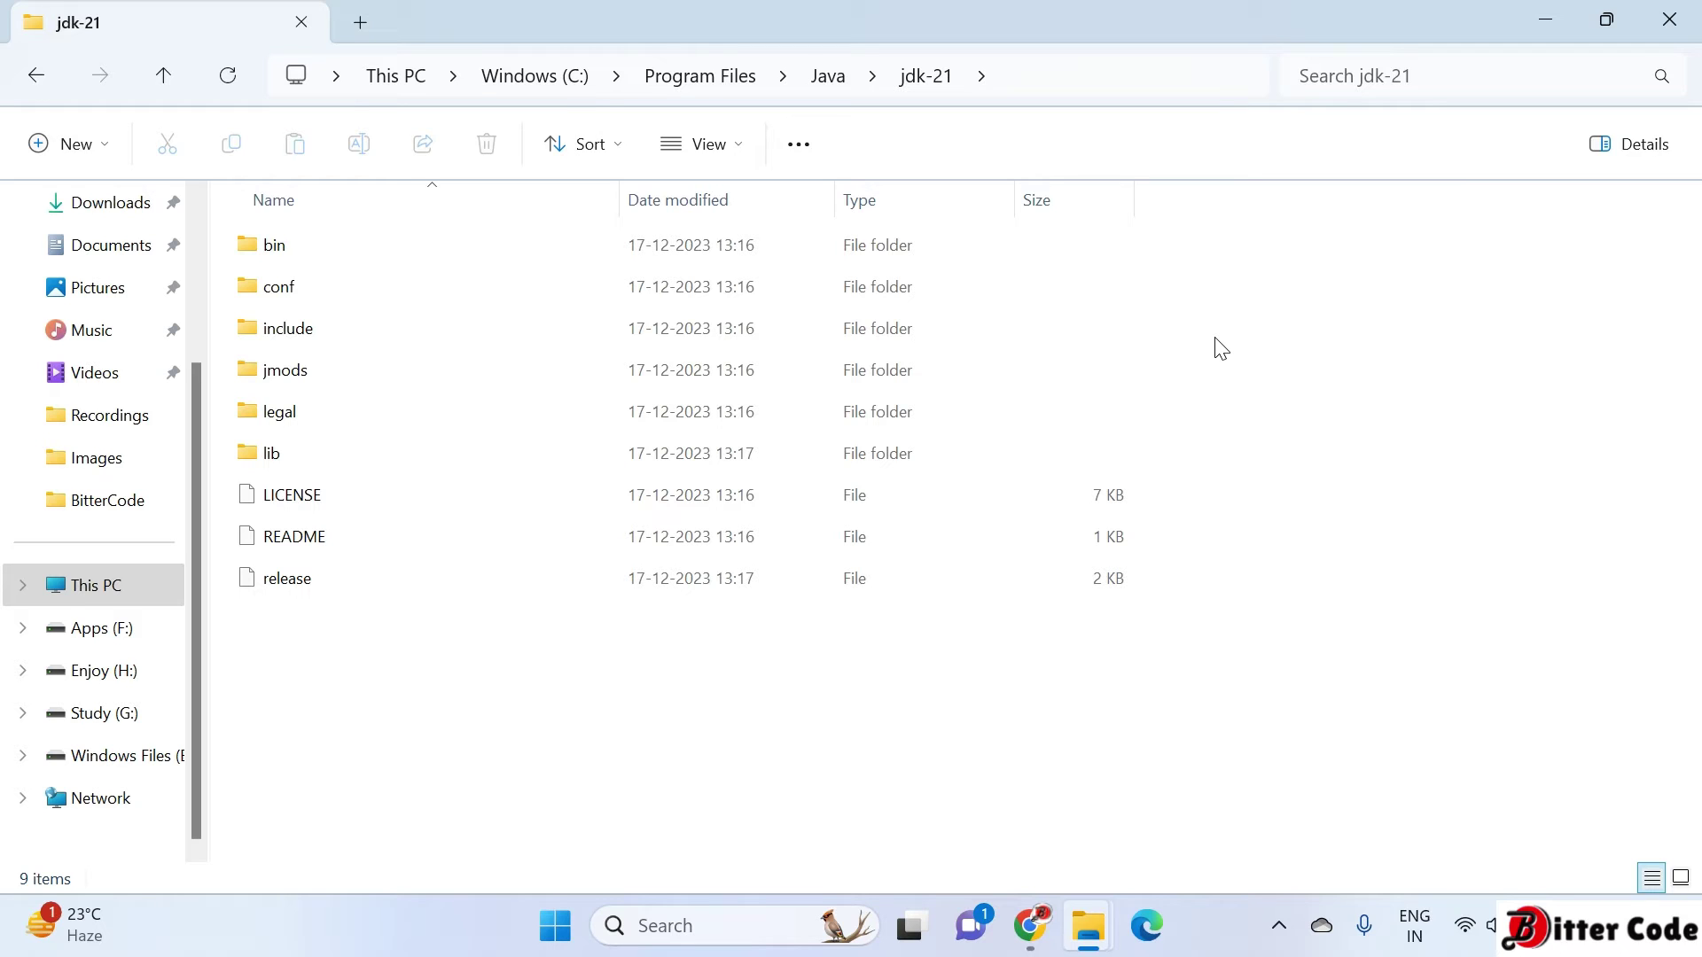
pyautogui.click(1106, 80)
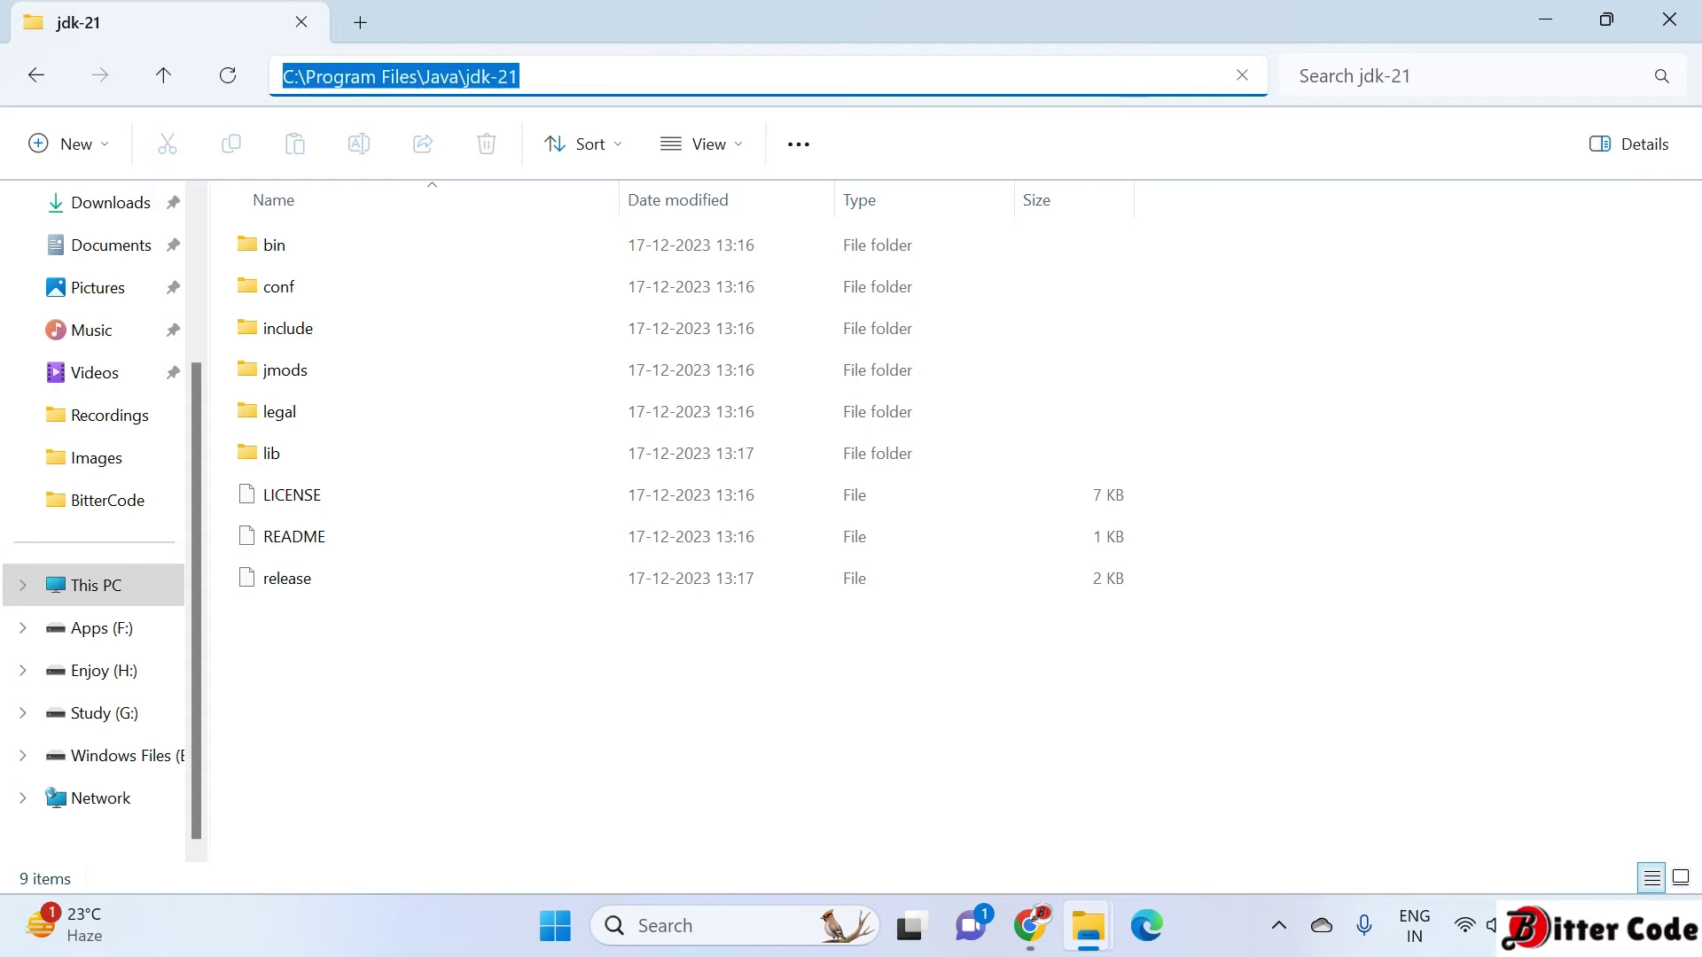
# Step: Open the bin folder inside jdk-21 and copy its full path, C:\Program Files\Java\jdk-21\bin
pyautogui.doubleClick(558, 245)
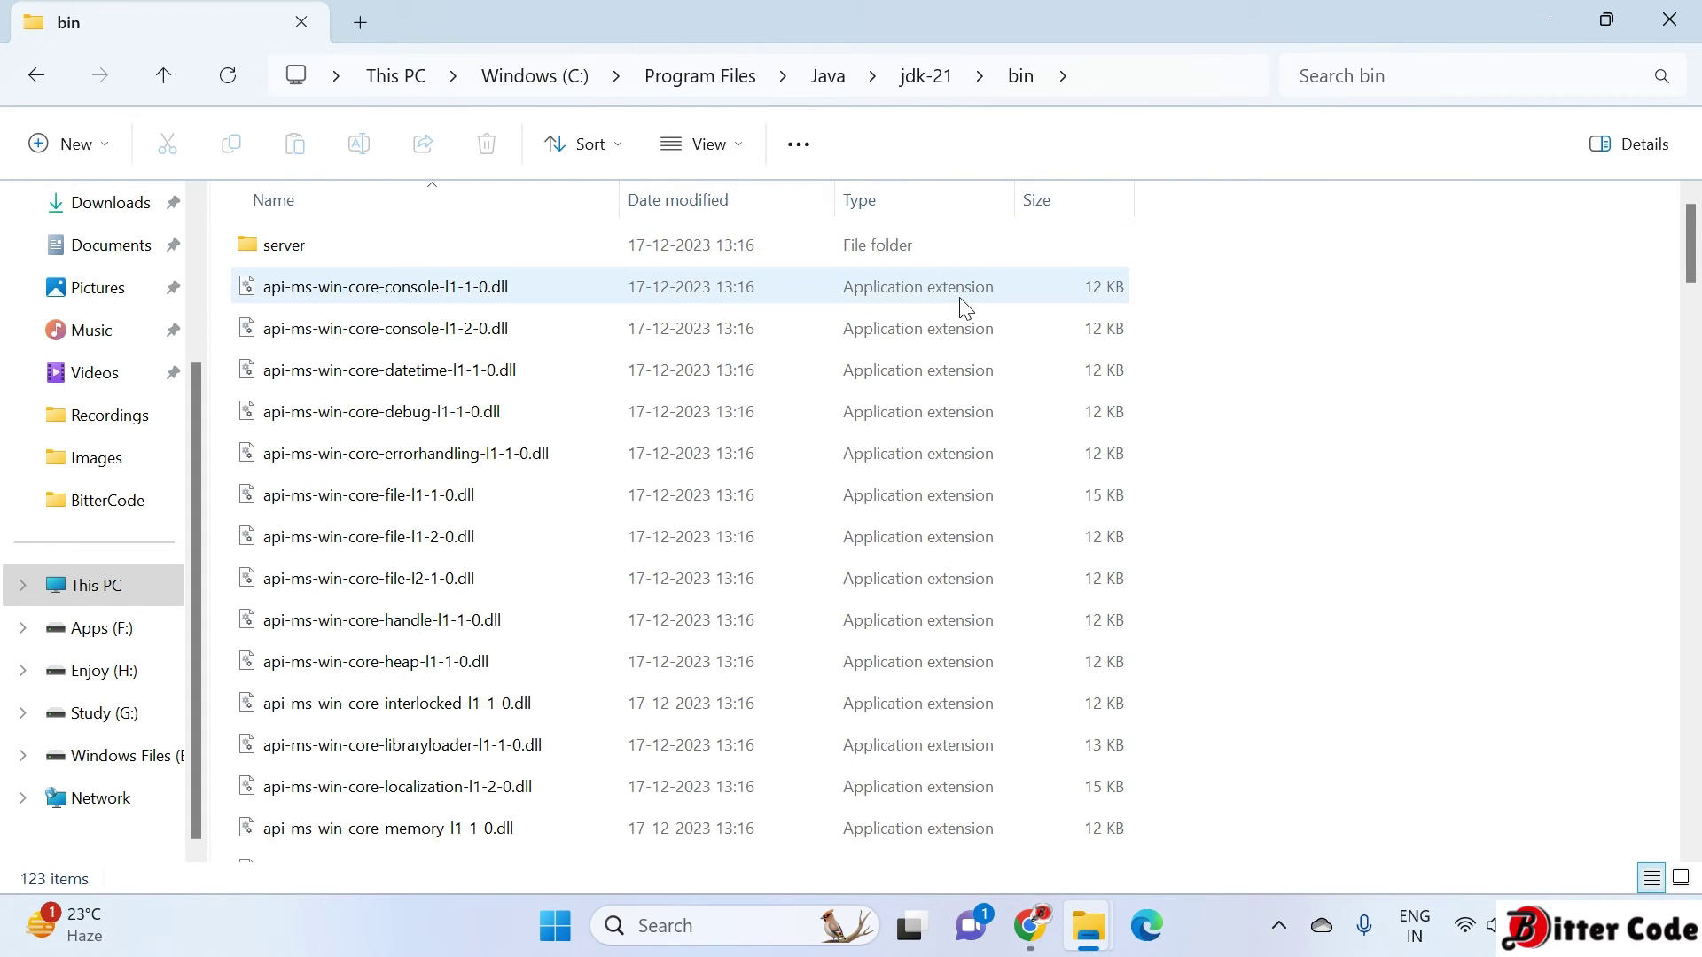
pyautogui.click(1131, 82)
pyautogui.hotkey('ctrl', 'c')
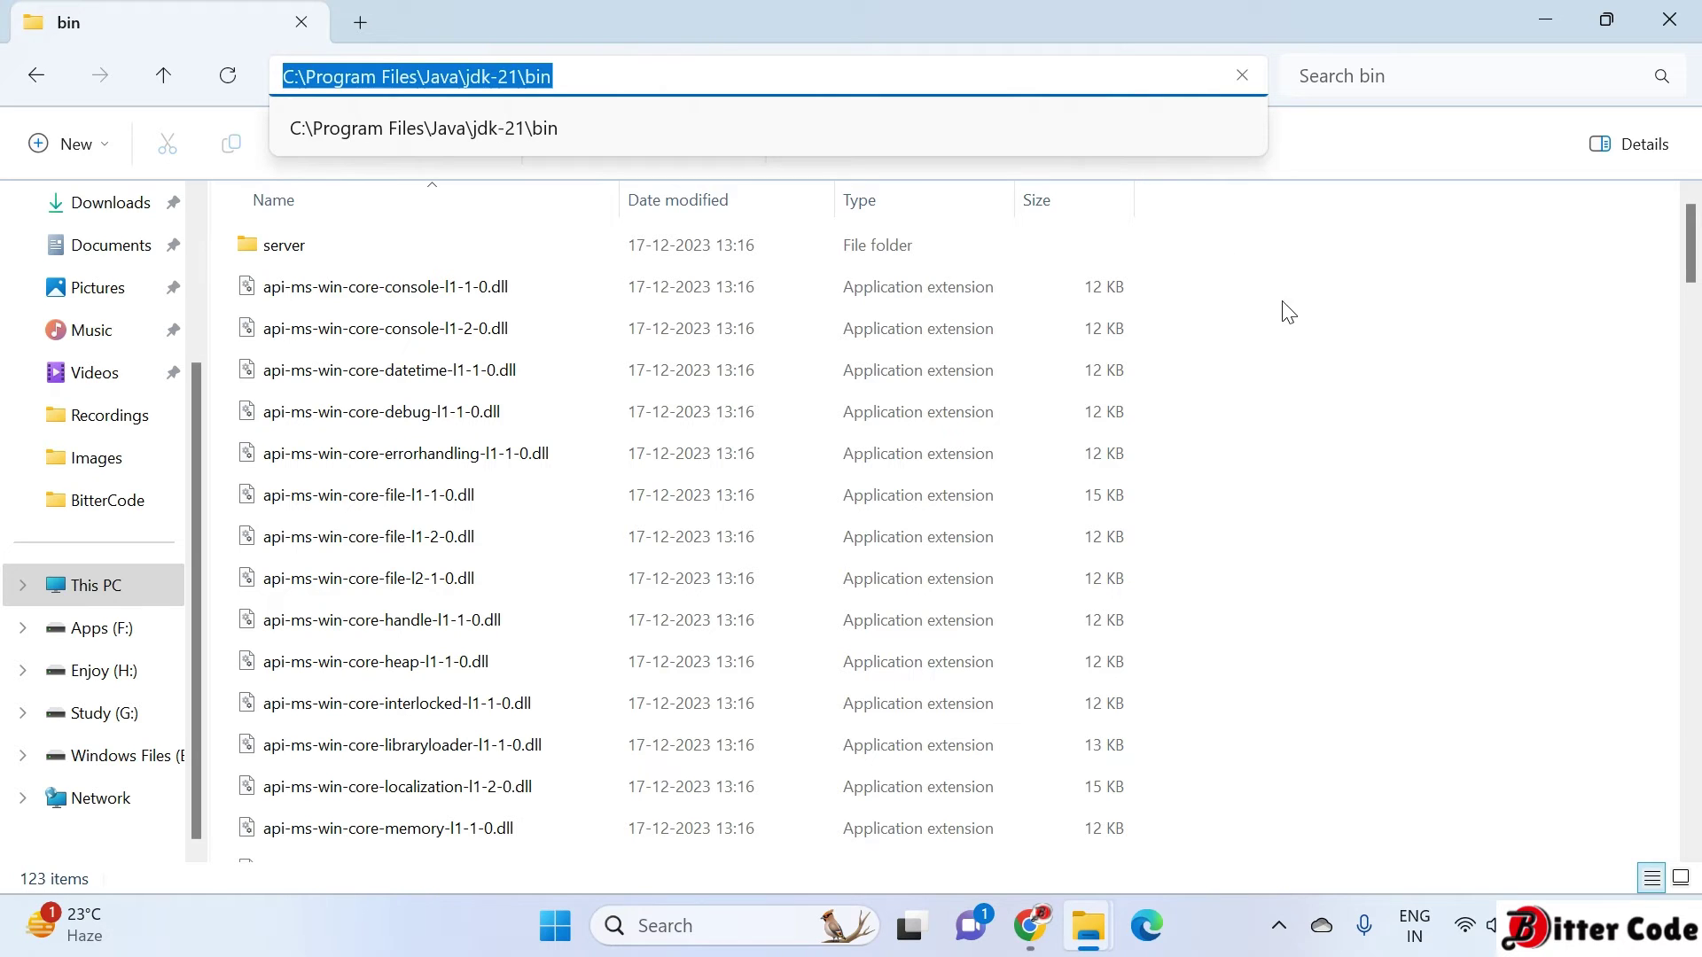
pyautogui.click(1359, 250)
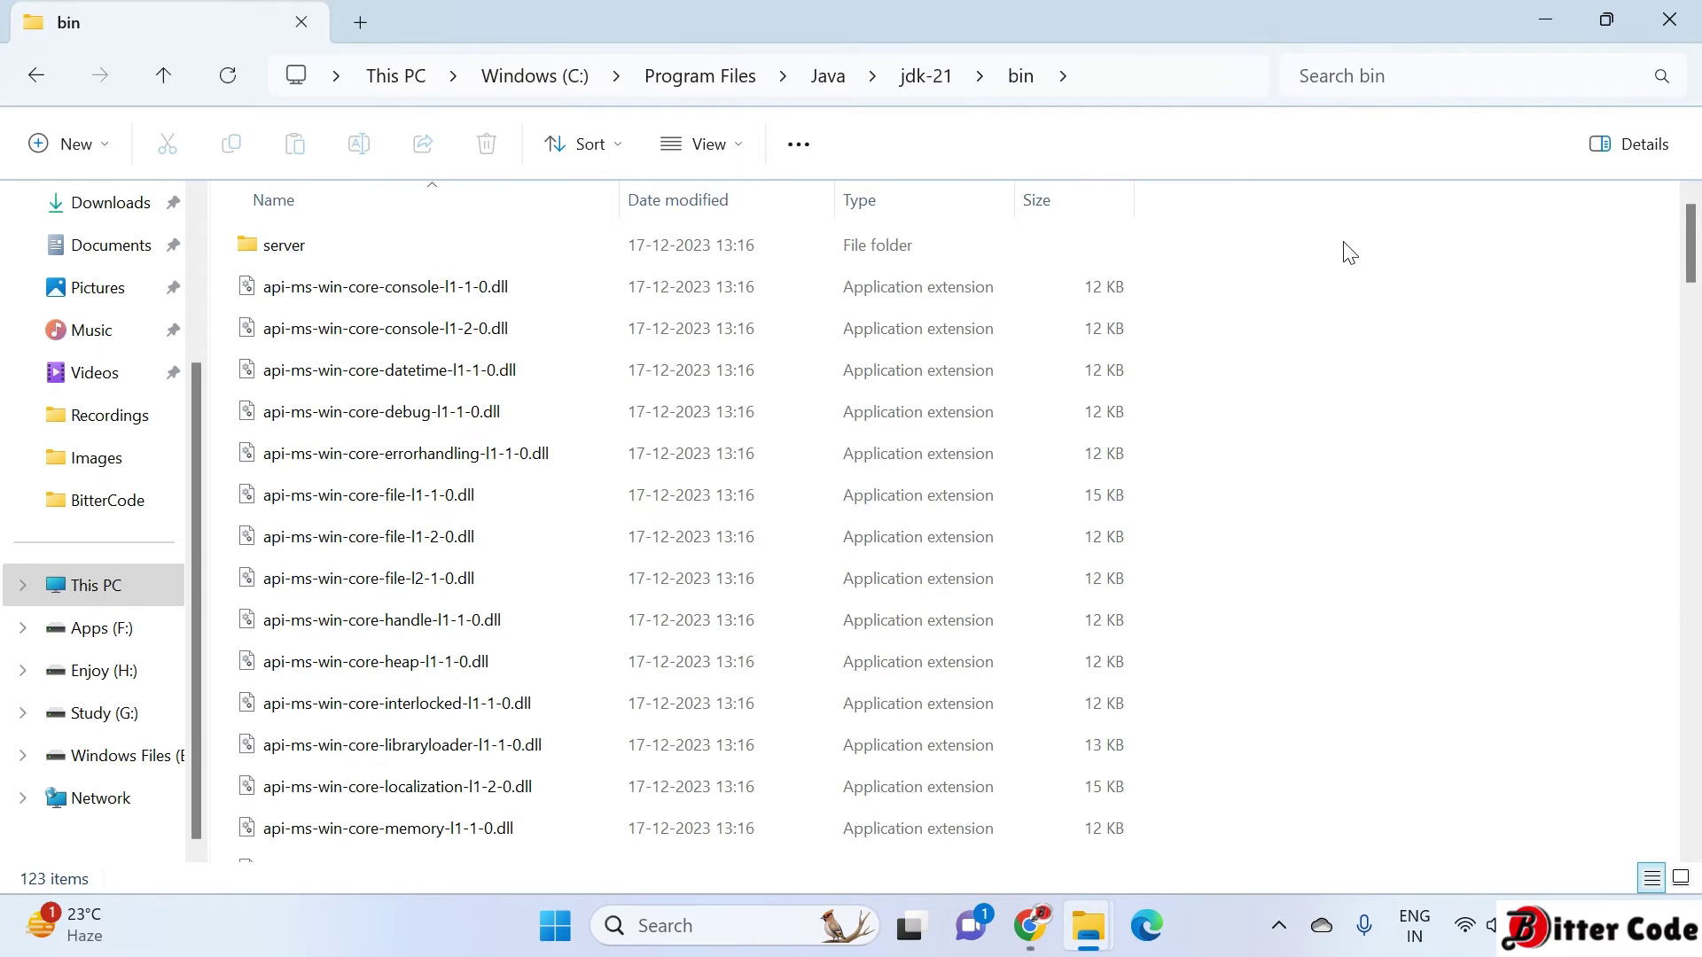
# Step: Search Windows for "environ" and open the Environment Variables dialog through the system environment variables settings
pyautogui.click(677, 925)
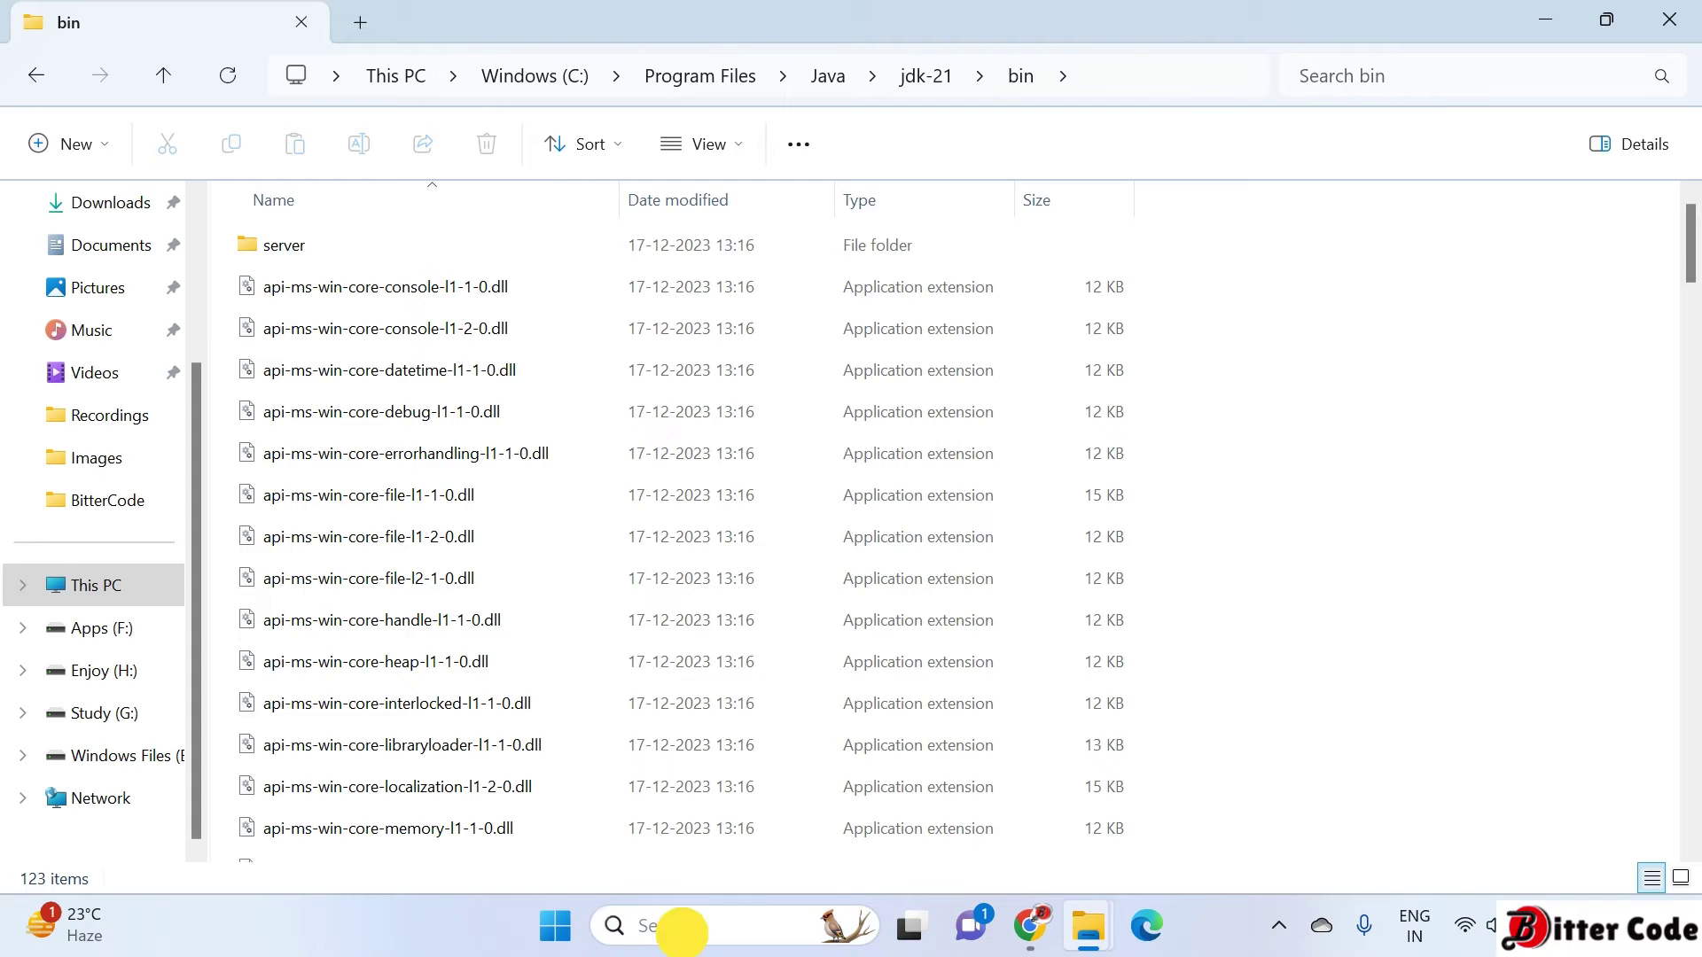
pyautogui.write('environ')
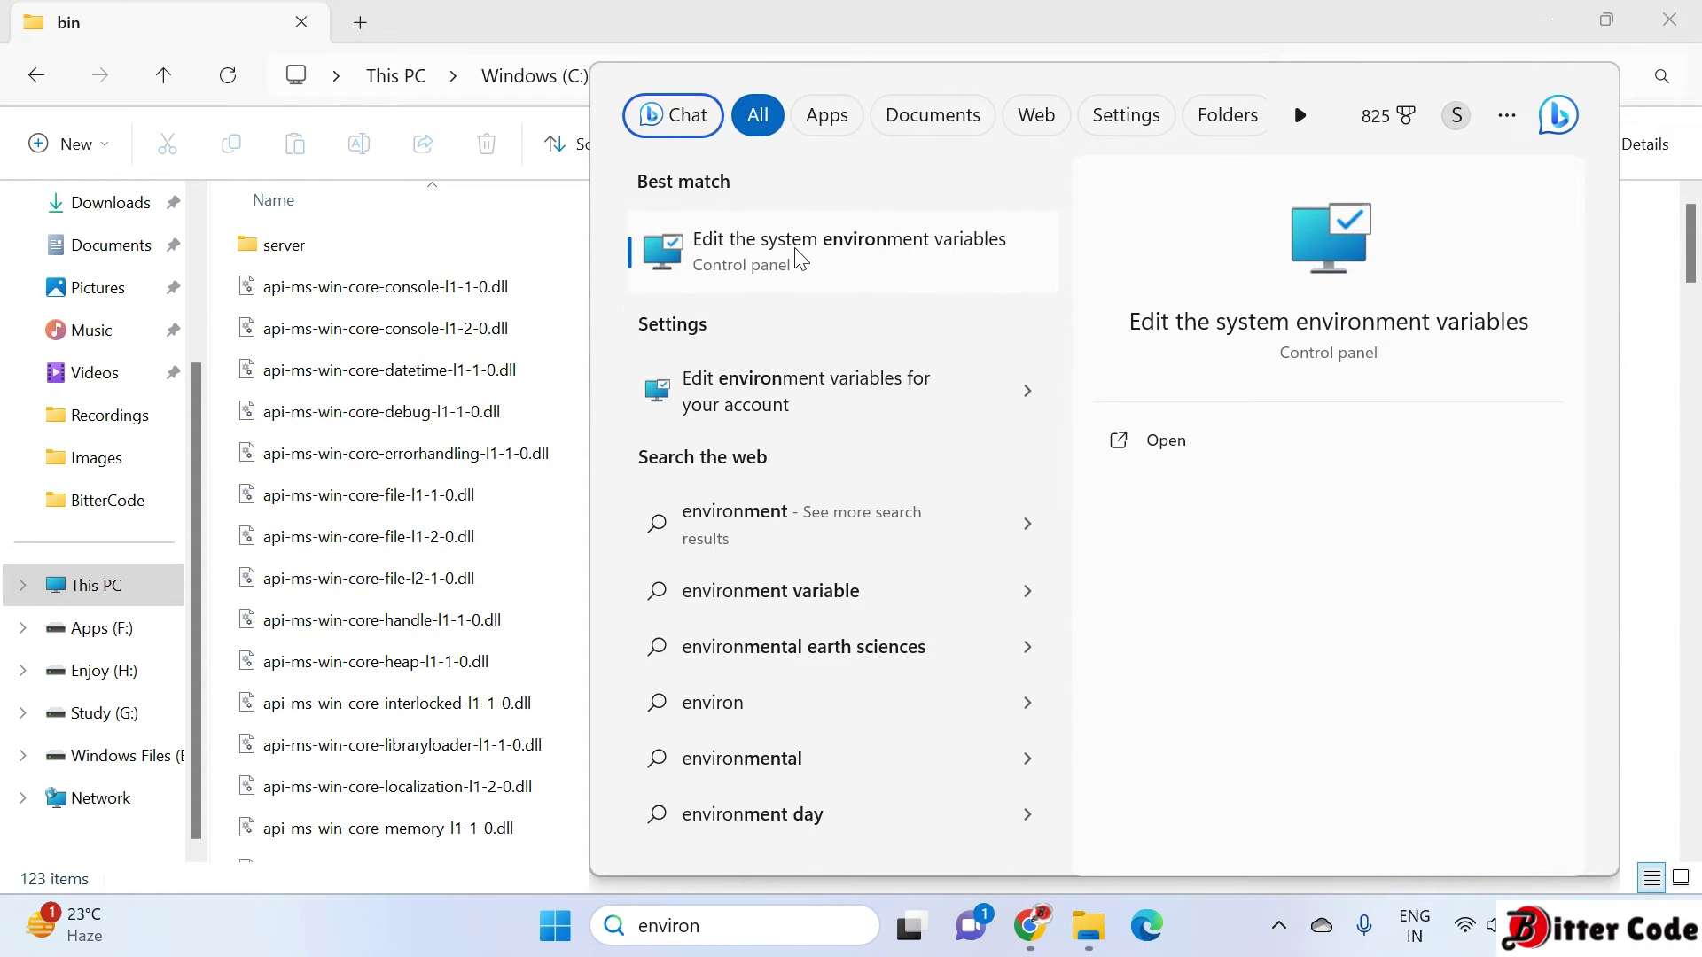
pyautogui.click(889, 258)
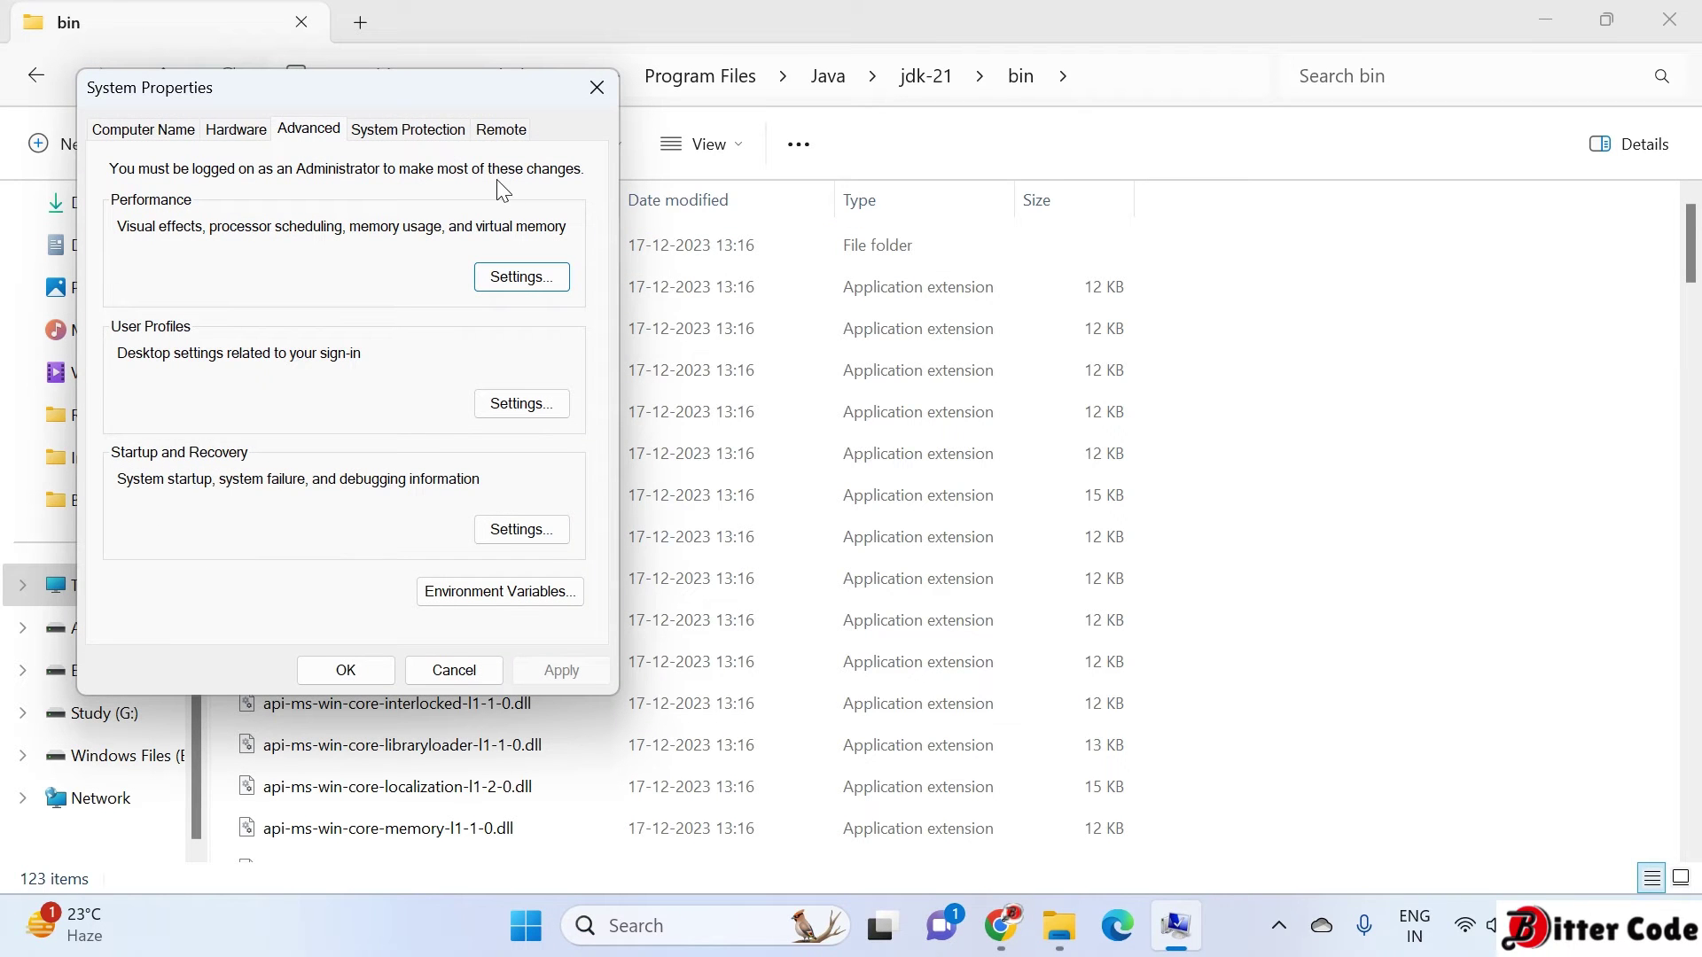
pyautogui.moveTo(353, 87); pyautogui.dragTo(842, 139)
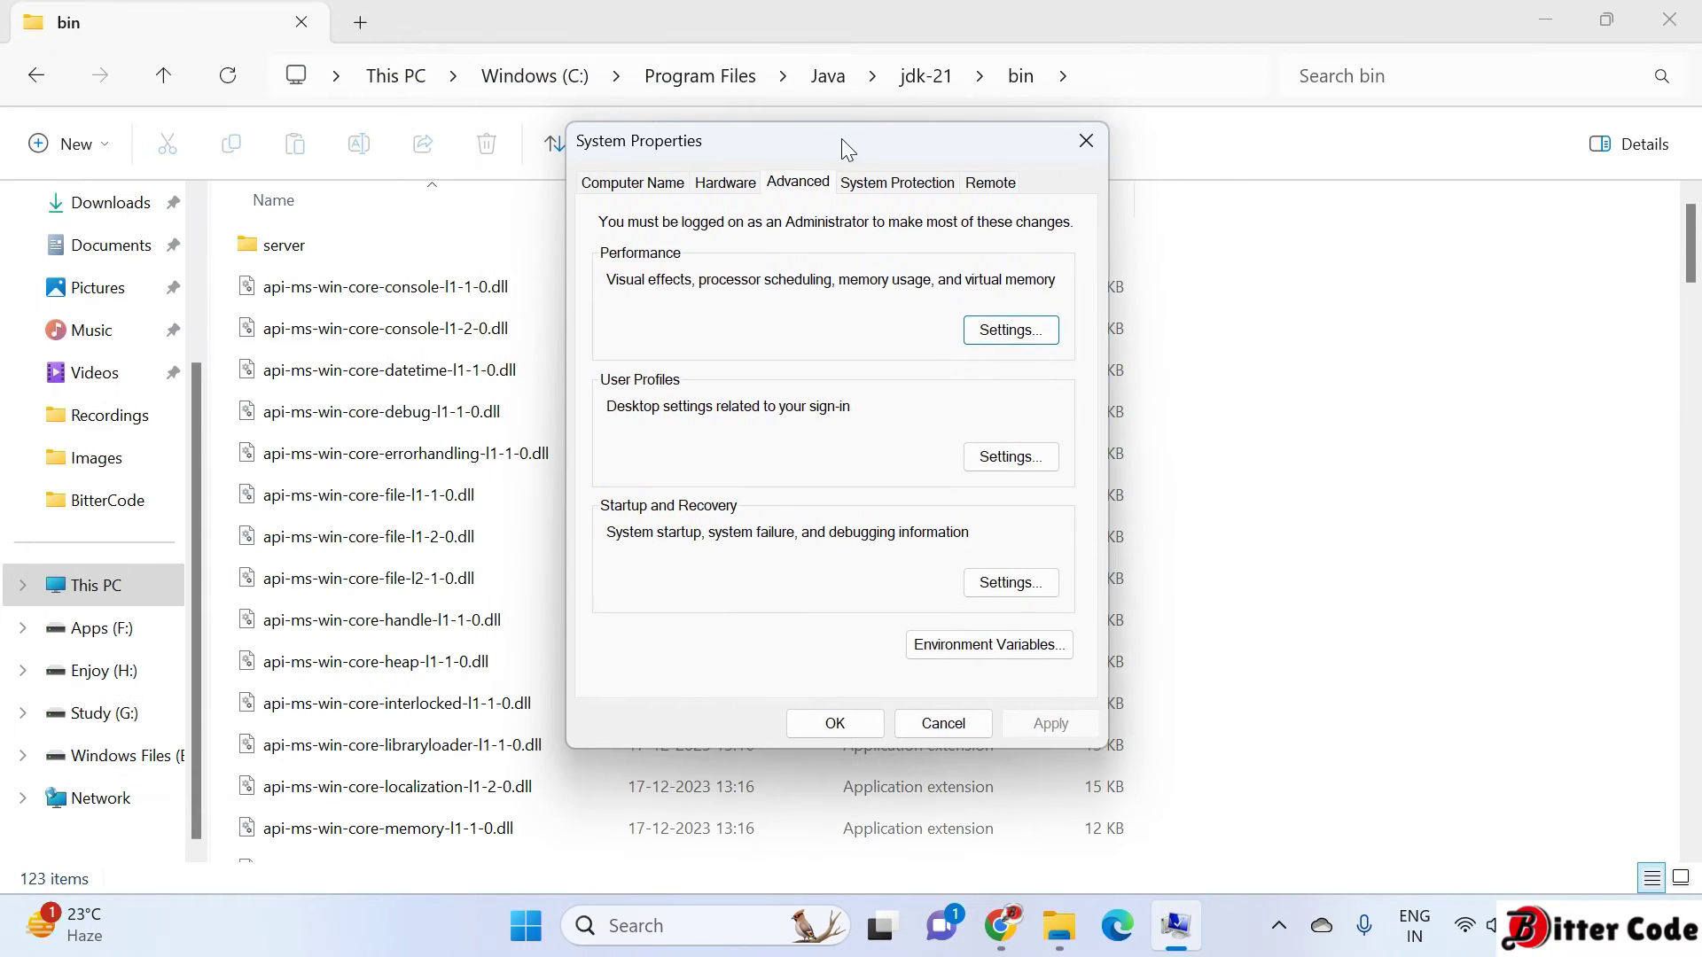
pyautogui.click(996, 646)
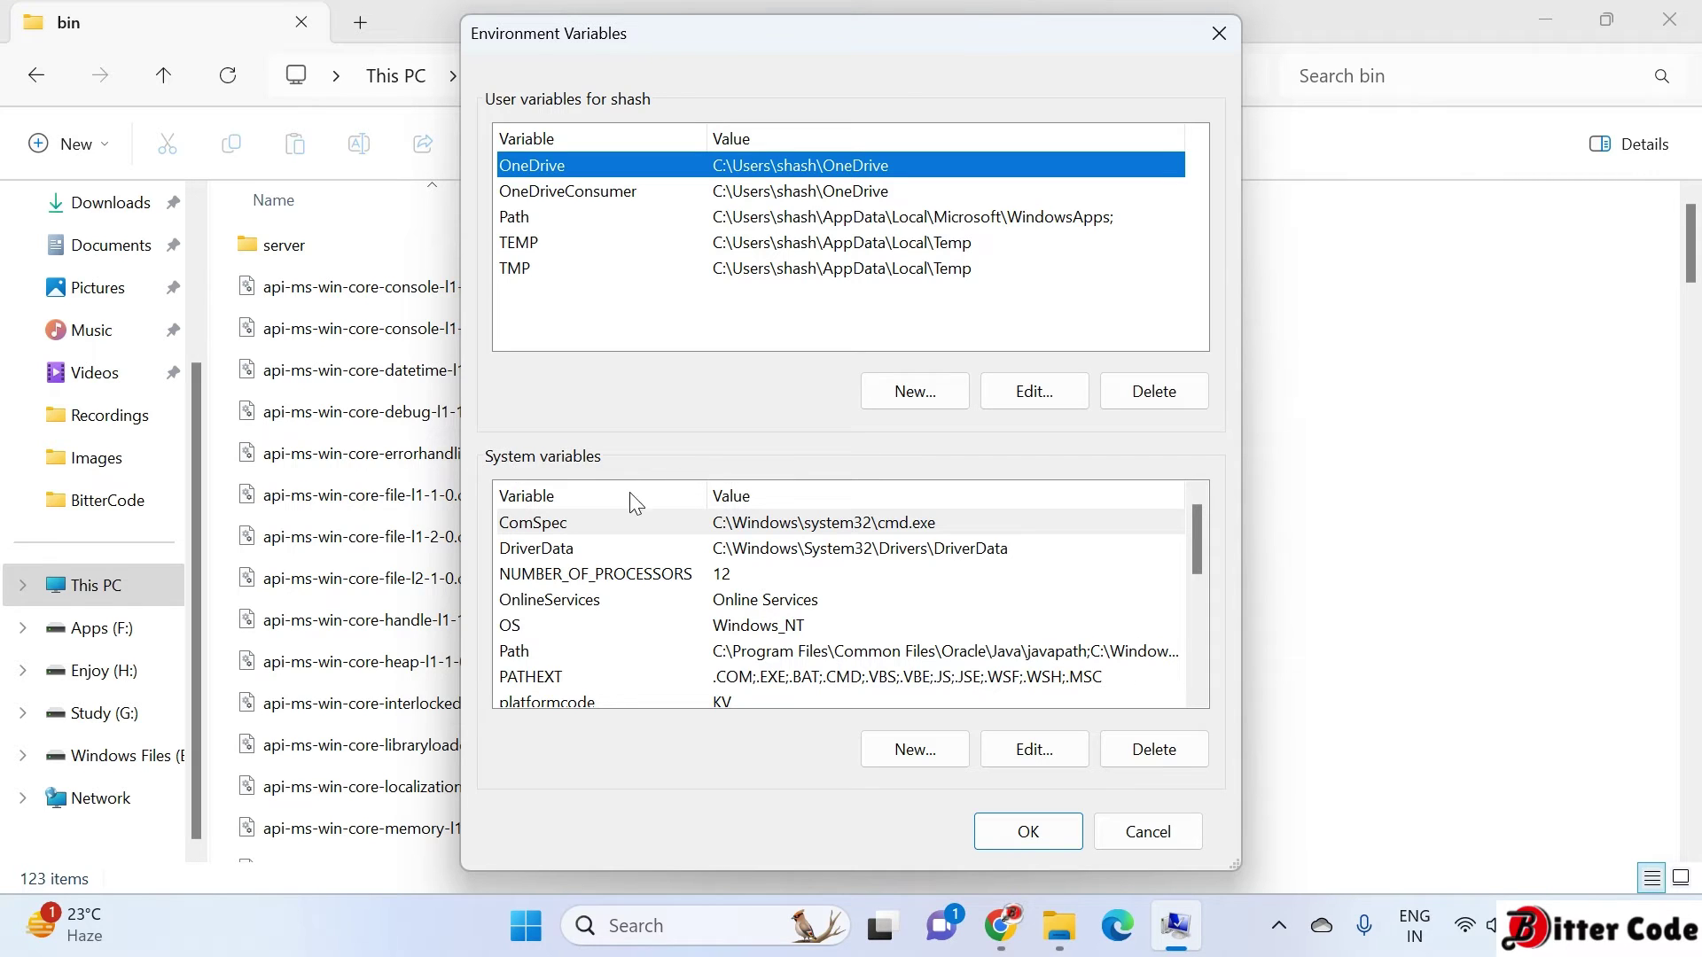
# Step: Decline HP Support Assistant's Quick Access prompt and create a system variable JAVA_HOME with the value C:\Program Files\Java\jdk-21
pyautogui.scroll(-1, 694, 627)
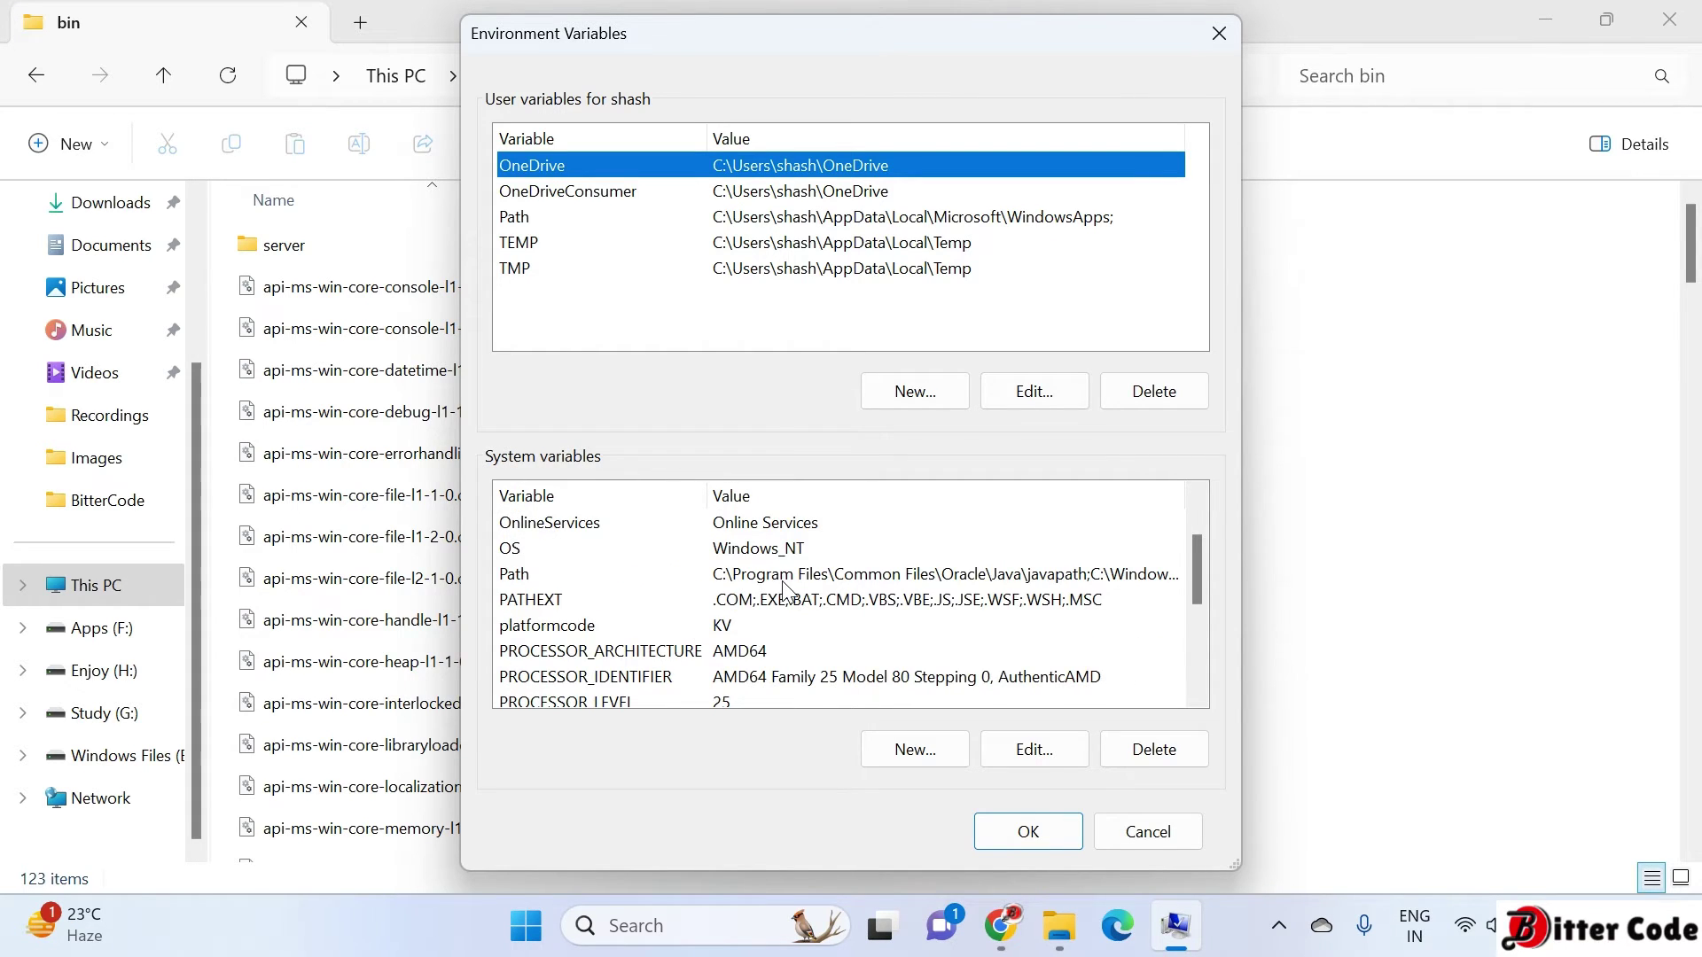
pyautogui.scroll(1, 781, 582)
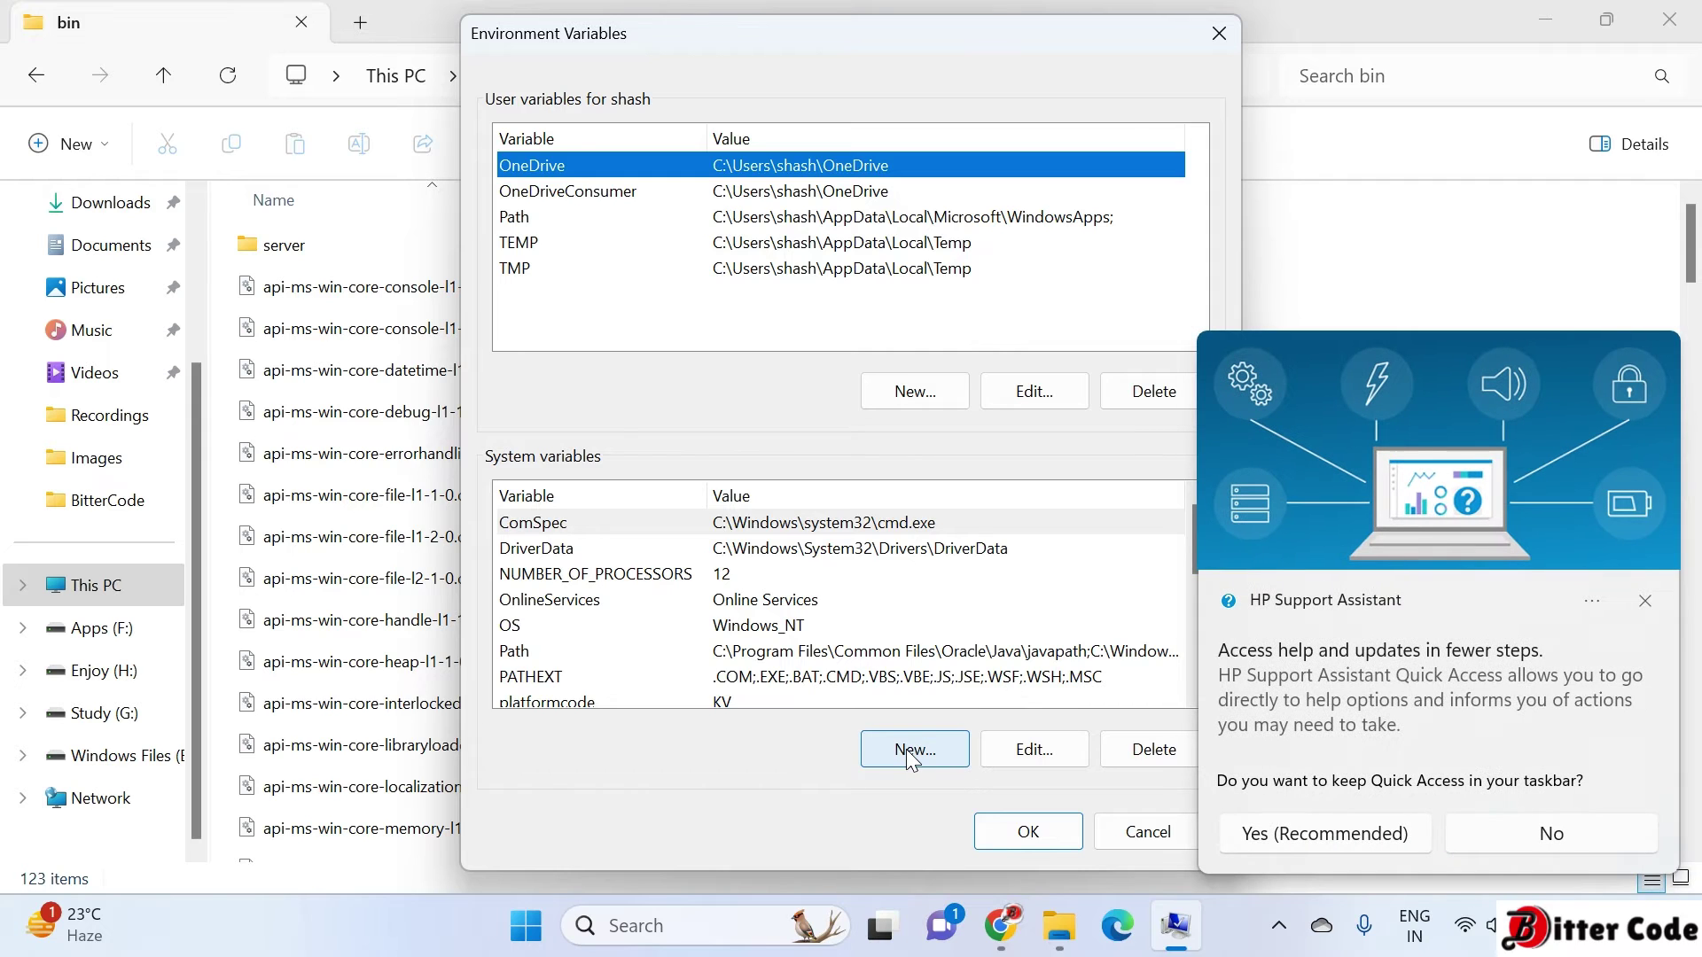
pyautogui.click(1520, 831)
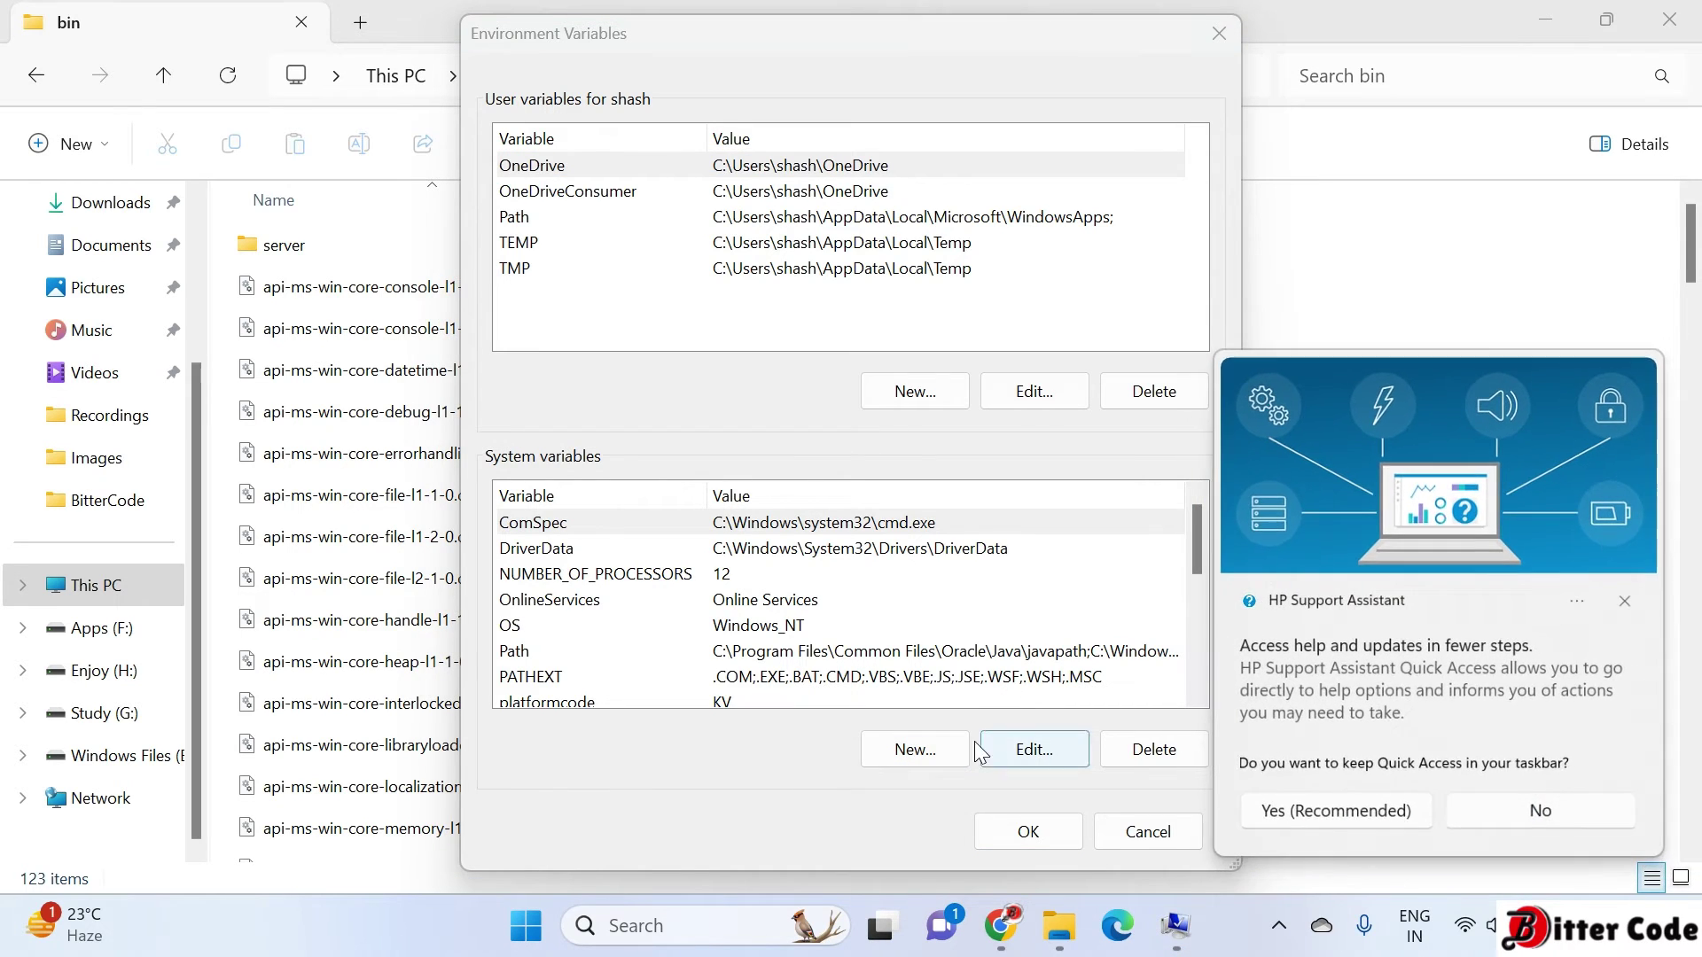
pyautogui.click(922, 744)
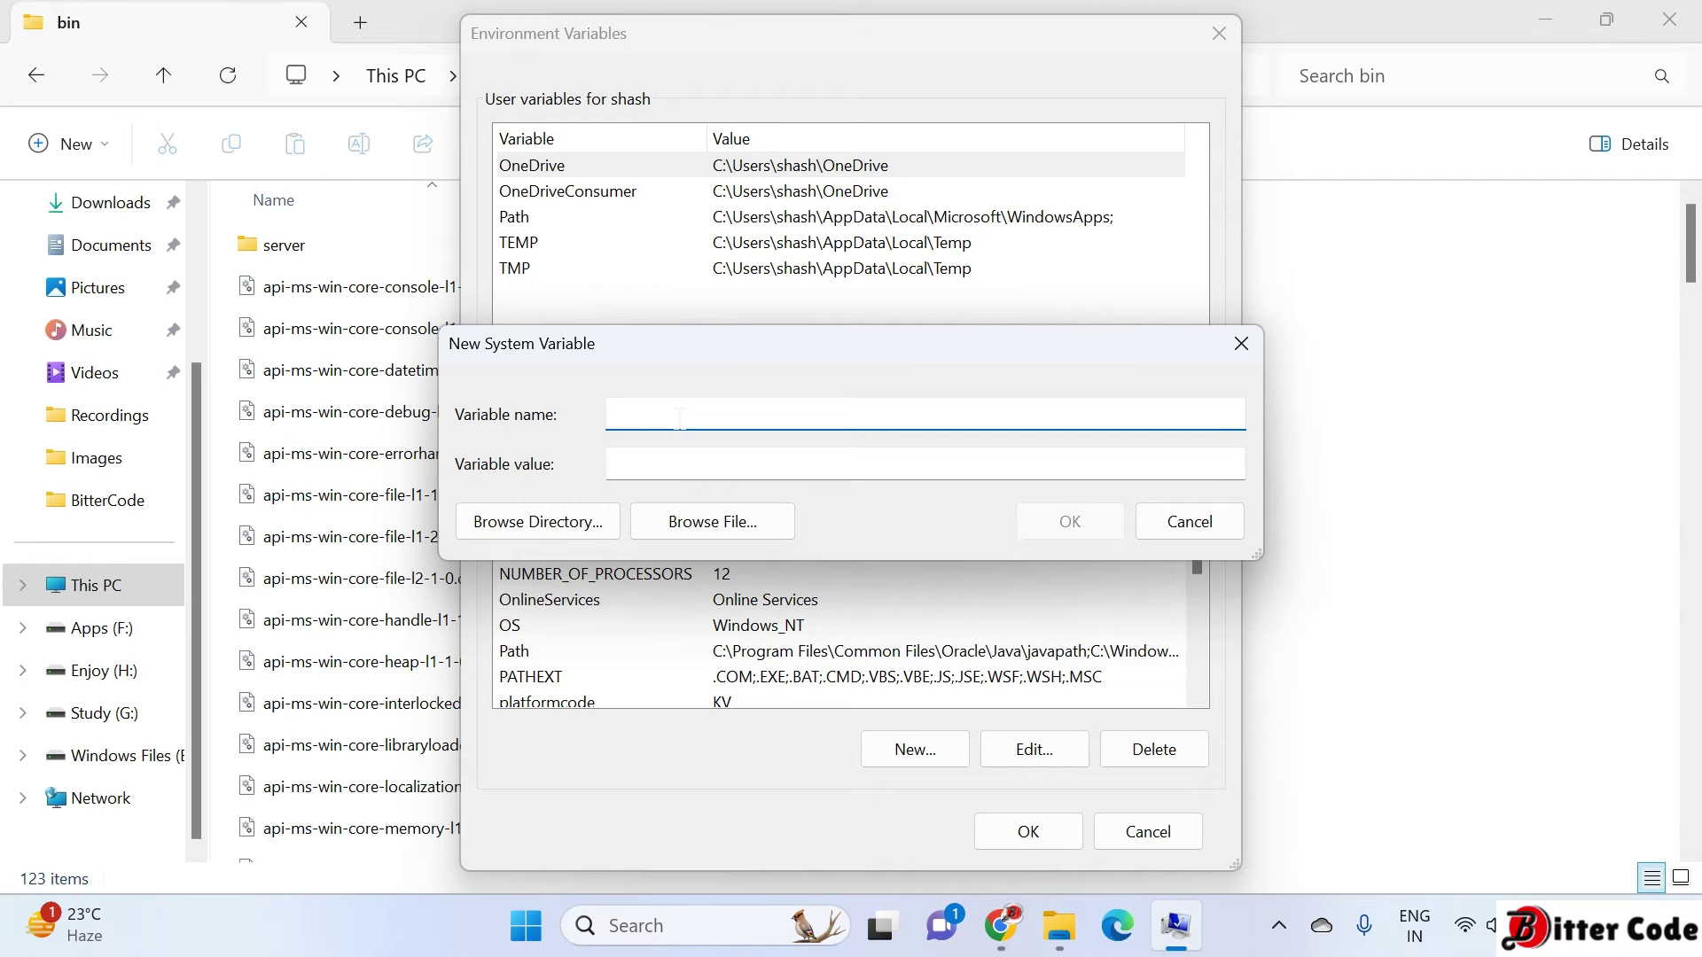
pyautogui.write('JAVA_HOME')
pyautogui.hotkey('ctrl', 'v')
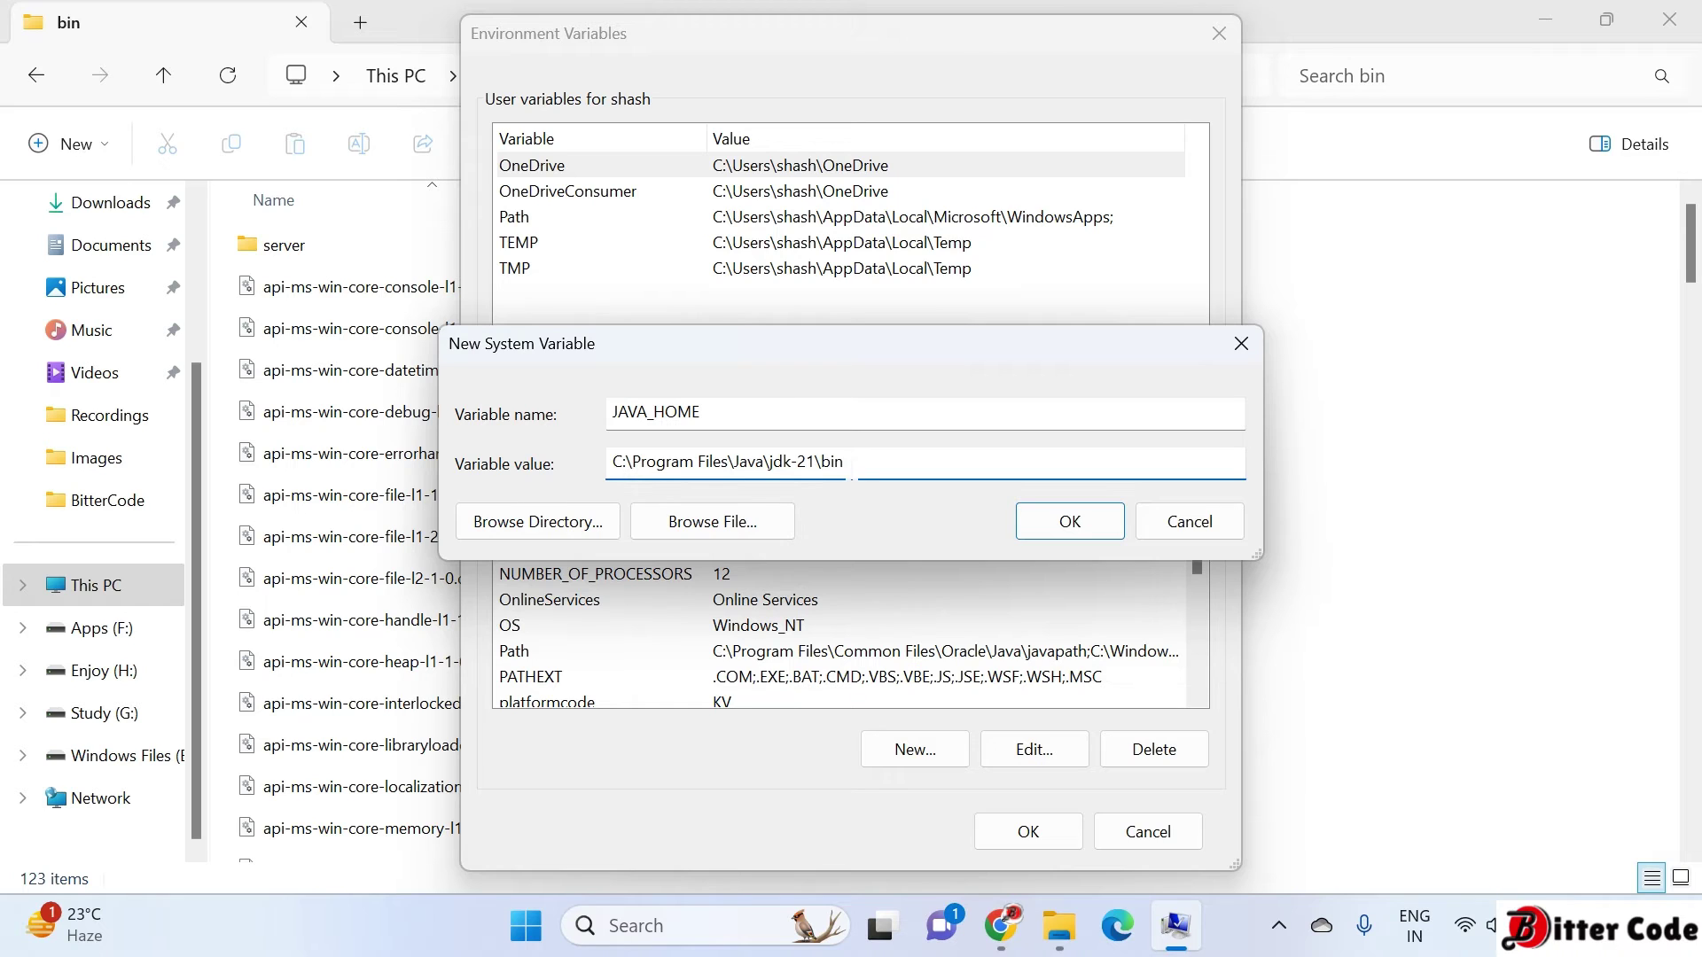
pyautogui.moveTo(816, 462); pyautogui.dragTo(855, 461)
pyautogui.press('BackSpace')
pyautogui.click(1086, 519)
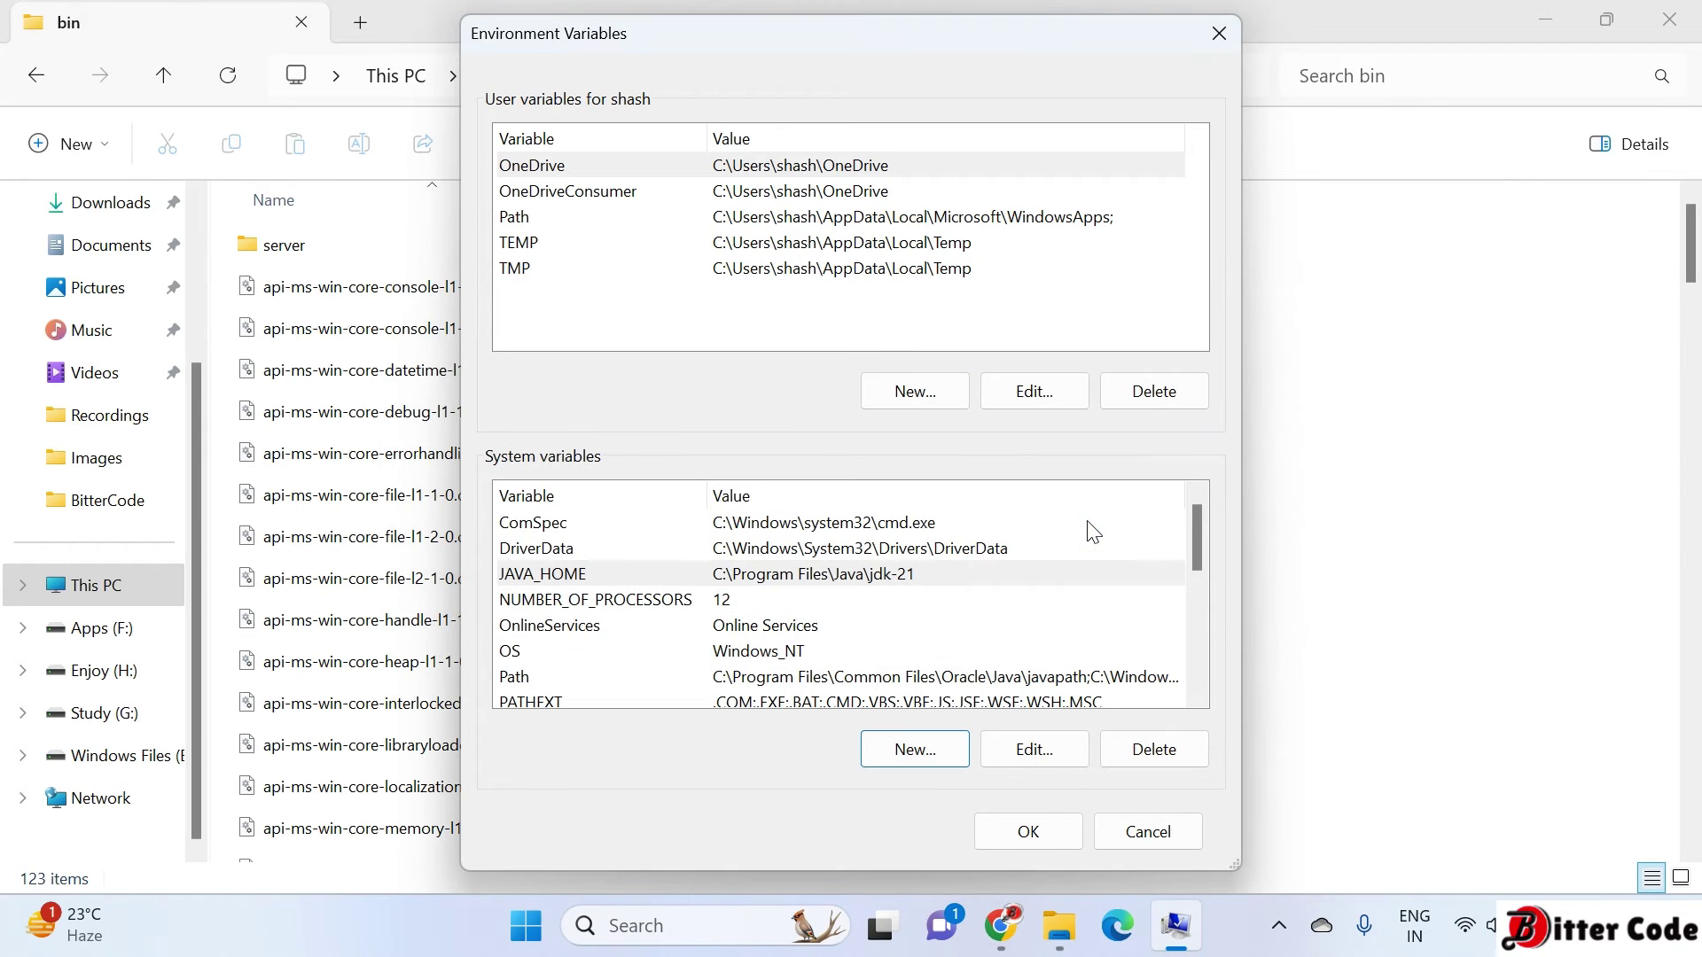
# Step: Add the new entry %JAVA_HOME%\bin to the system Path variable and confirm the edit
pyautogui.scroll(-2, 610, 647)
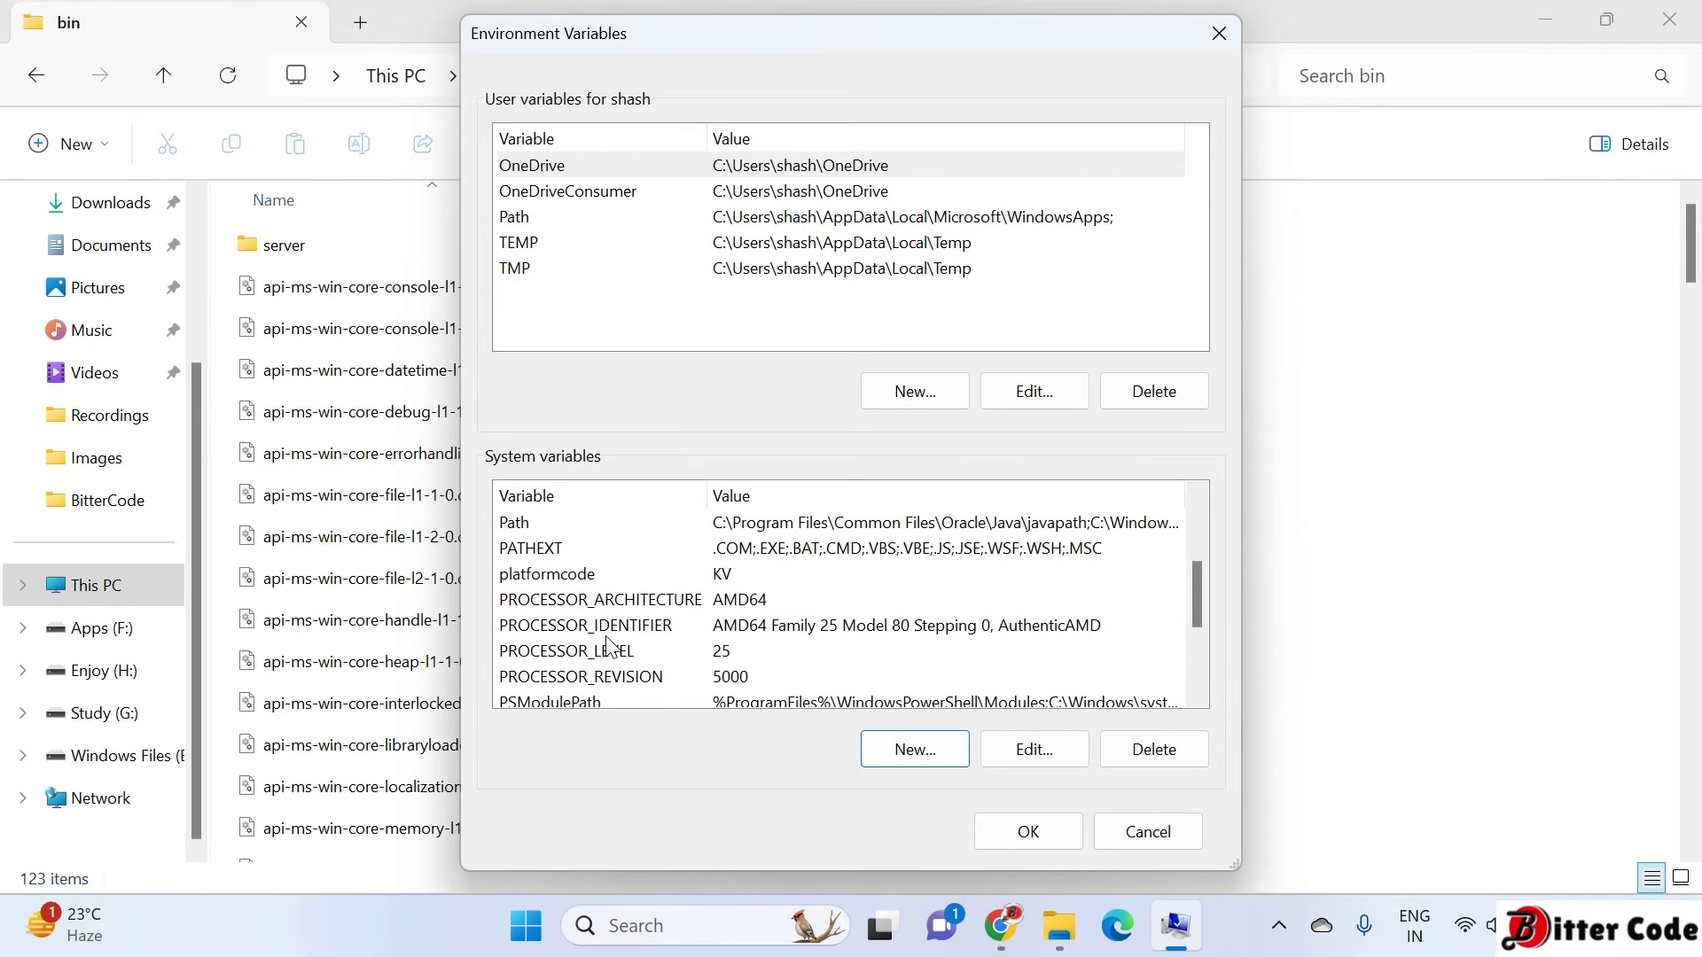
pyautogui.scroll(2, 610, 647)
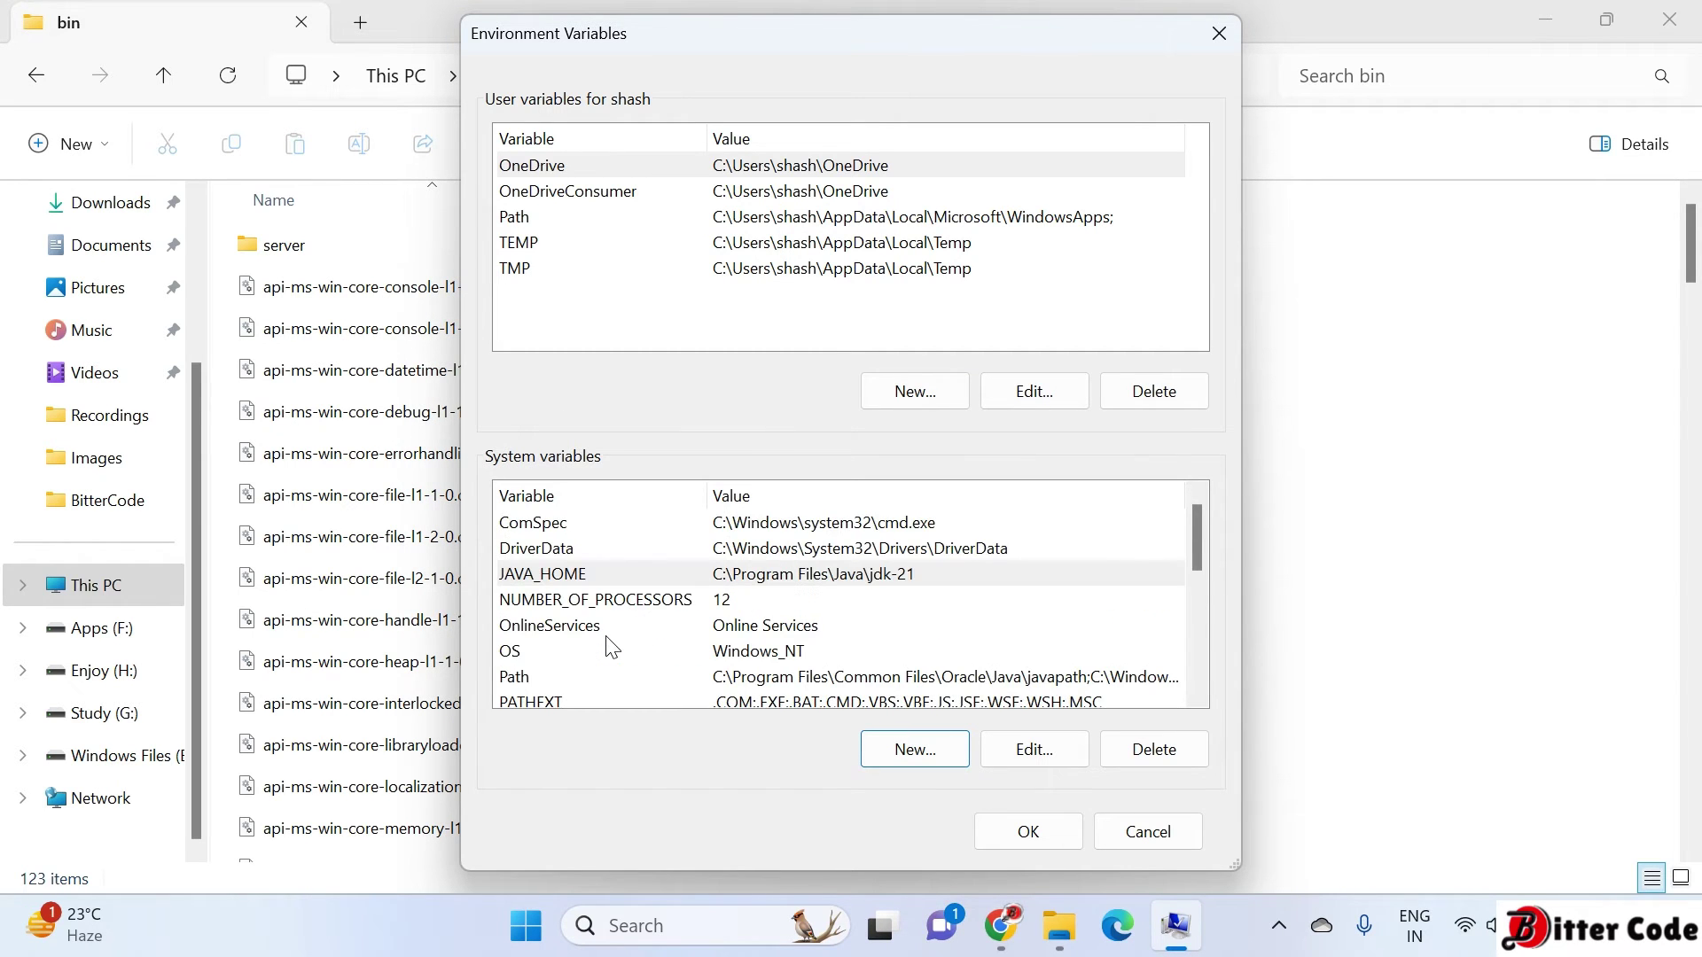
pyautogui.click(750, 574)
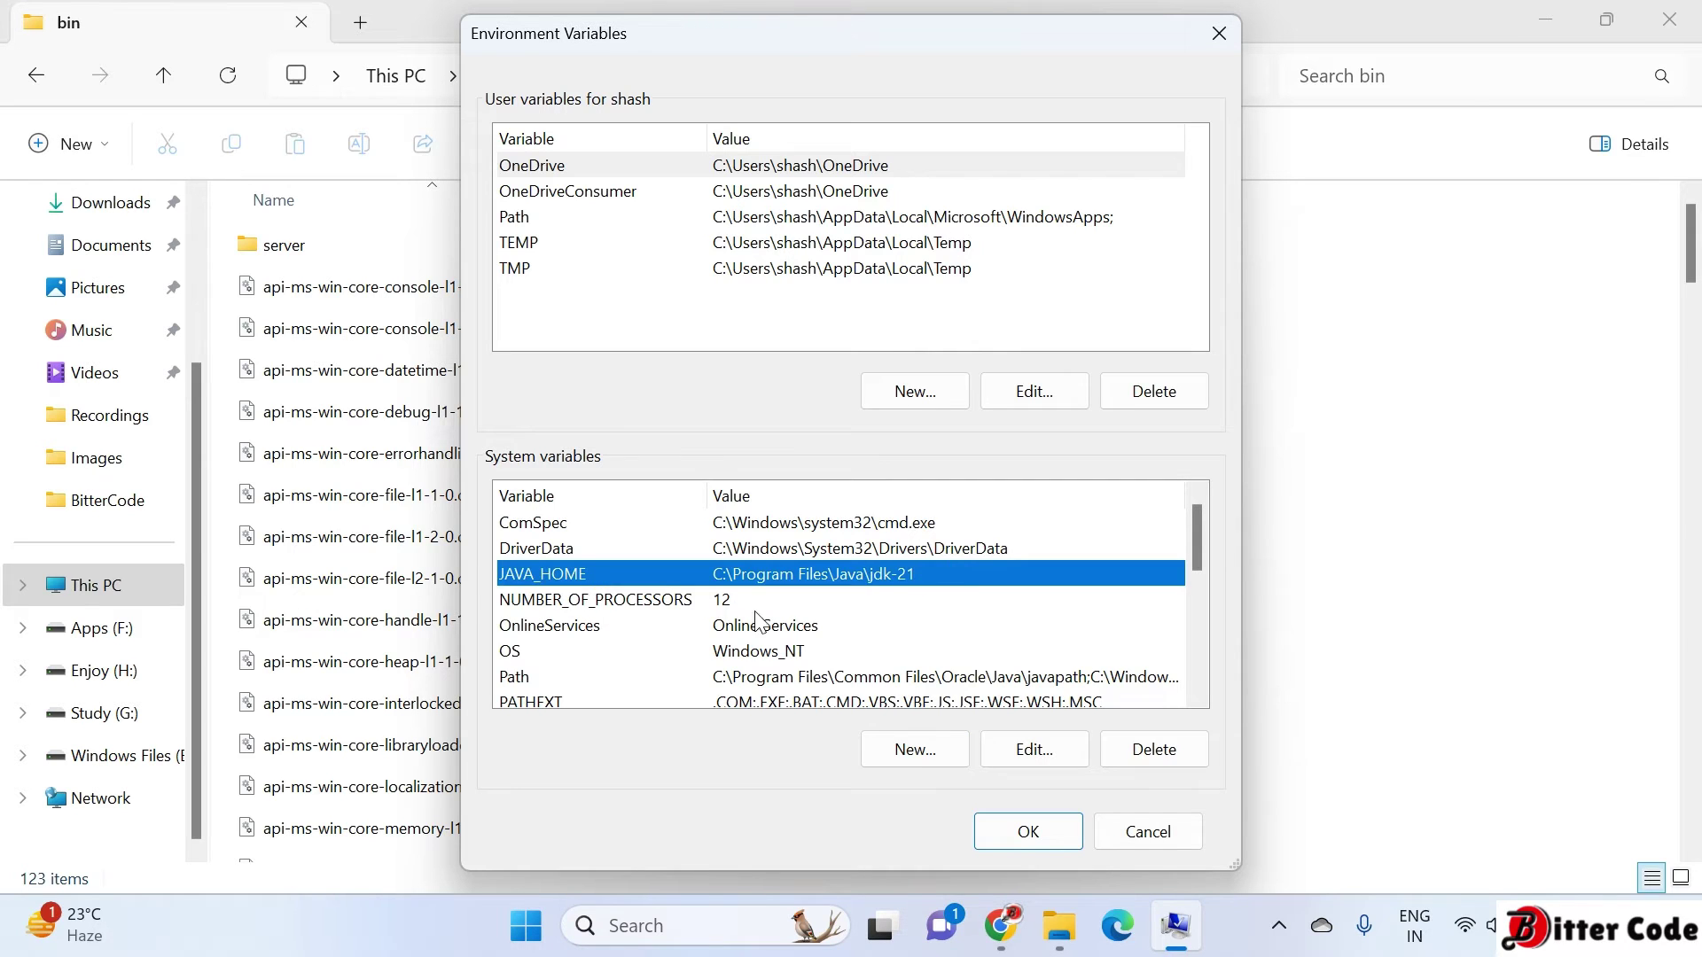
pyautogui.click(574, 682)
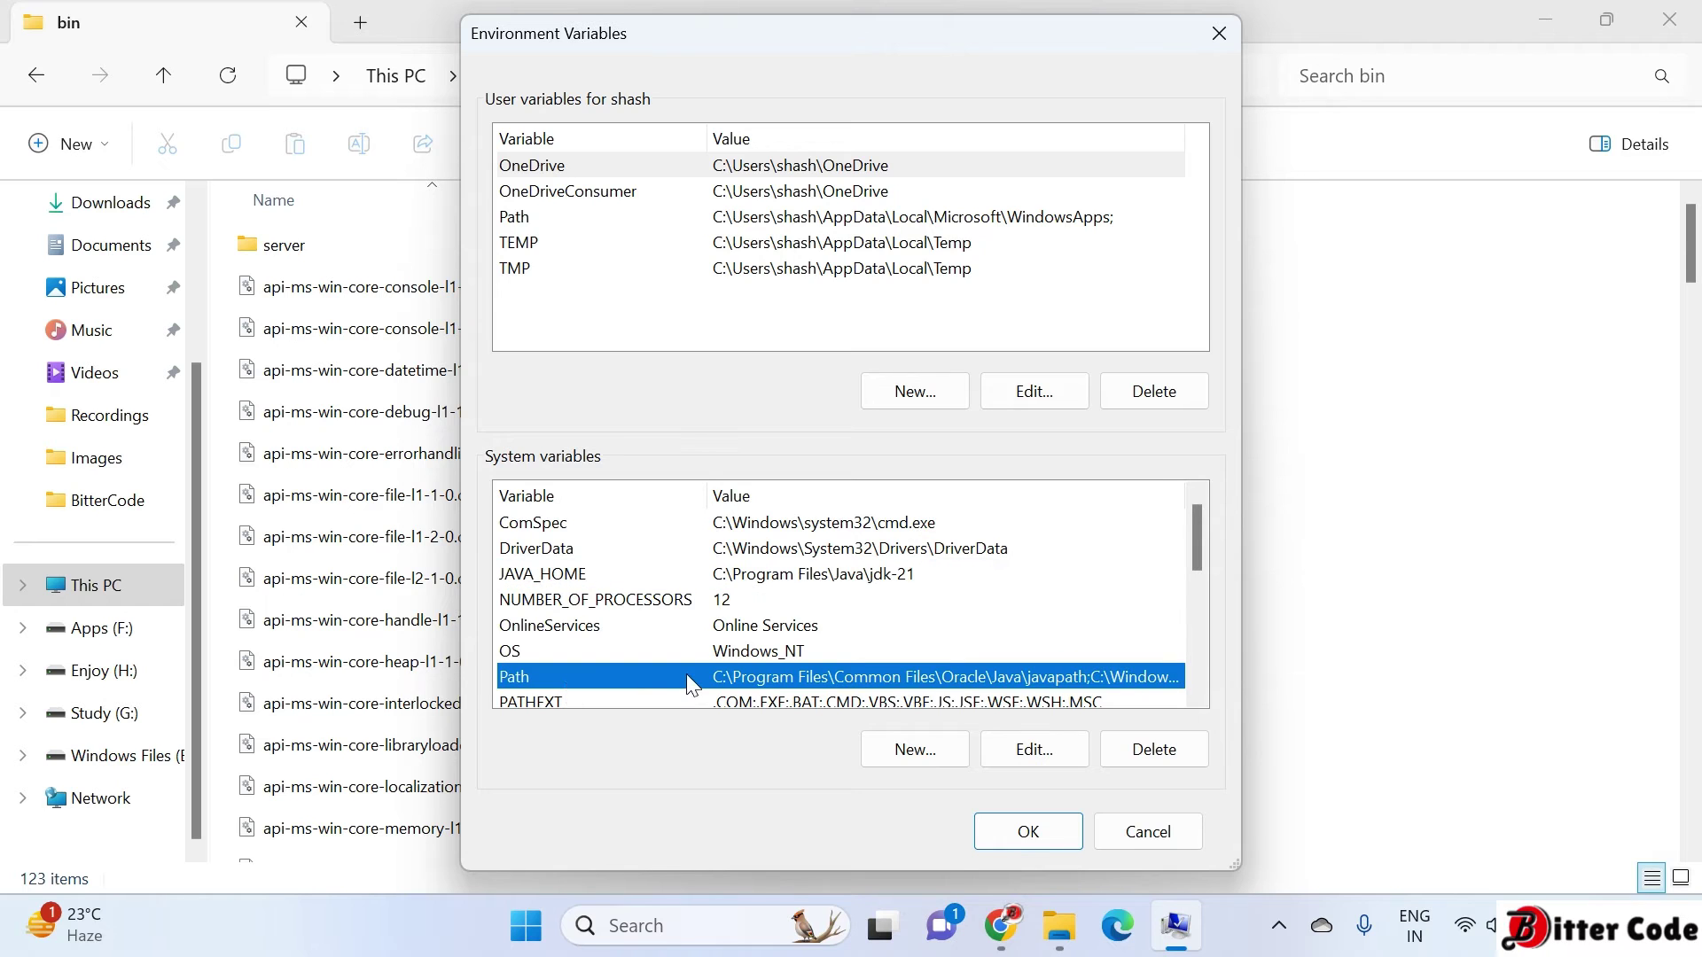
pyautogui.click(1039, 749)
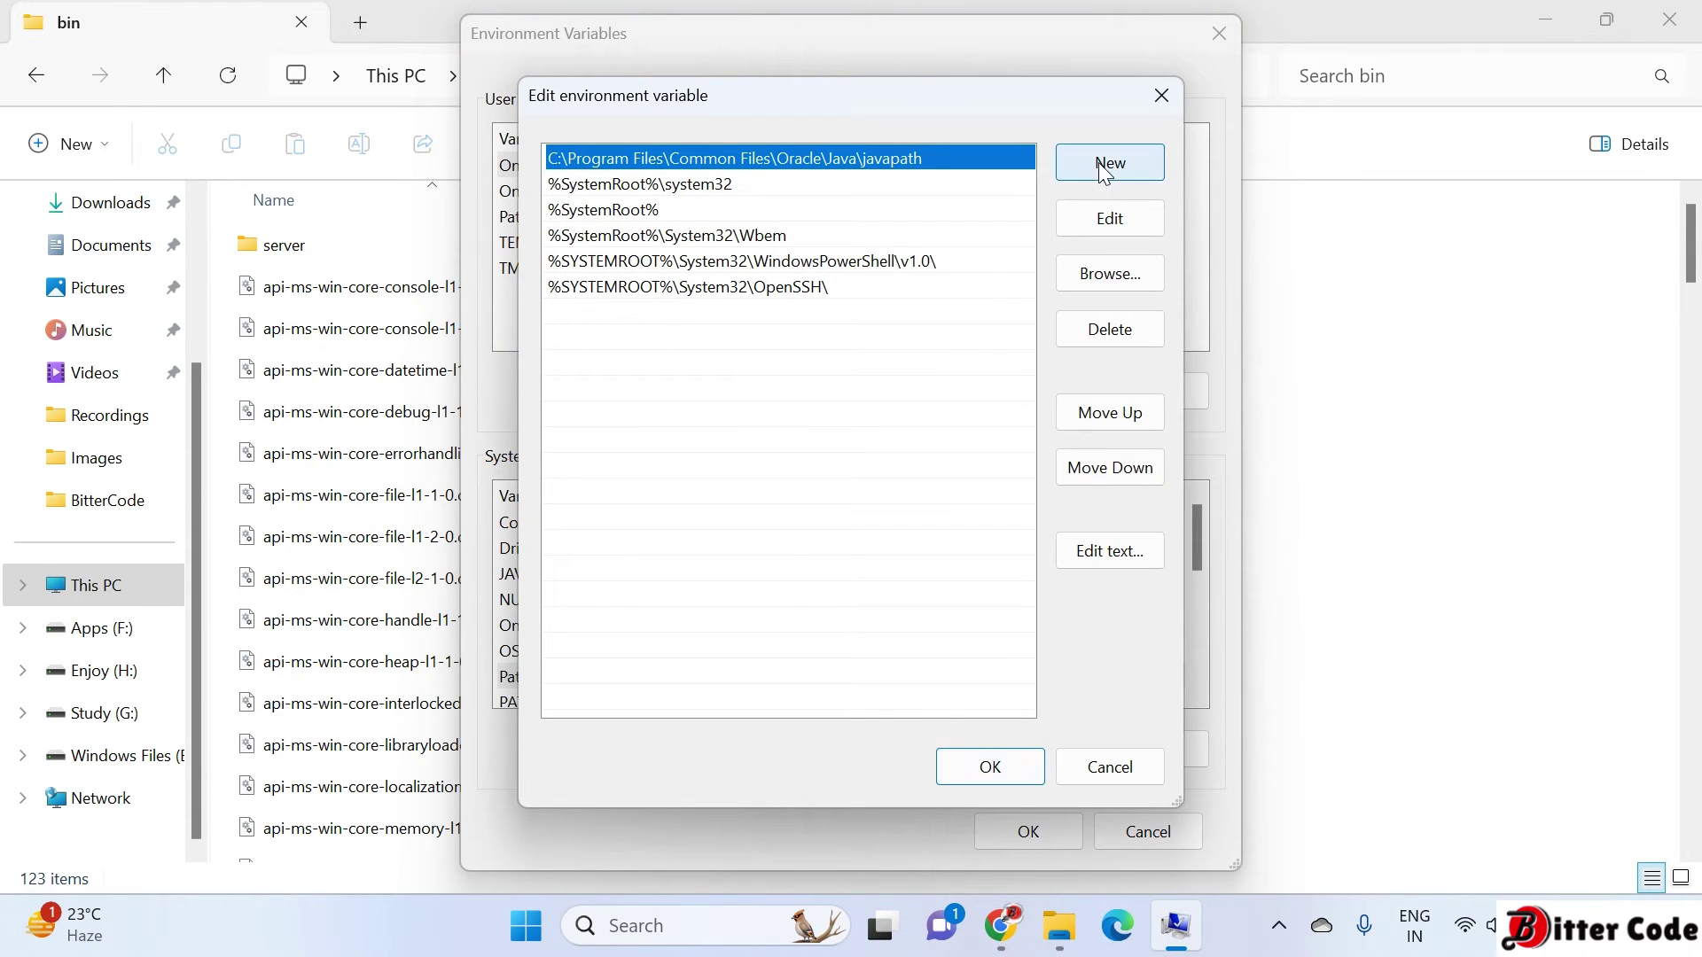
pyautogui.click(1127, 170)
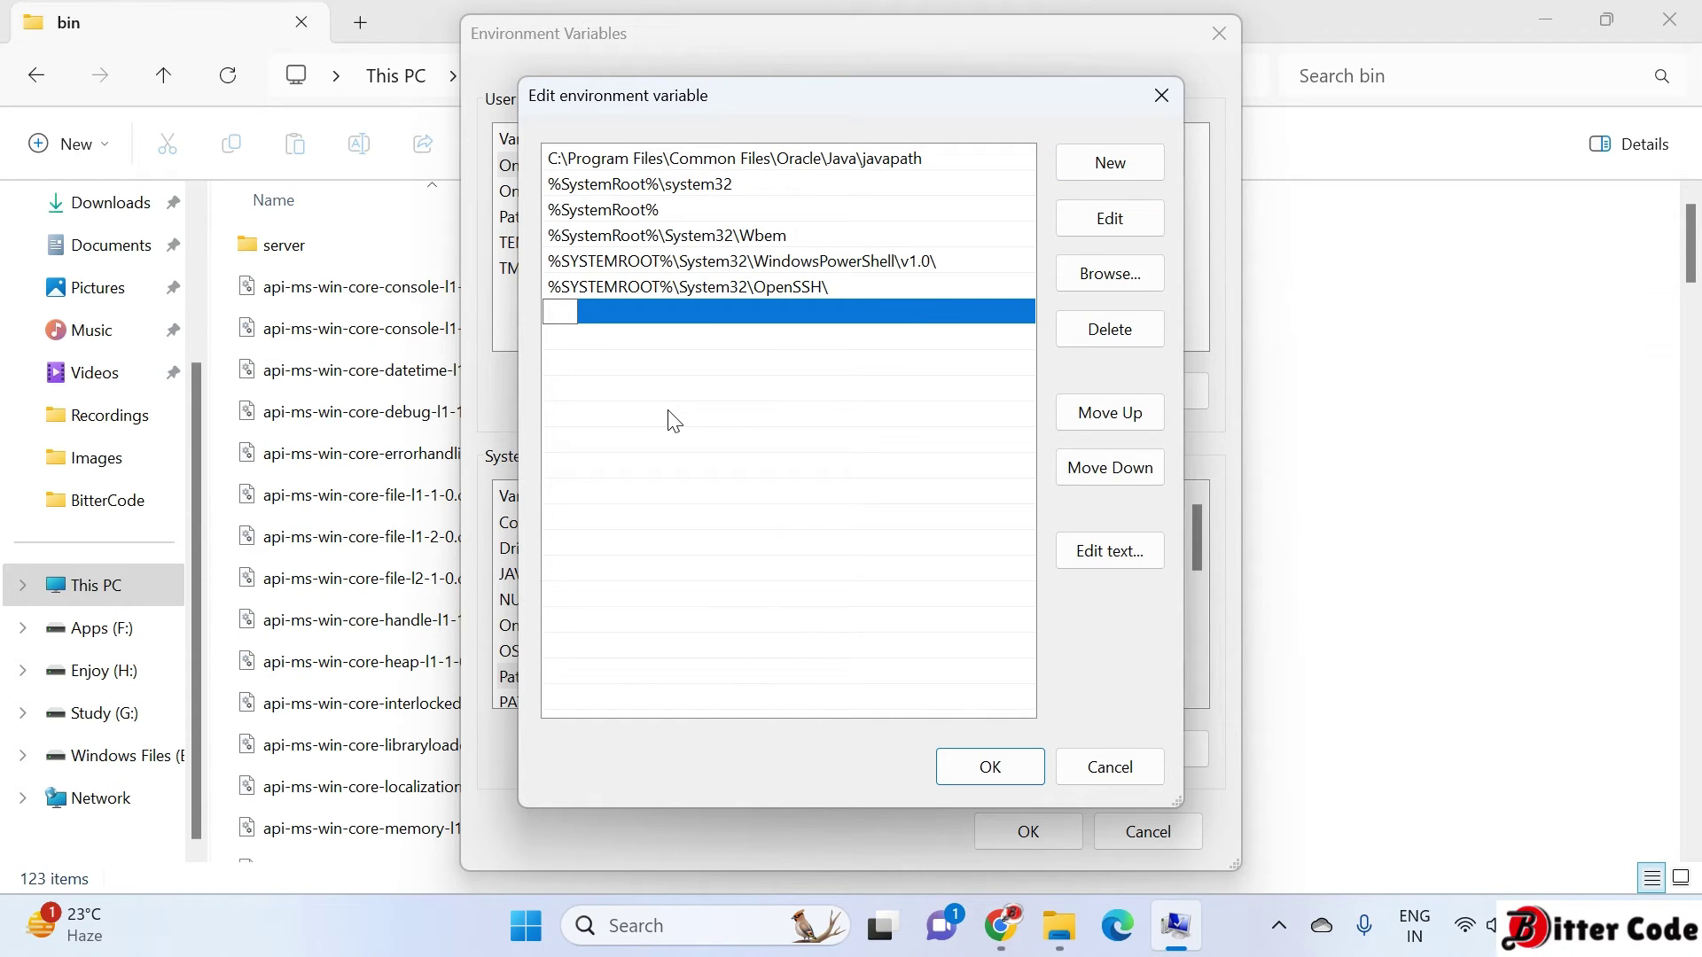
pyautogui.write('%JAVA_HOME')
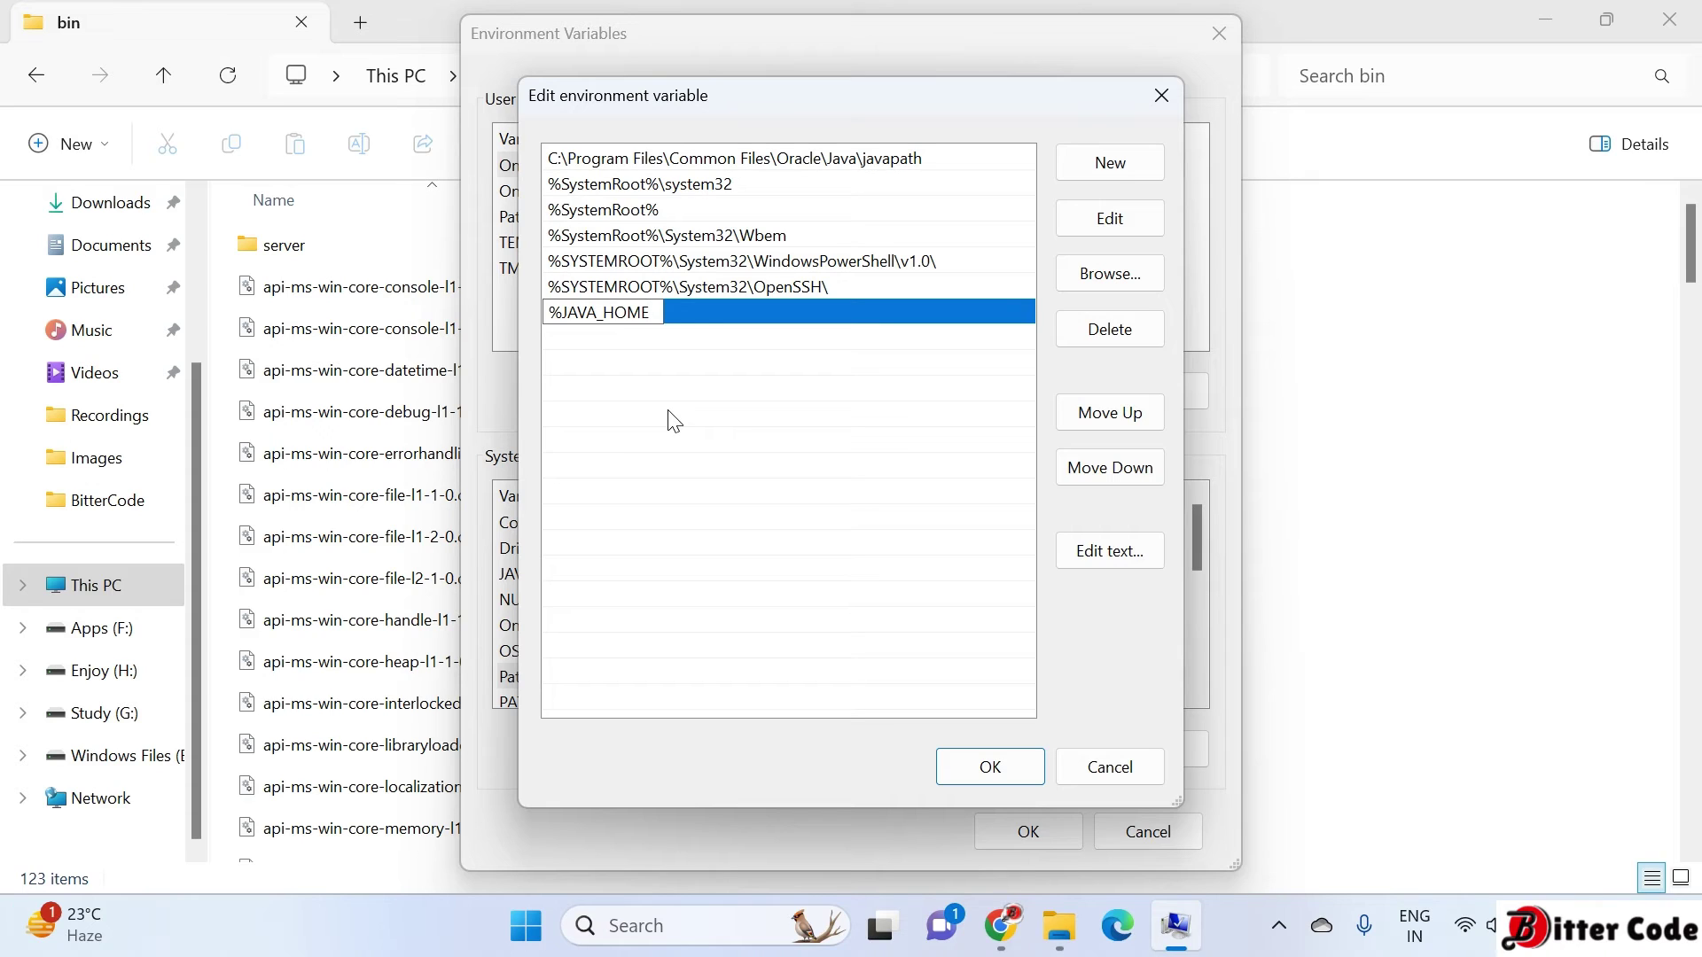
pyautogui.write('%\\bin')
pyautogui.moveTo(652, 312); pyautogui.dragTo(568, 313)
pyautogui.moveTo(691, 313); pyautogui.dragTo(544, 319)
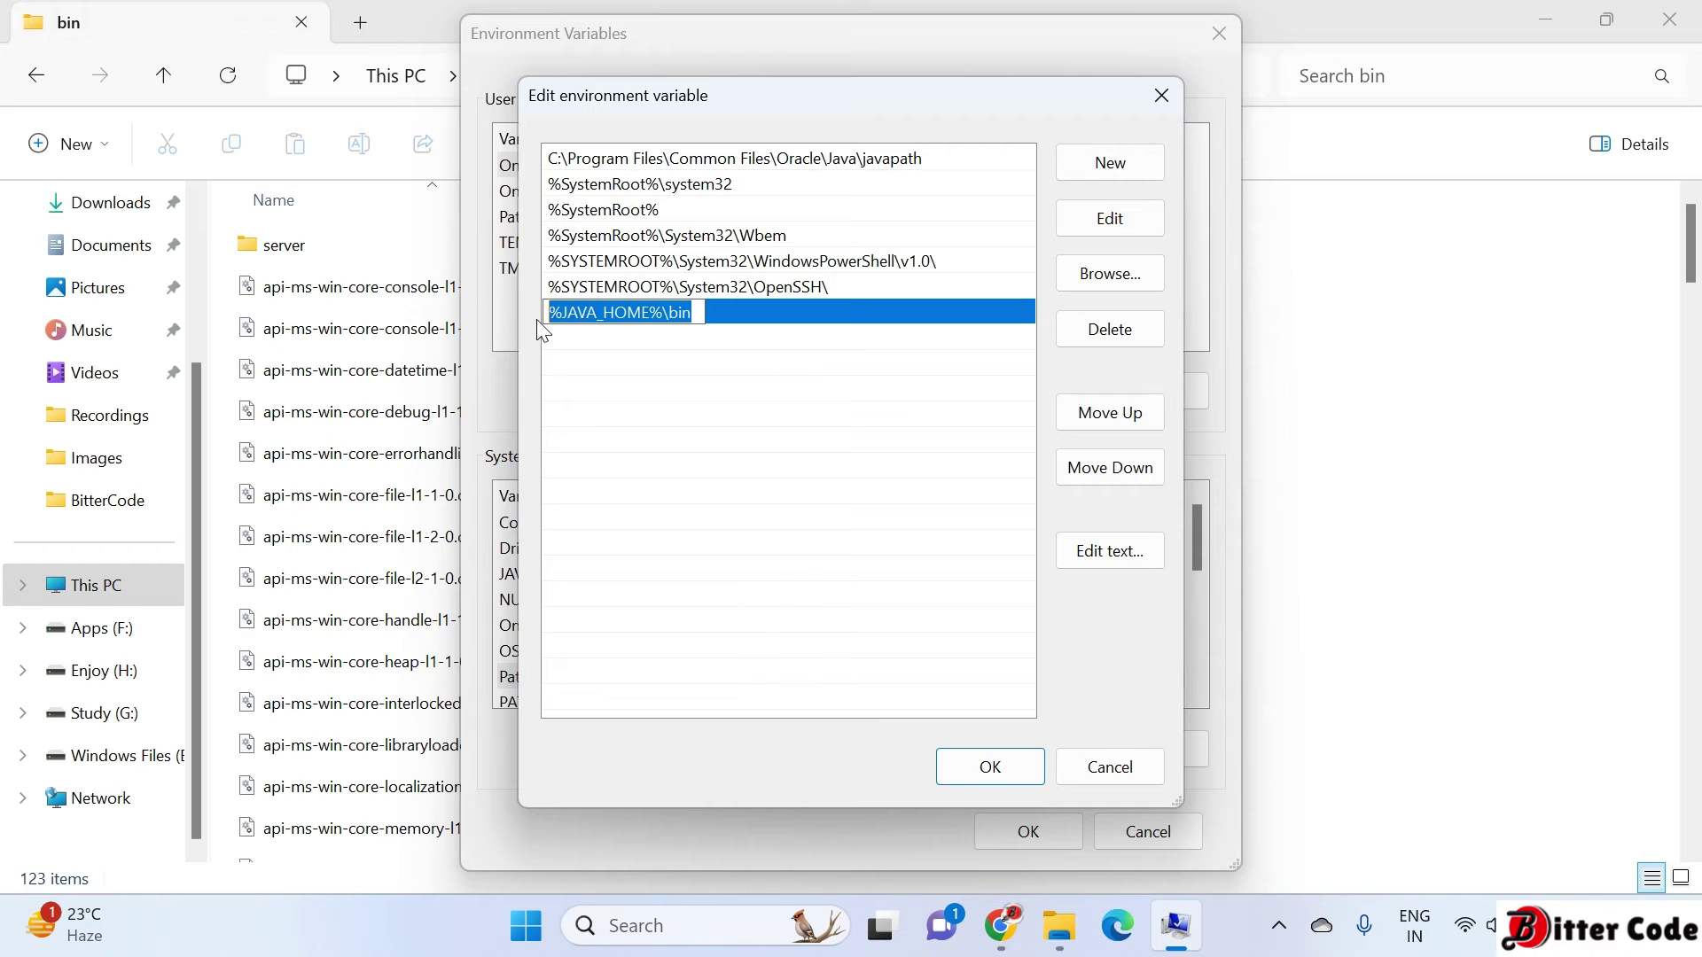
pyautogui.click(700, 314)
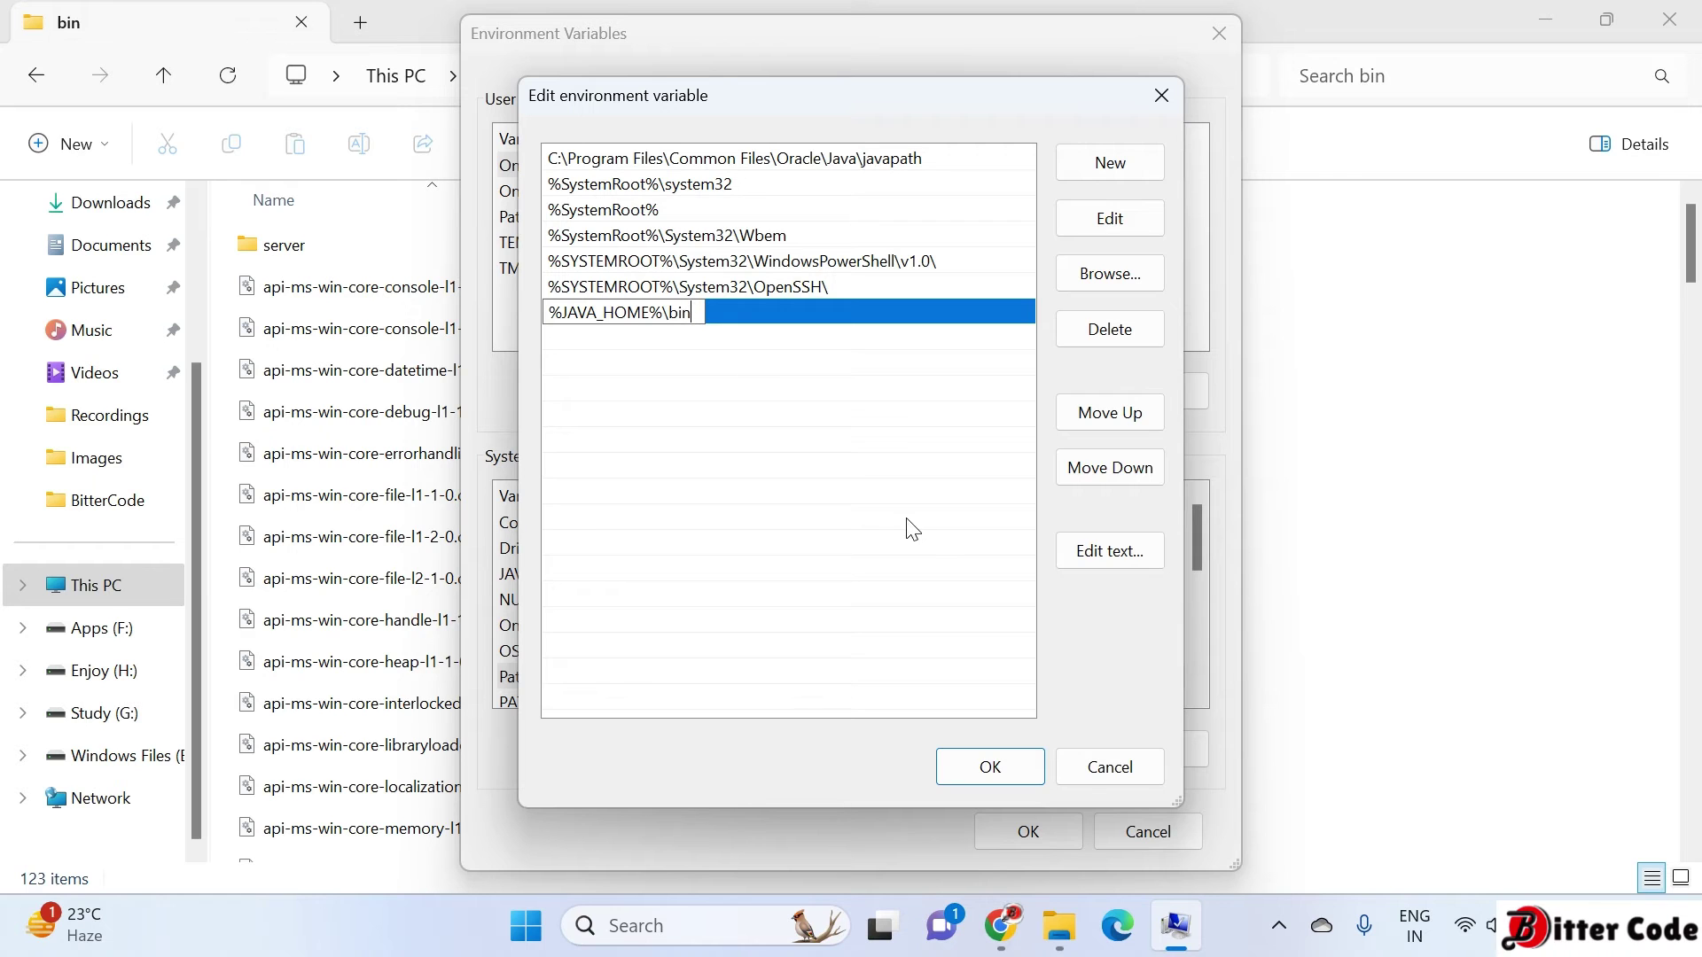
pyautogui.click(1008, 768)
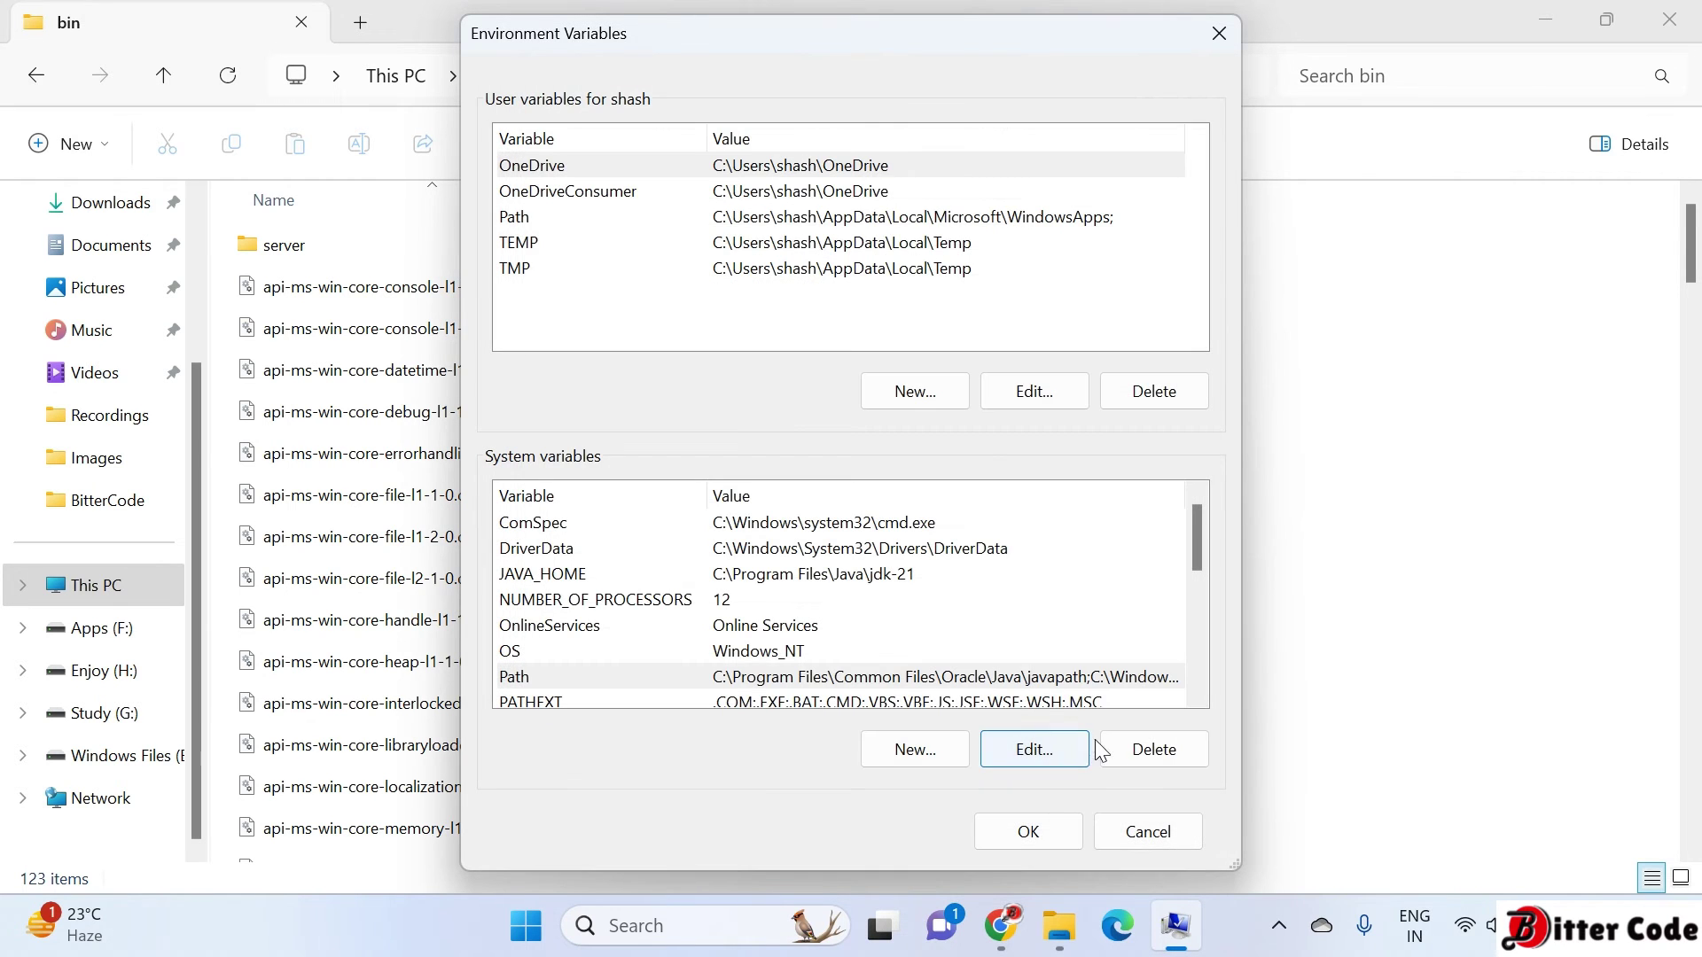
# Step: Save the environment variable changes, closing System Properties and the File Explorer window
pyautogui.click(1031, 824)
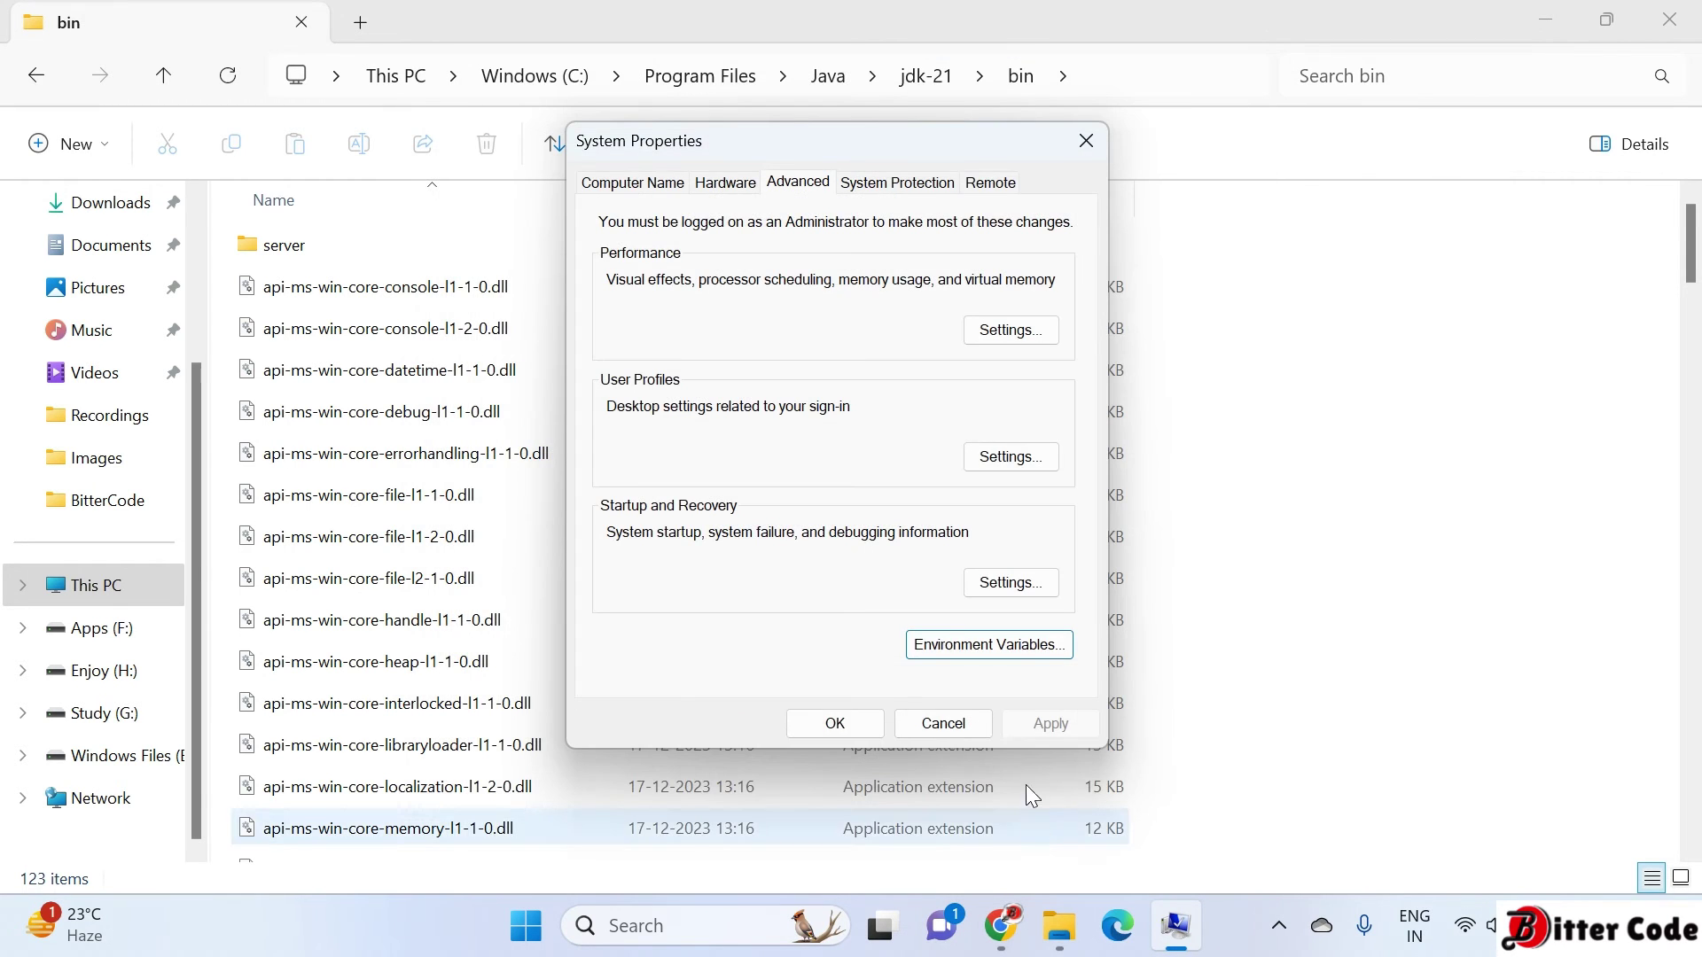
pyautogui.click(849, 721)
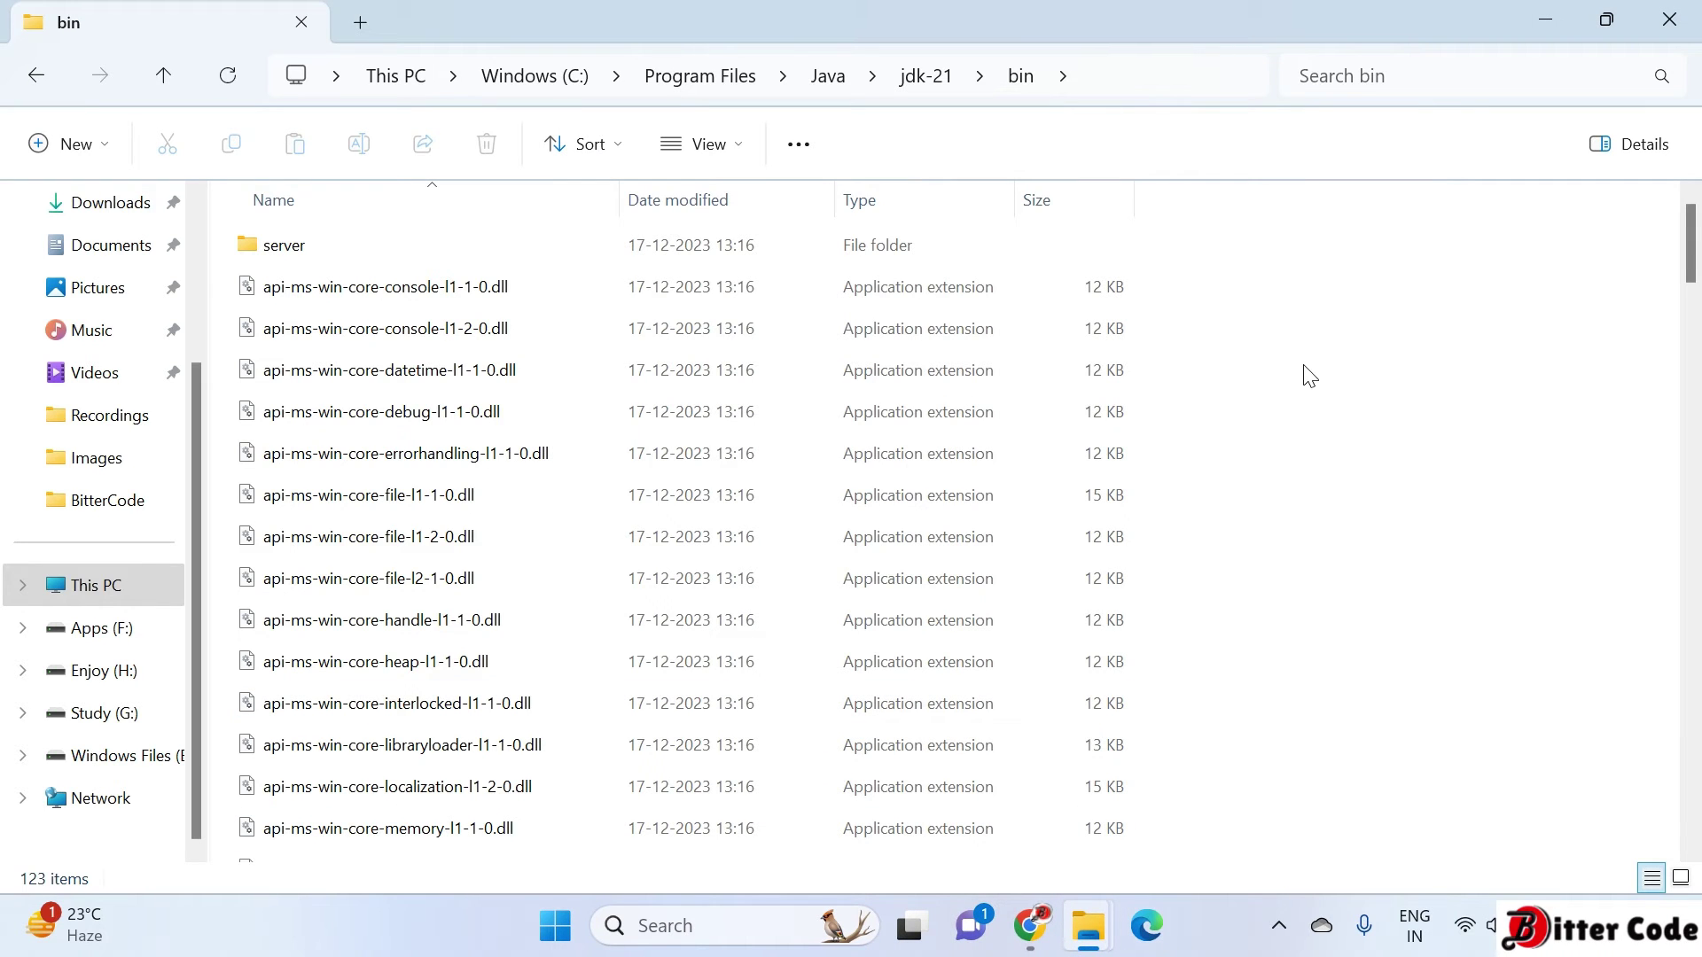
pyautogui.click(1679, 13)
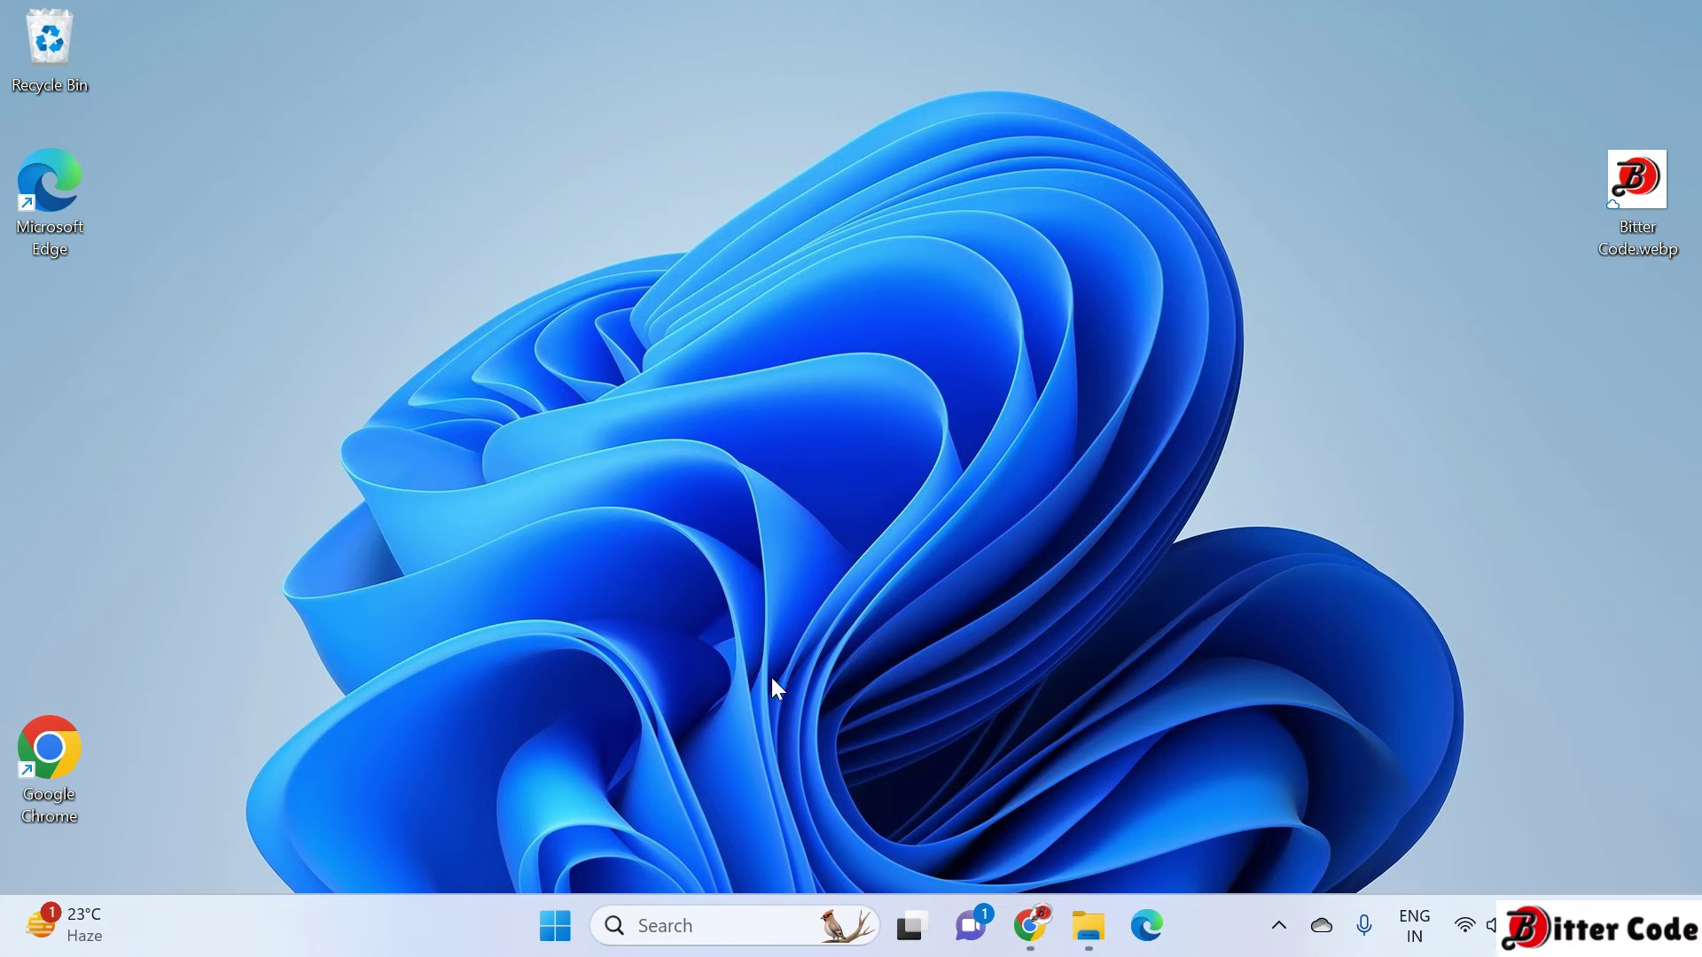
# Step: Open Command Prompt, run java --version and highlight the version output to check the Java installation
pyautogui.click(695, 925)
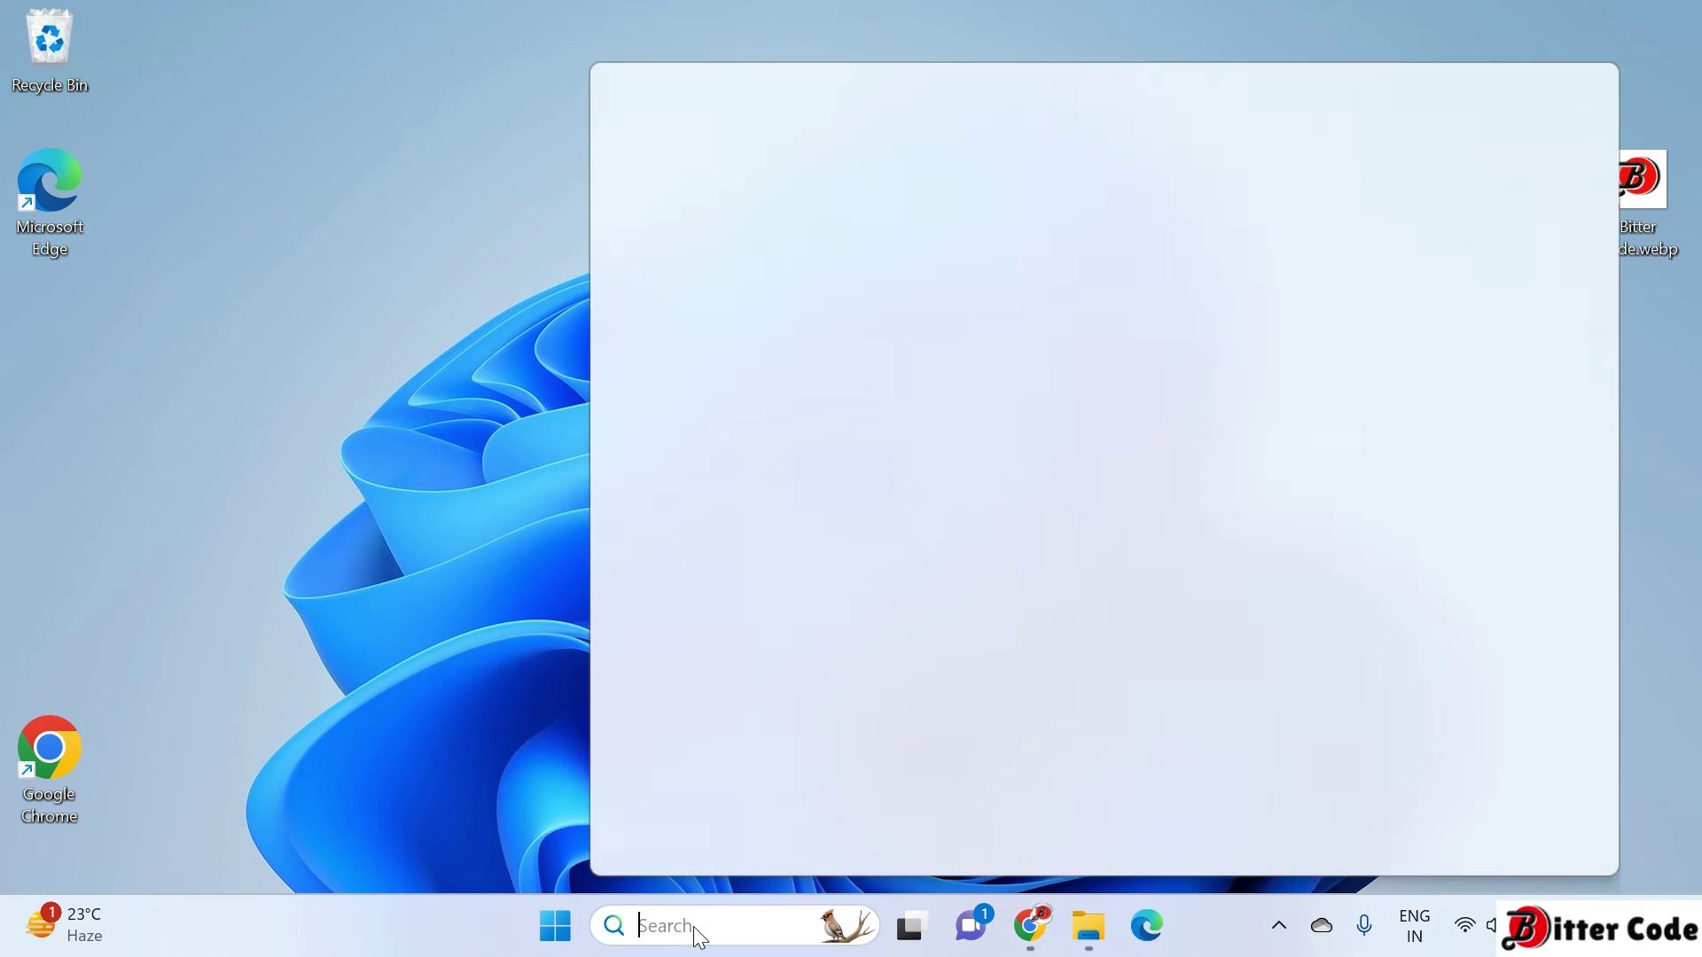
pyautogui.write('cmd')
pyautogui.press('Return')
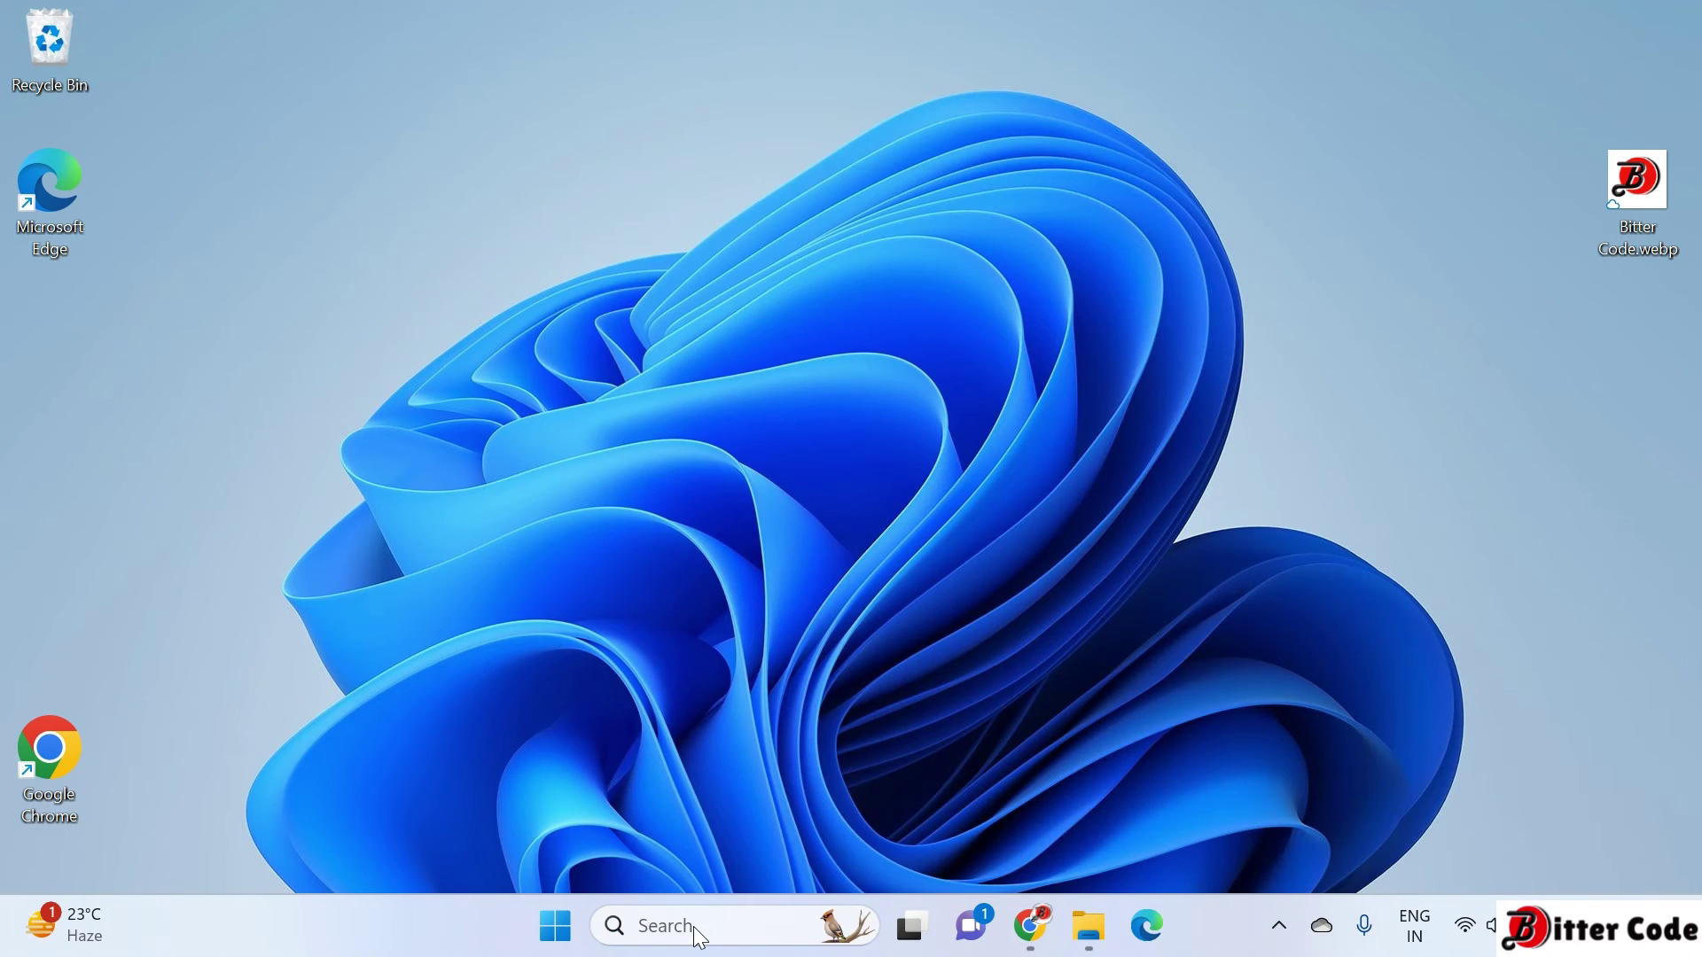
pyautogui.write('java ')
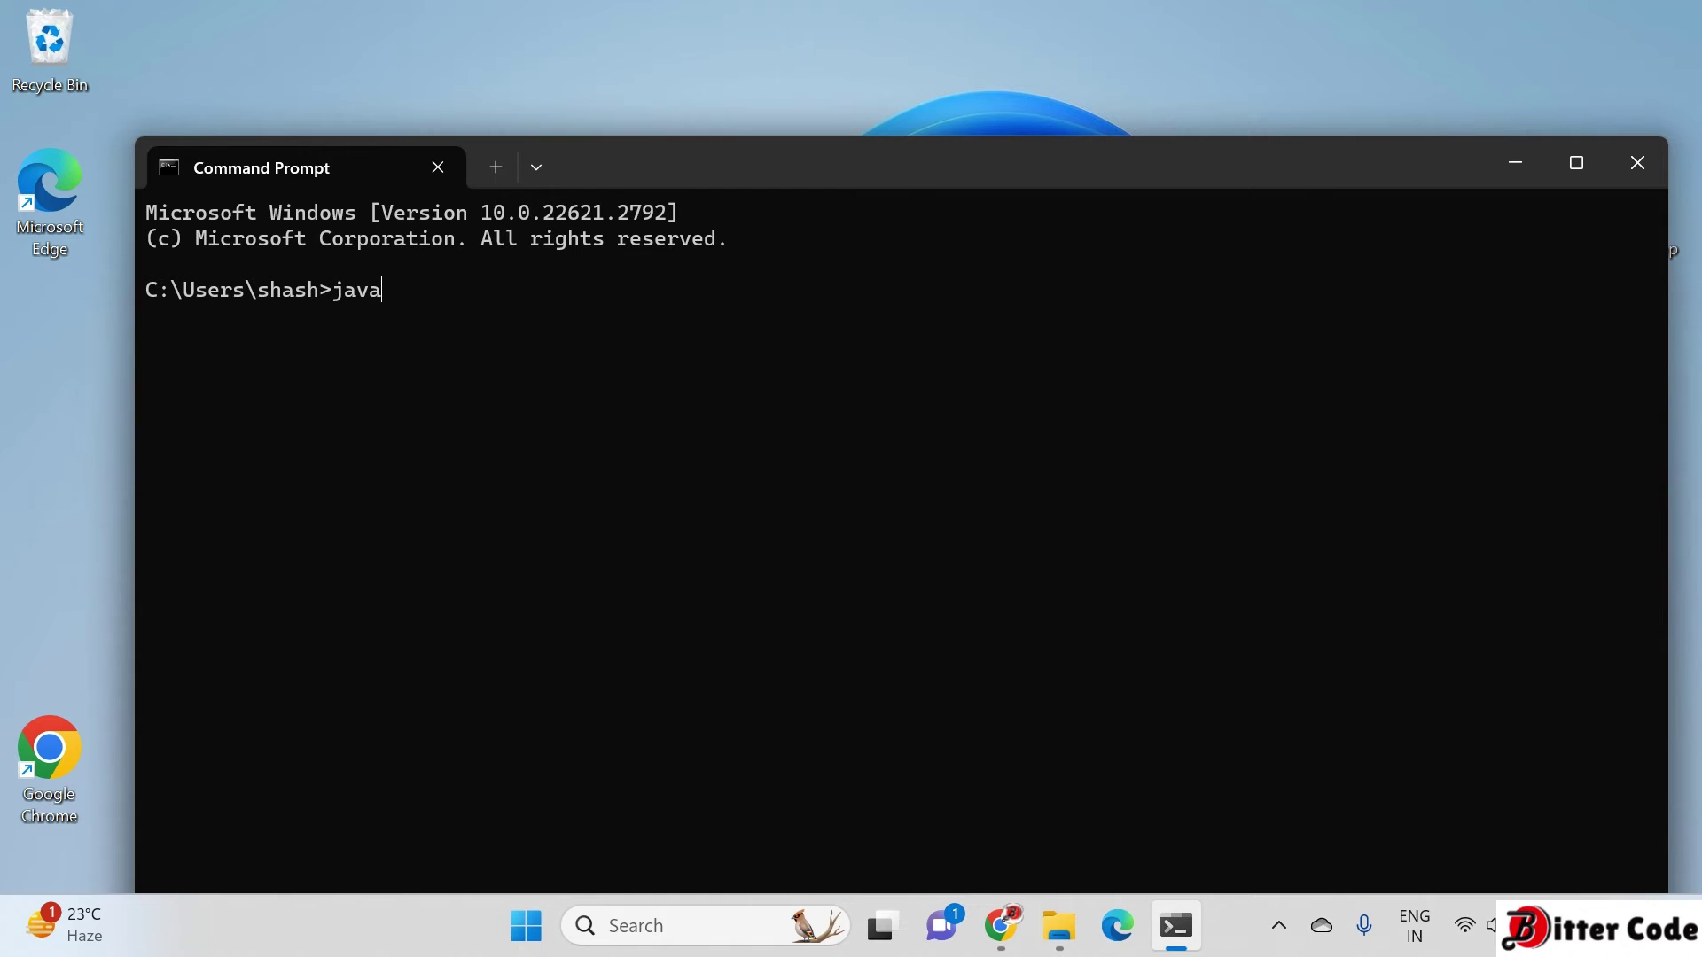
pyautogui.write('--version')
pyautogui.press('Return')
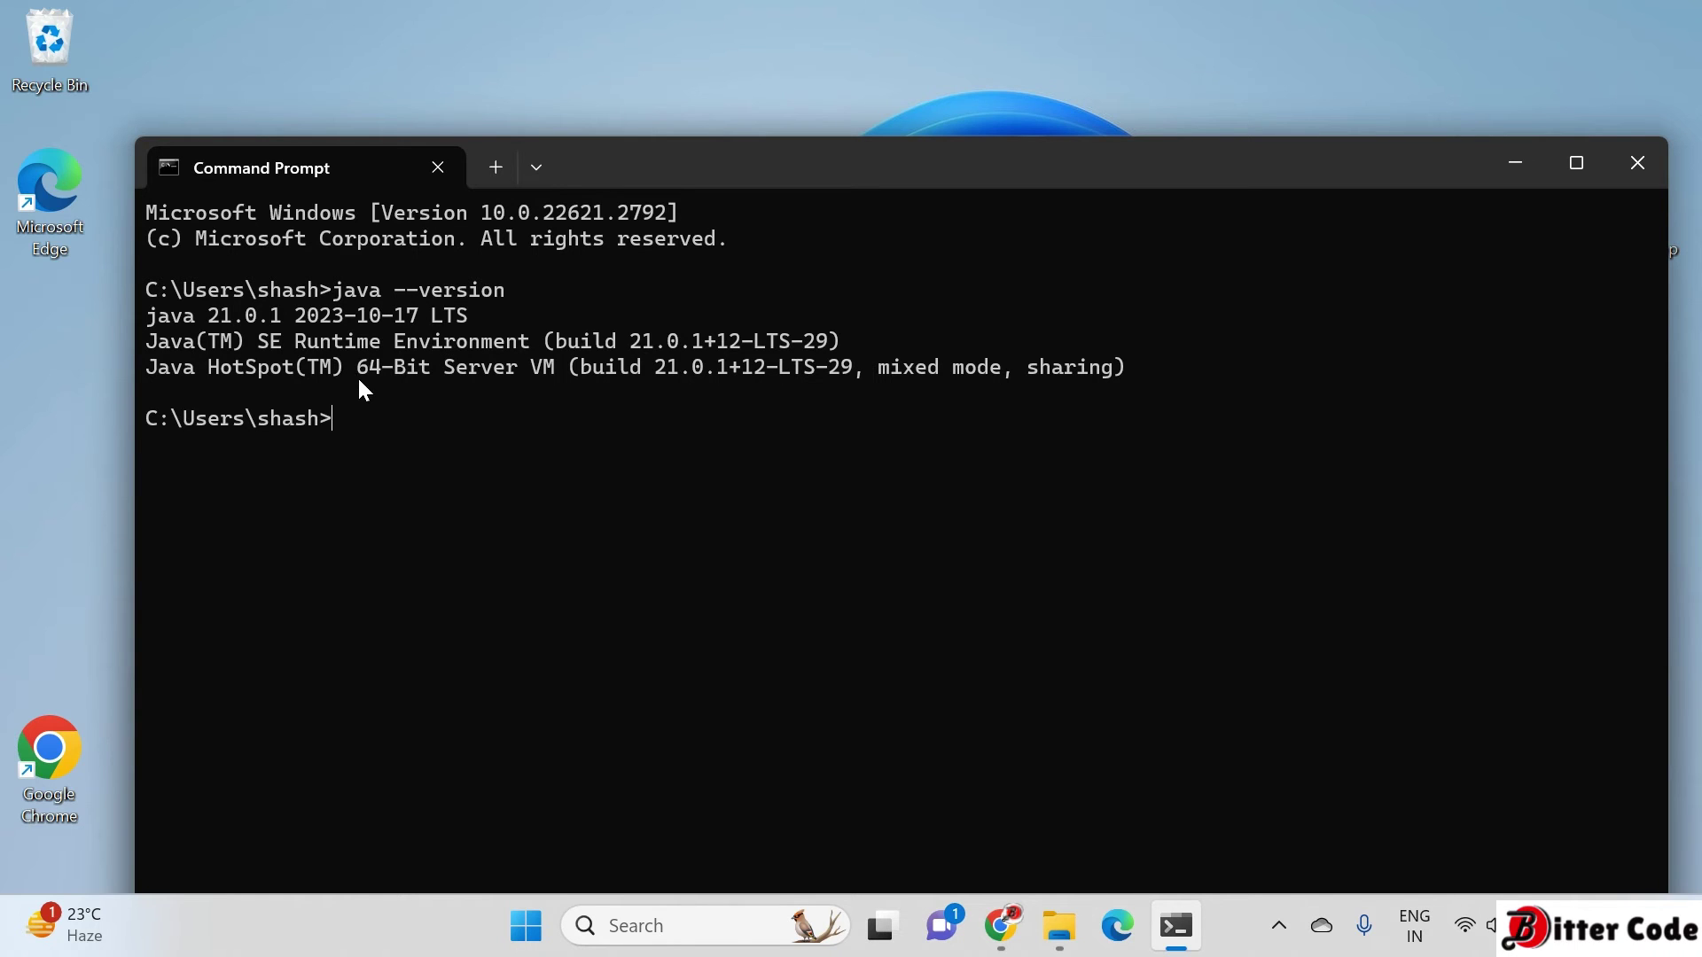
pyautogui.moveTo(364, 368); pyautogui.dragTo(127, 317)
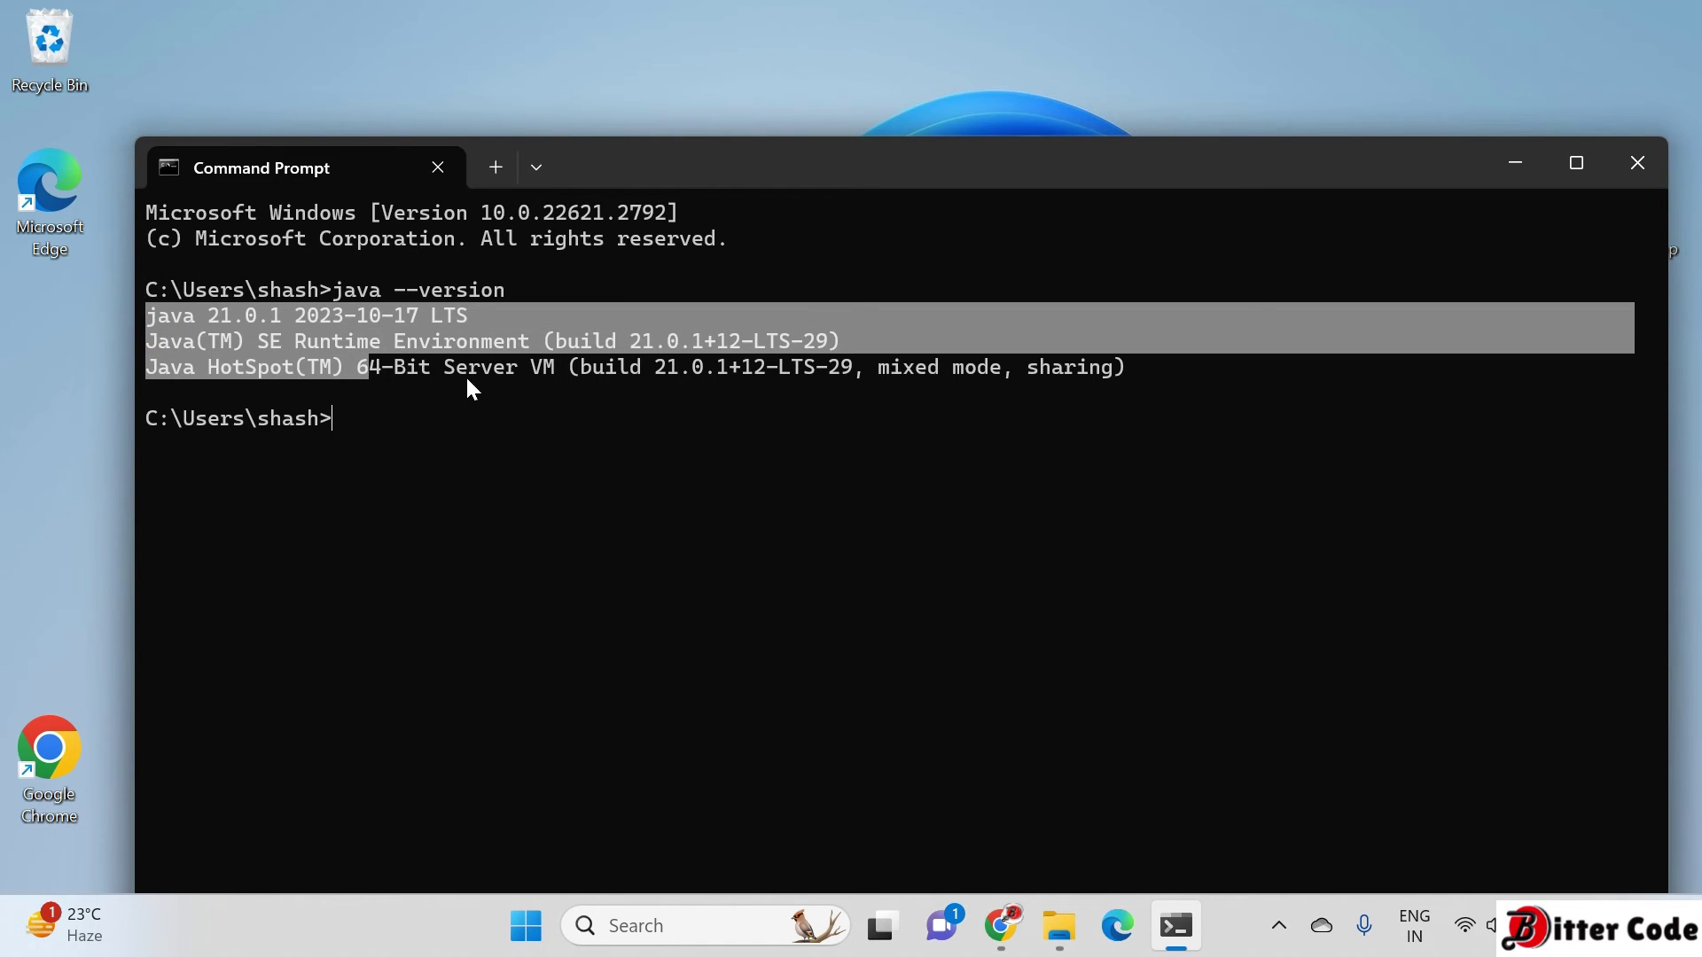
pyautogui.moveTo(493, 390); pyautogui.dragTo(137, 314)
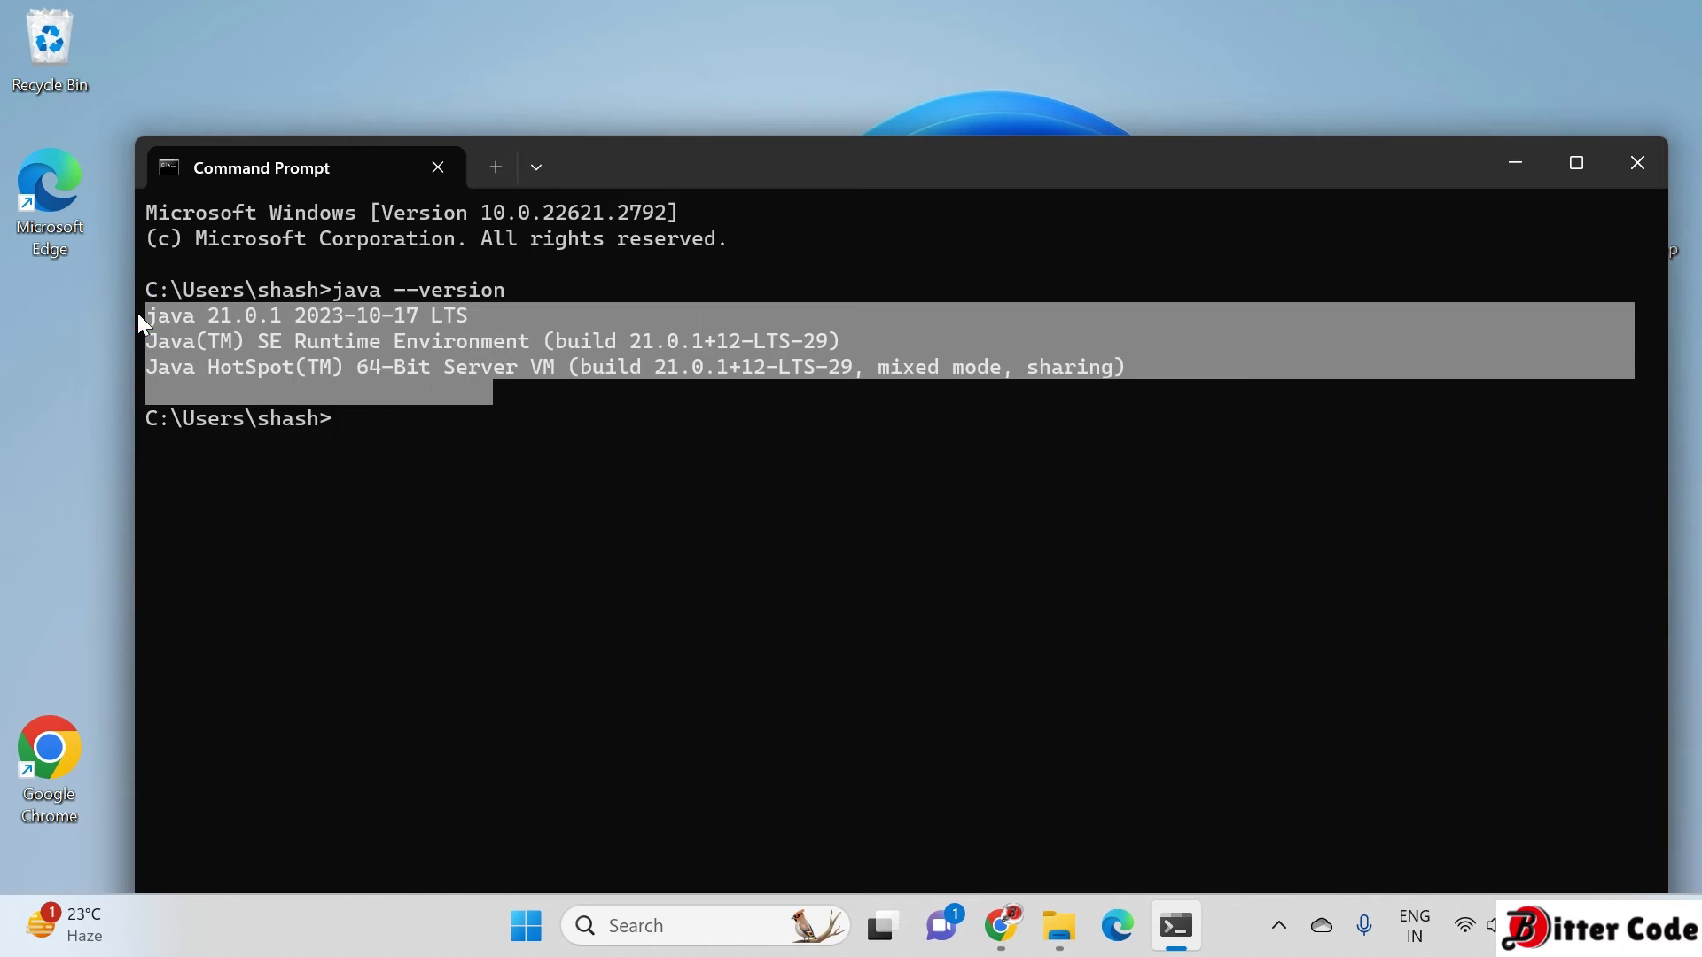
pyautogui.click(457, 433)
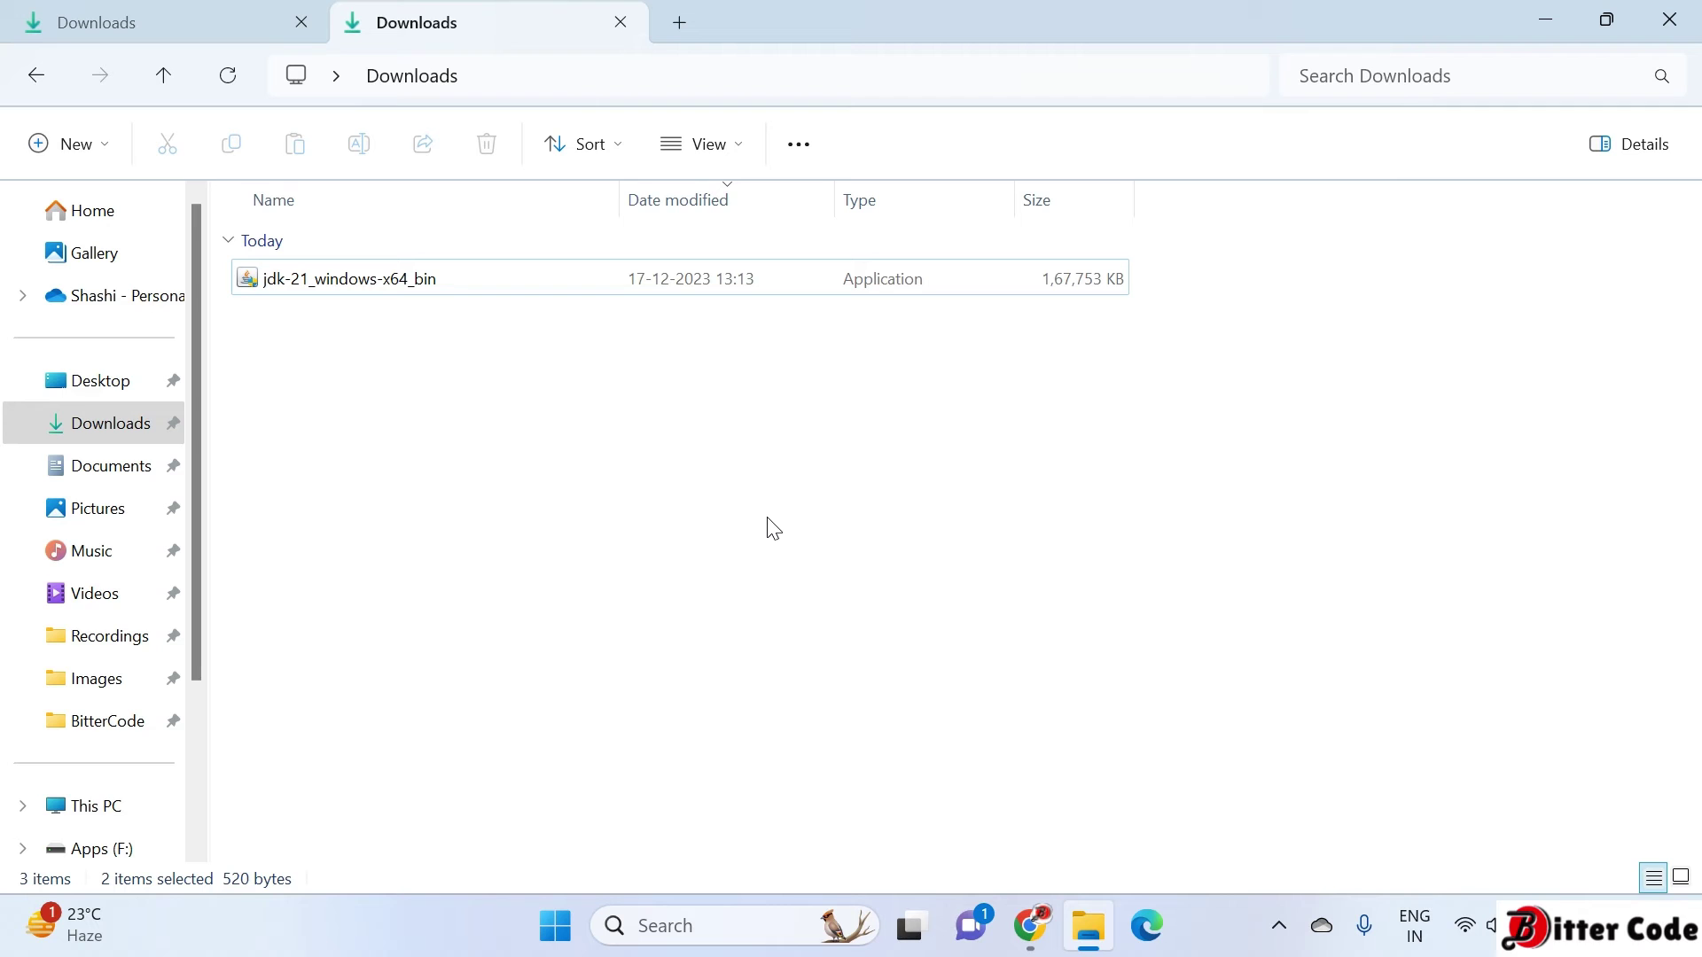
# Step: Open Notepad and write an empty public class named Test, leaving blank lines between its braces
pyautogui.click(716, 923)
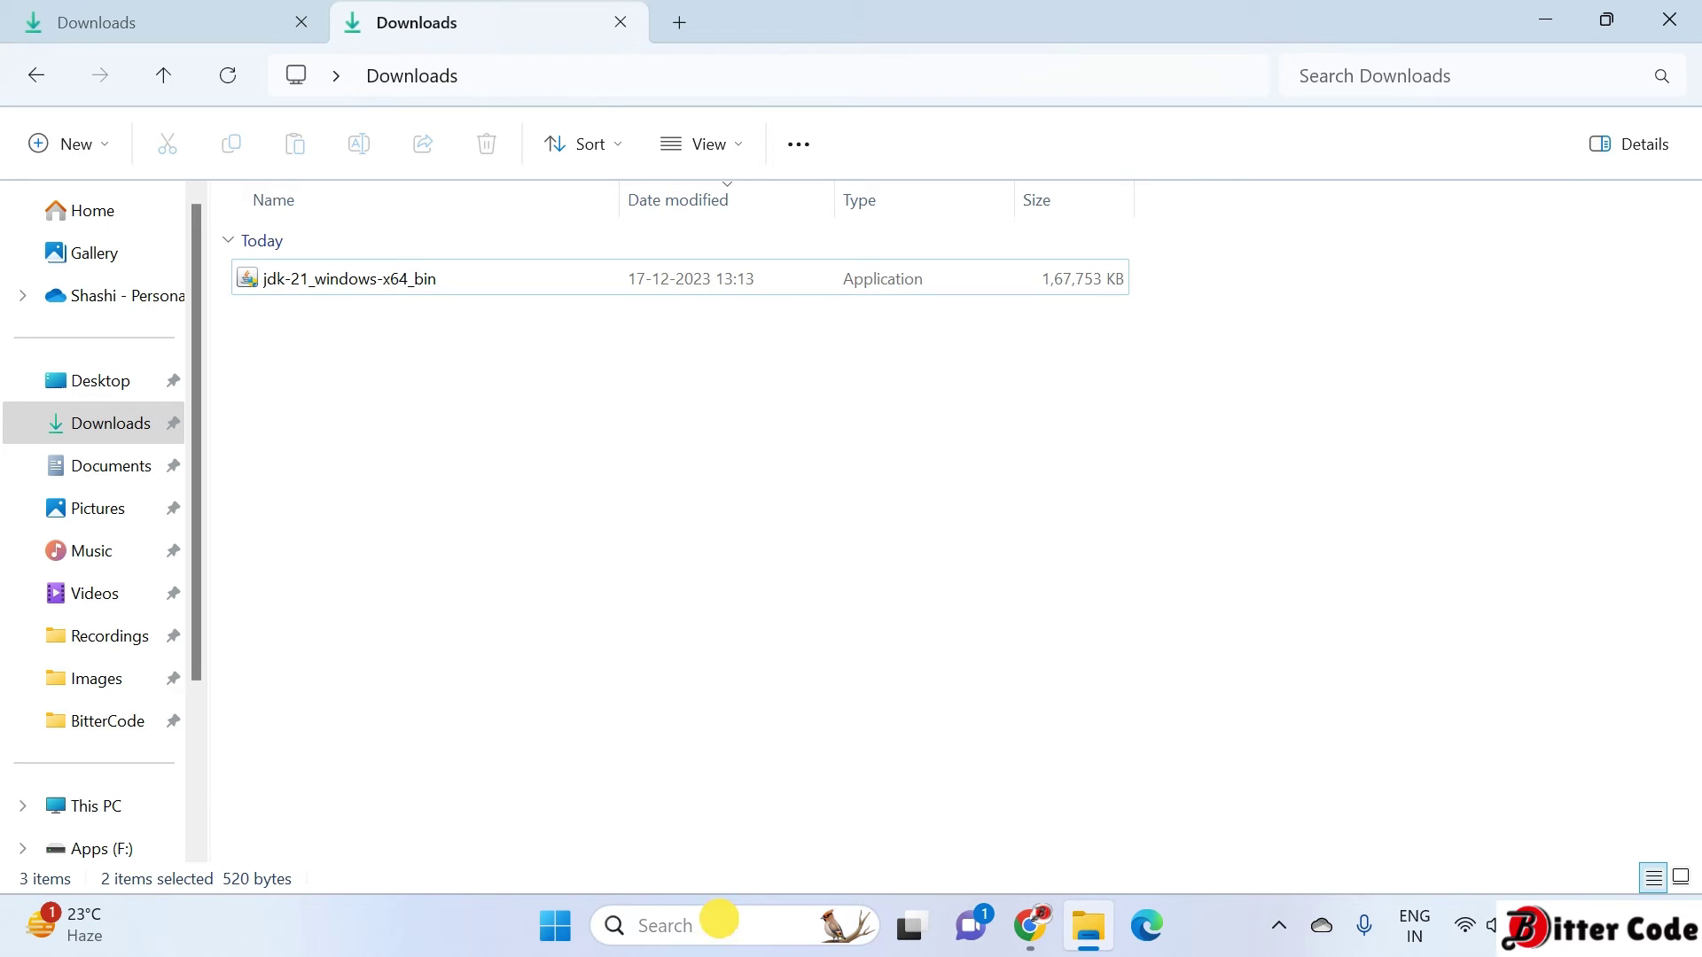
pyautogui.write('notepad')
pyautogui.press('Return')
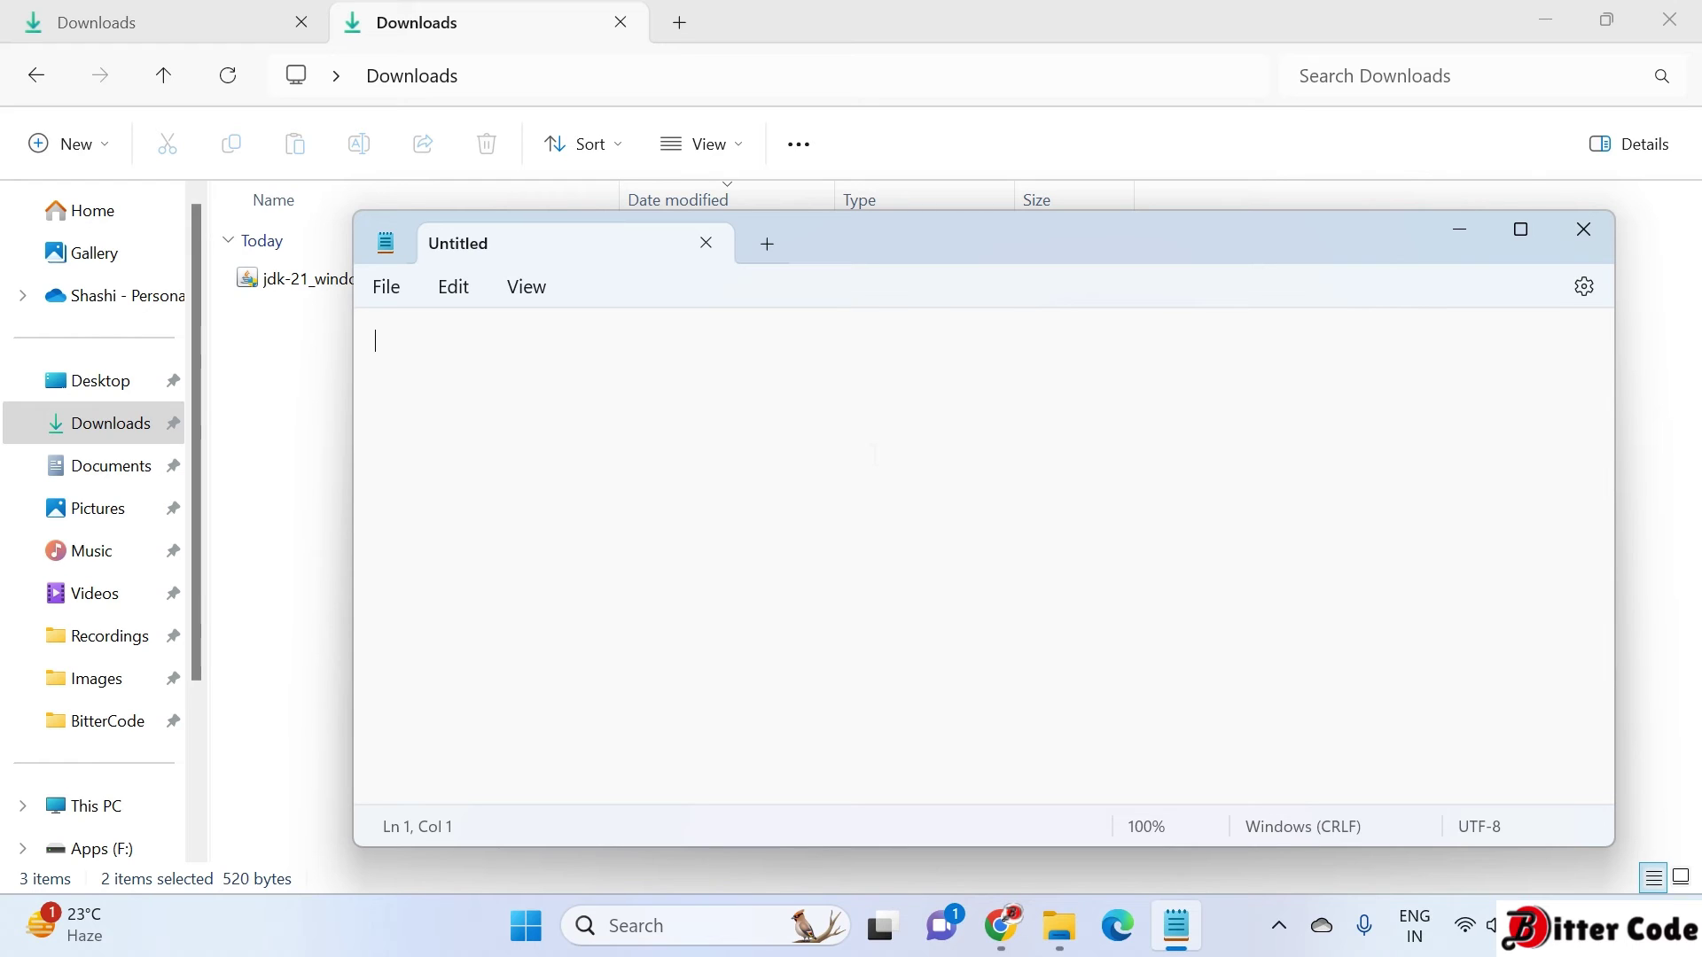
pyautogui.write('public ')
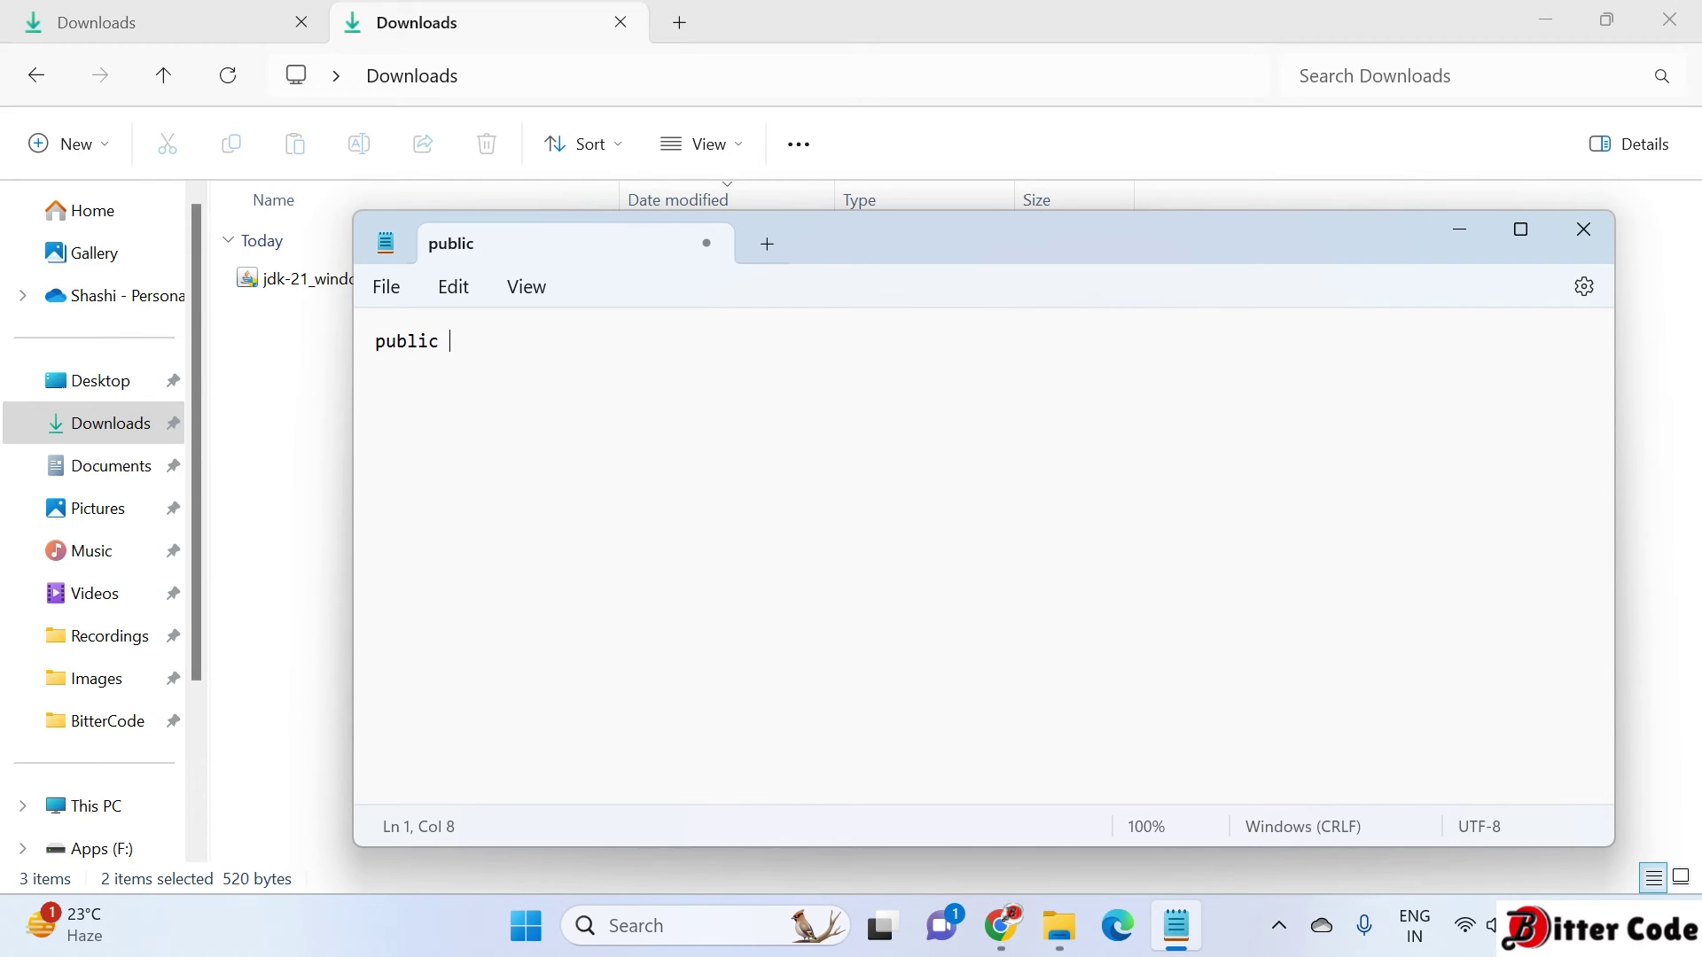
pyautogui.write('class ')
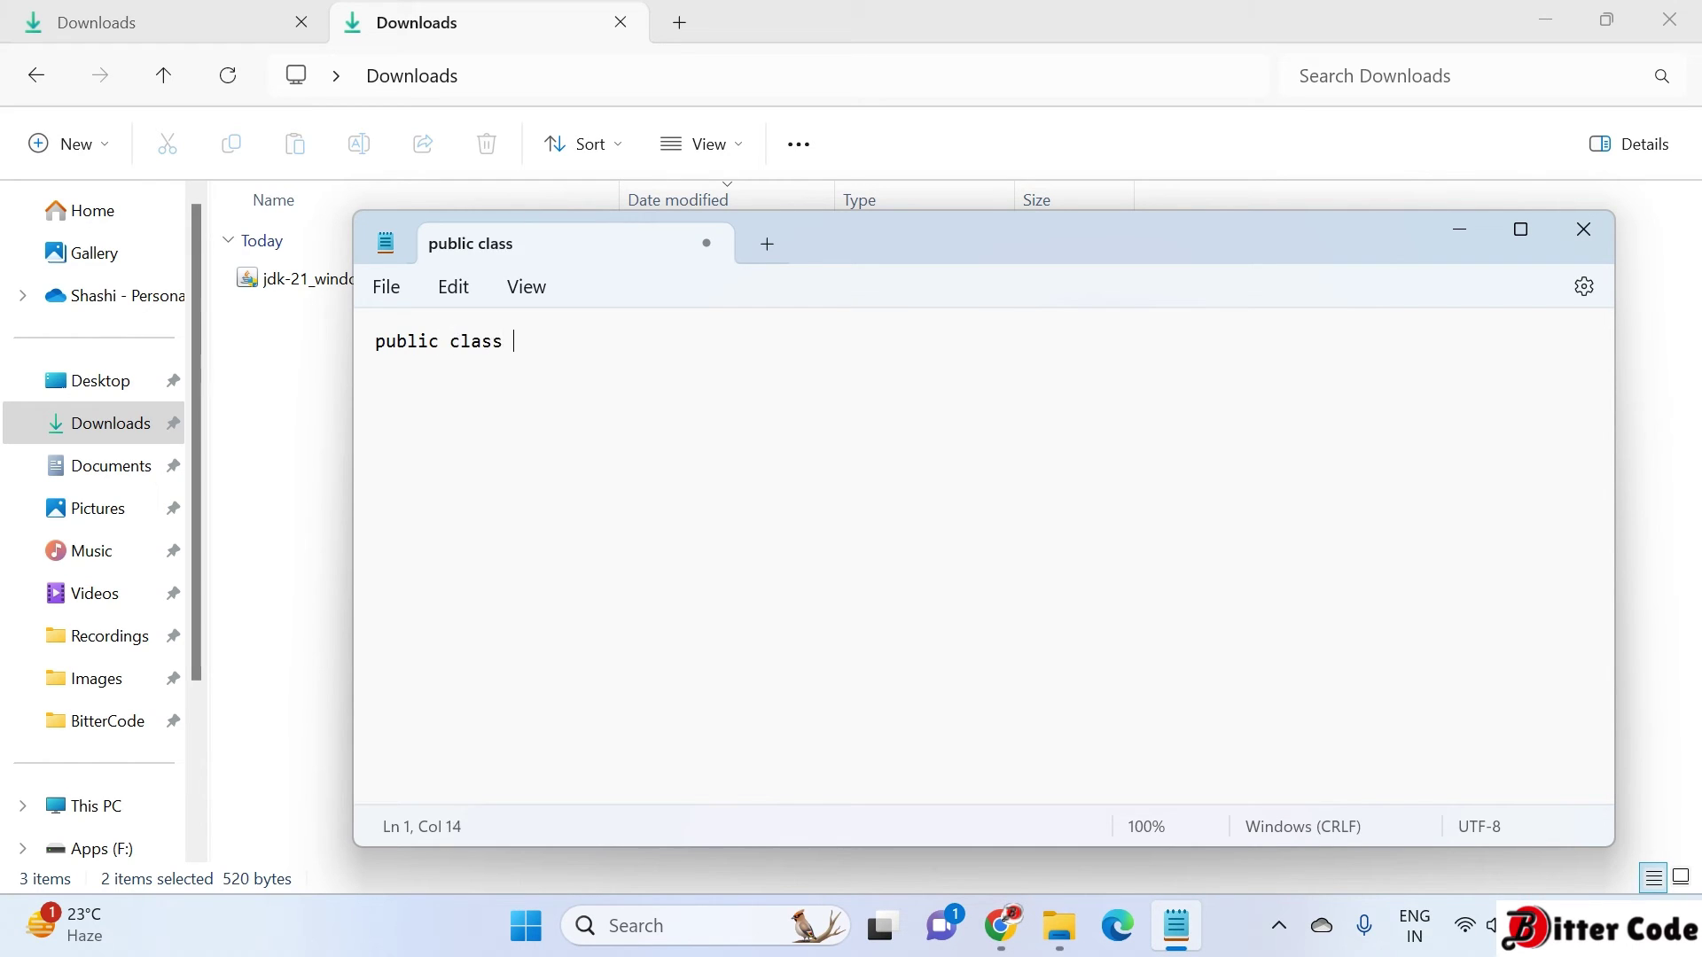
pyautogui.write('Test {  }')
pyautogui.press('Left')
pyautogui.press('Return')
pyautogui.press('Return')
pyautogui.press('Return')
pyautogui.press('Up')
# Step: Add the method public static void main(String args[]) inside the Test class, with its braces on separate lines for the body
pyautogui.write('publ')
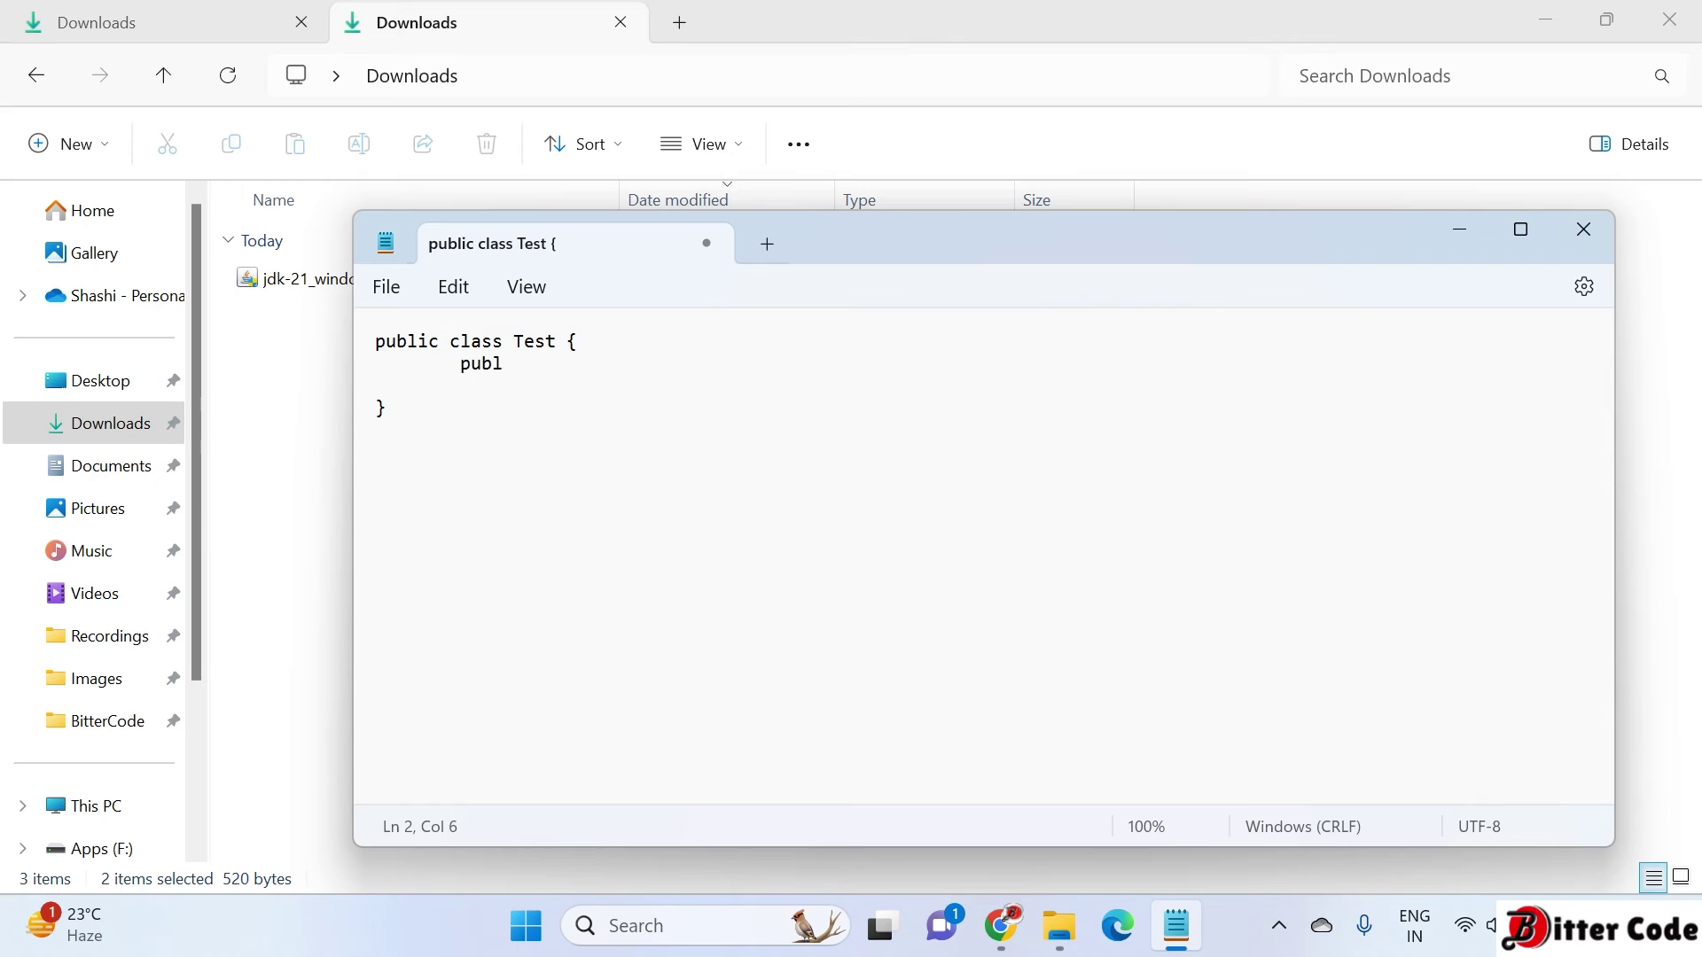
pyautogui.write('ic static void main(S')
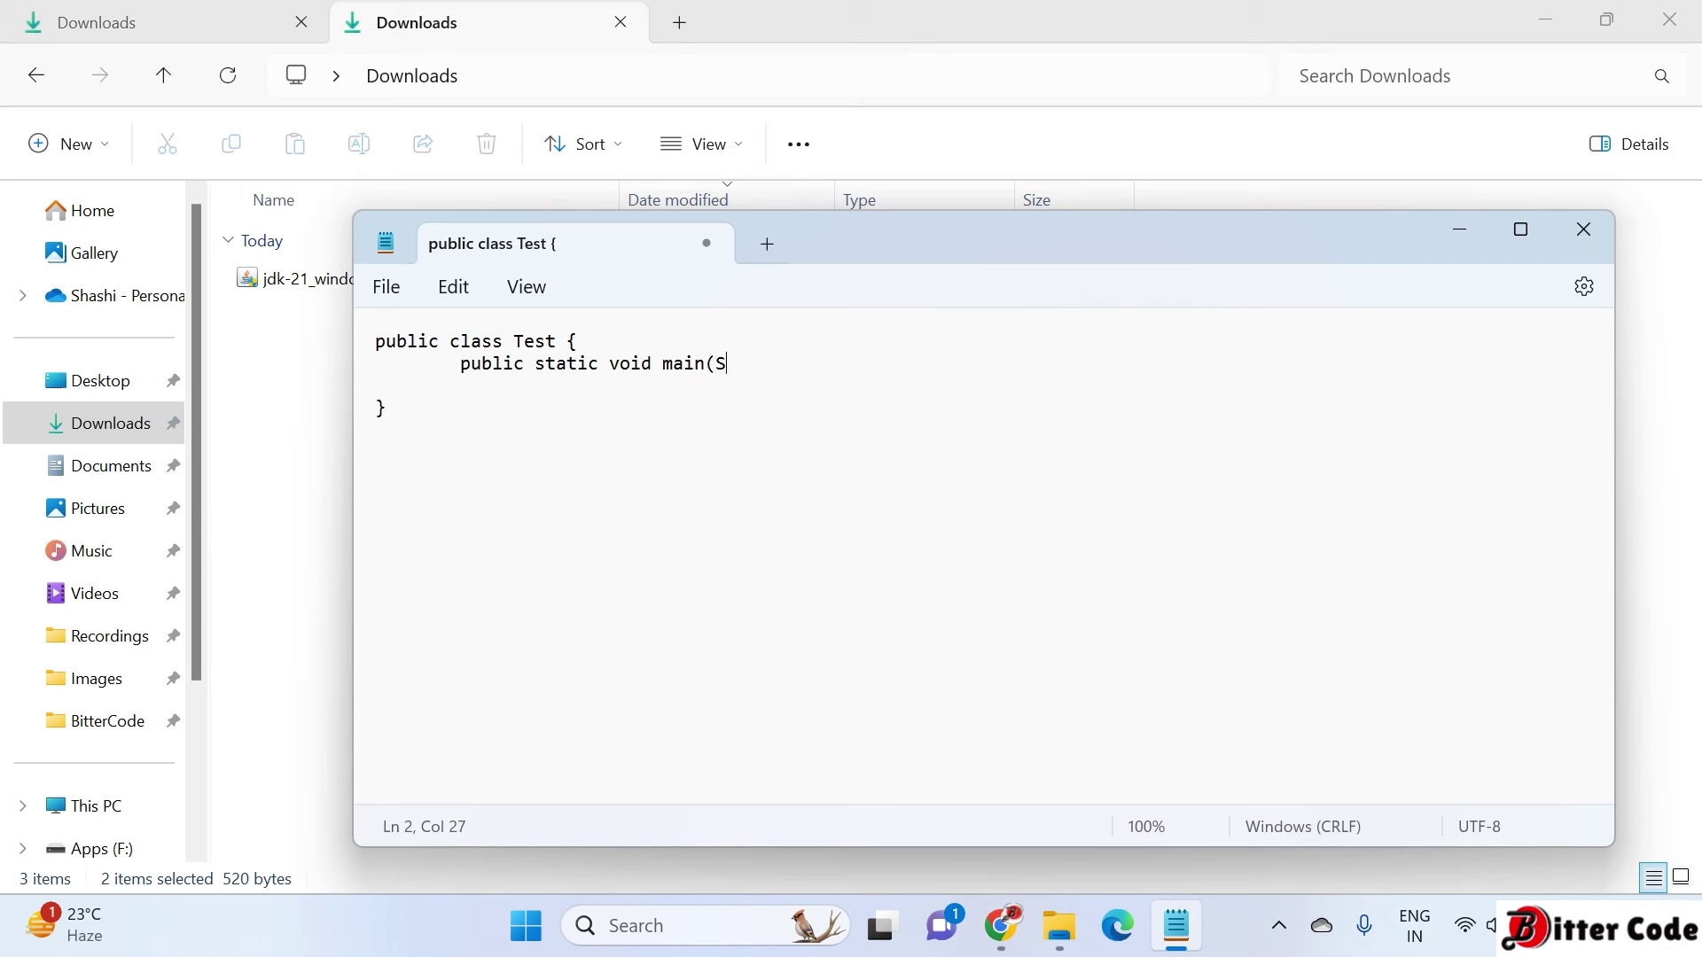
pyautogui.write('tring args[]) {}')
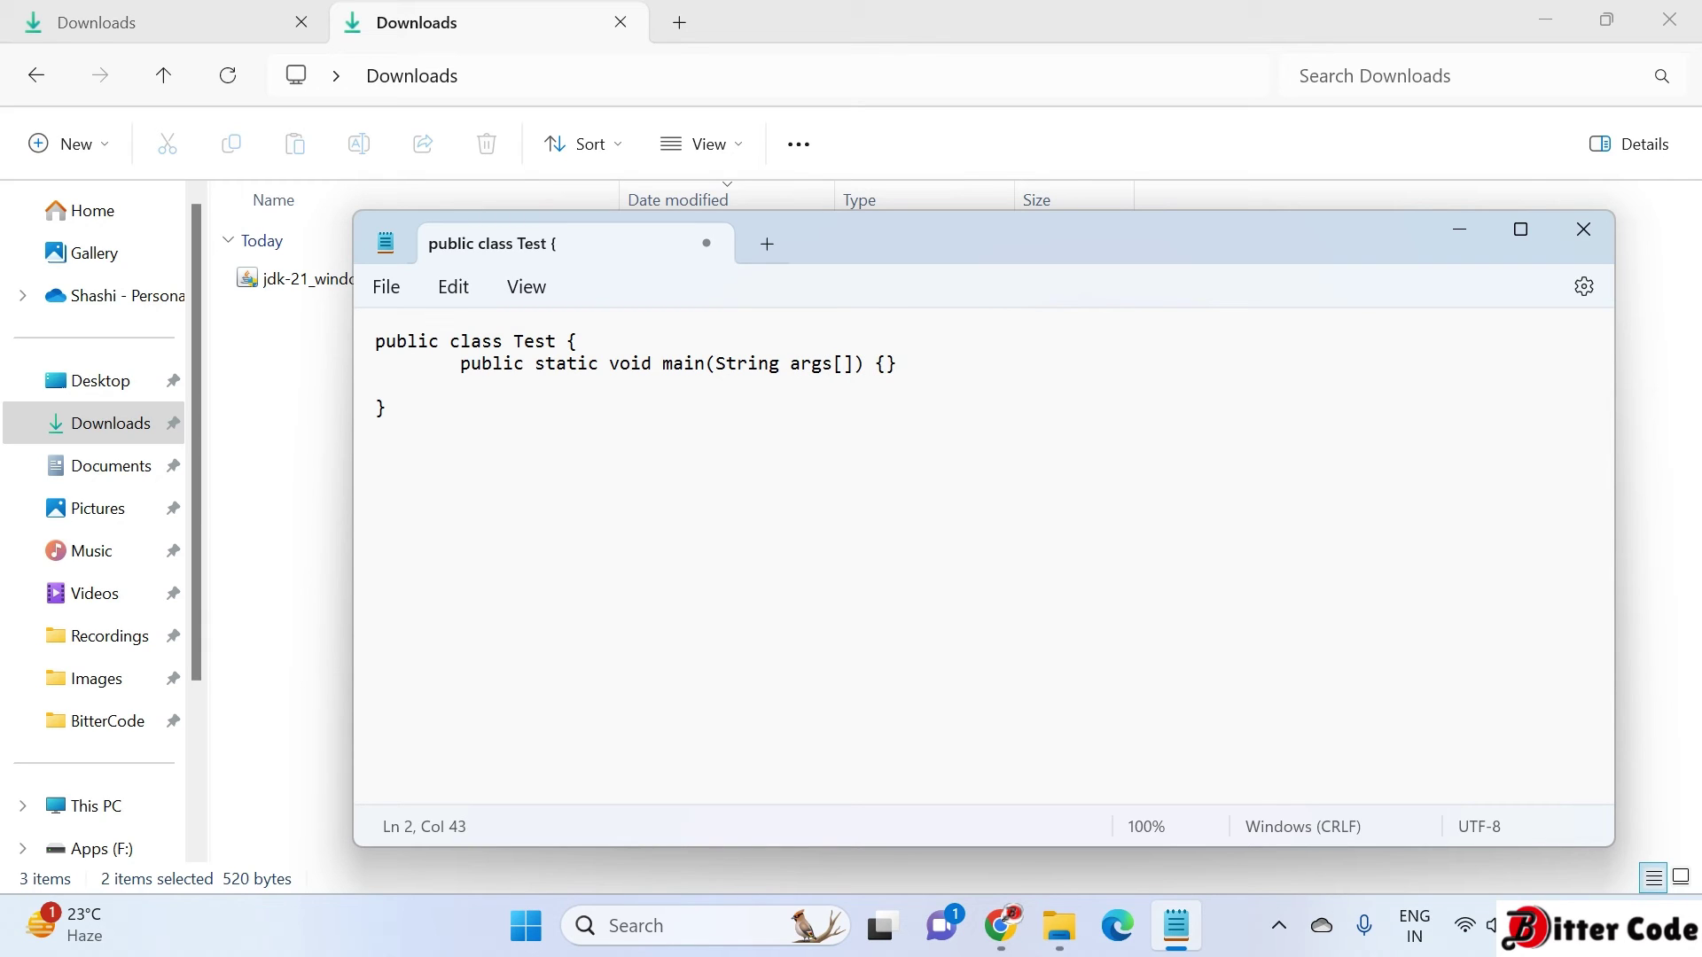
pyautogui.press('Left')
pyautogui.press('Return')
pyautogui.press('Return')
pyautogui.press('Tab')
pyautogui.press('Left')
pyautogui.press('Return')
pyautogui.press('Up')
# Step: Write System.out.println("Hello World!!, From Bitter Code Team!!"); inside main and remove the blank line above it
pyautogui.write('System')
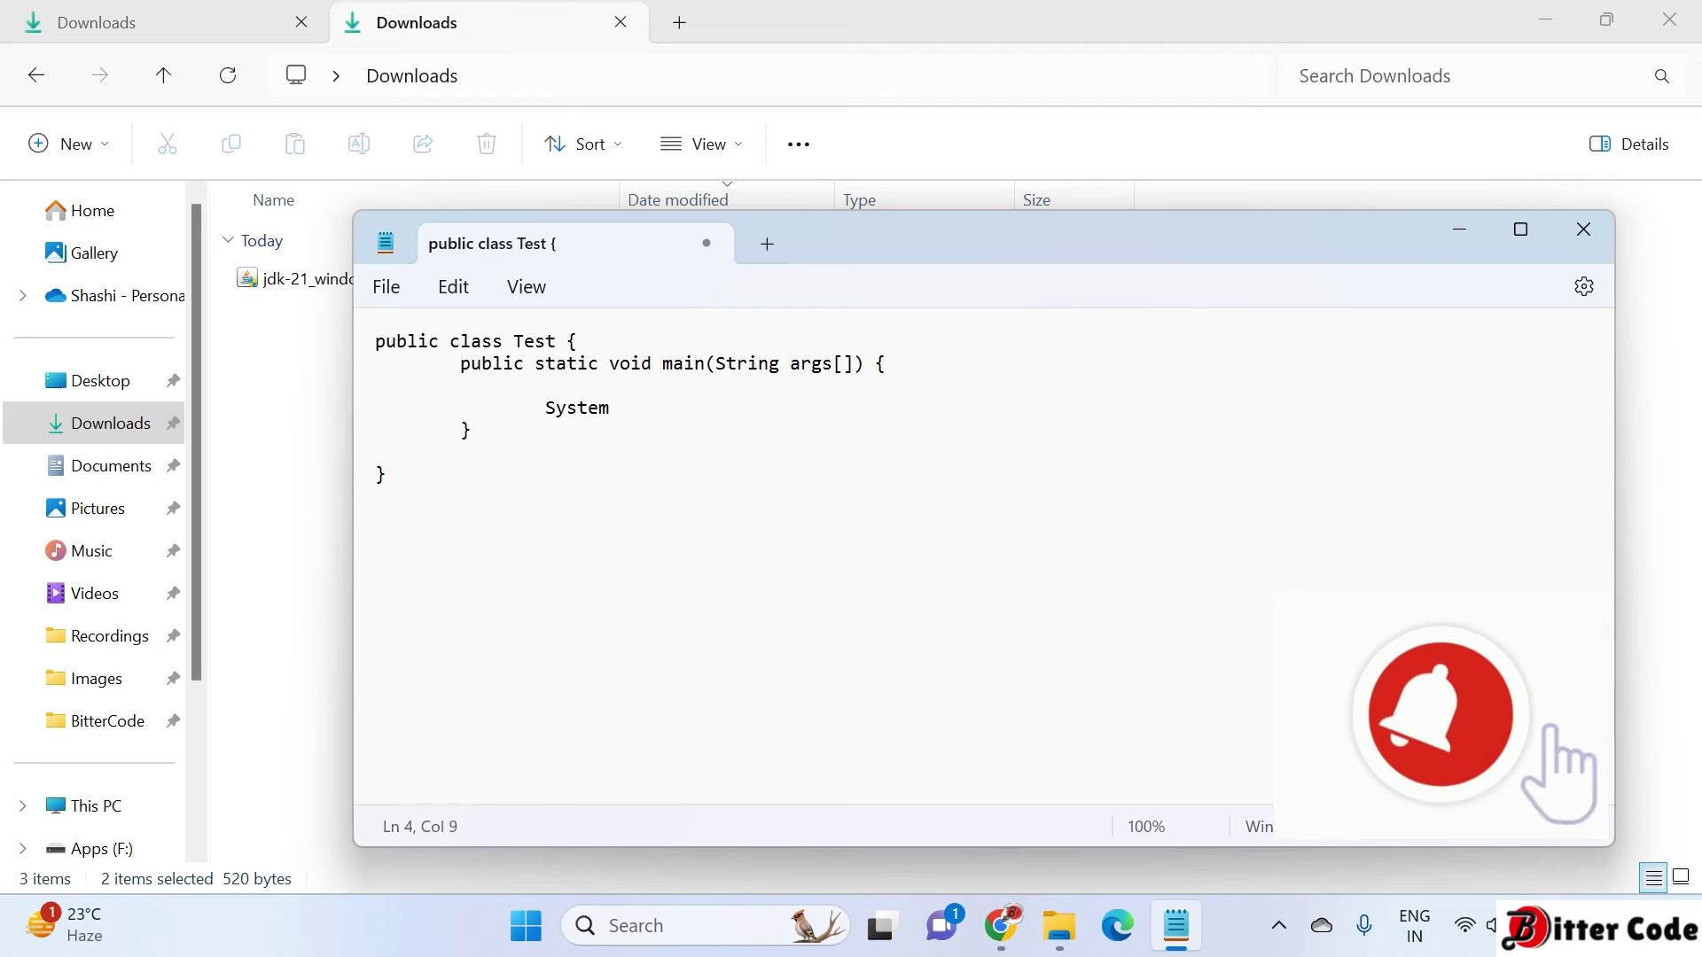
pyautogui.write('.out.println')
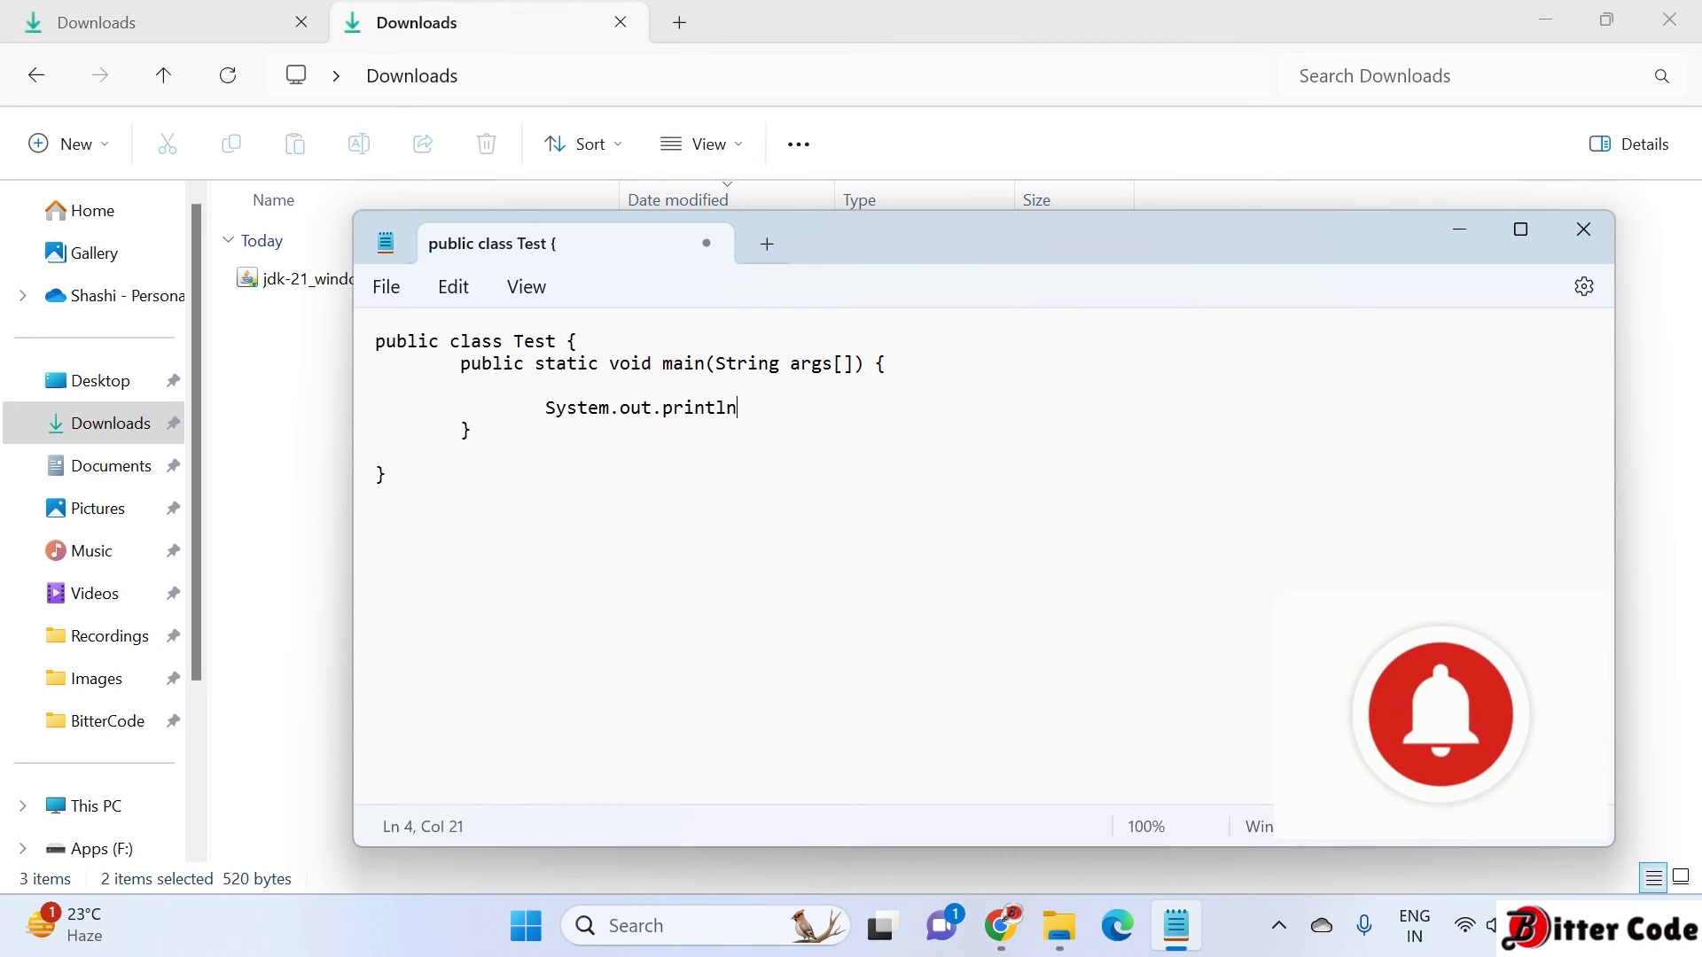
pyautogui.write('("Hello World!!')
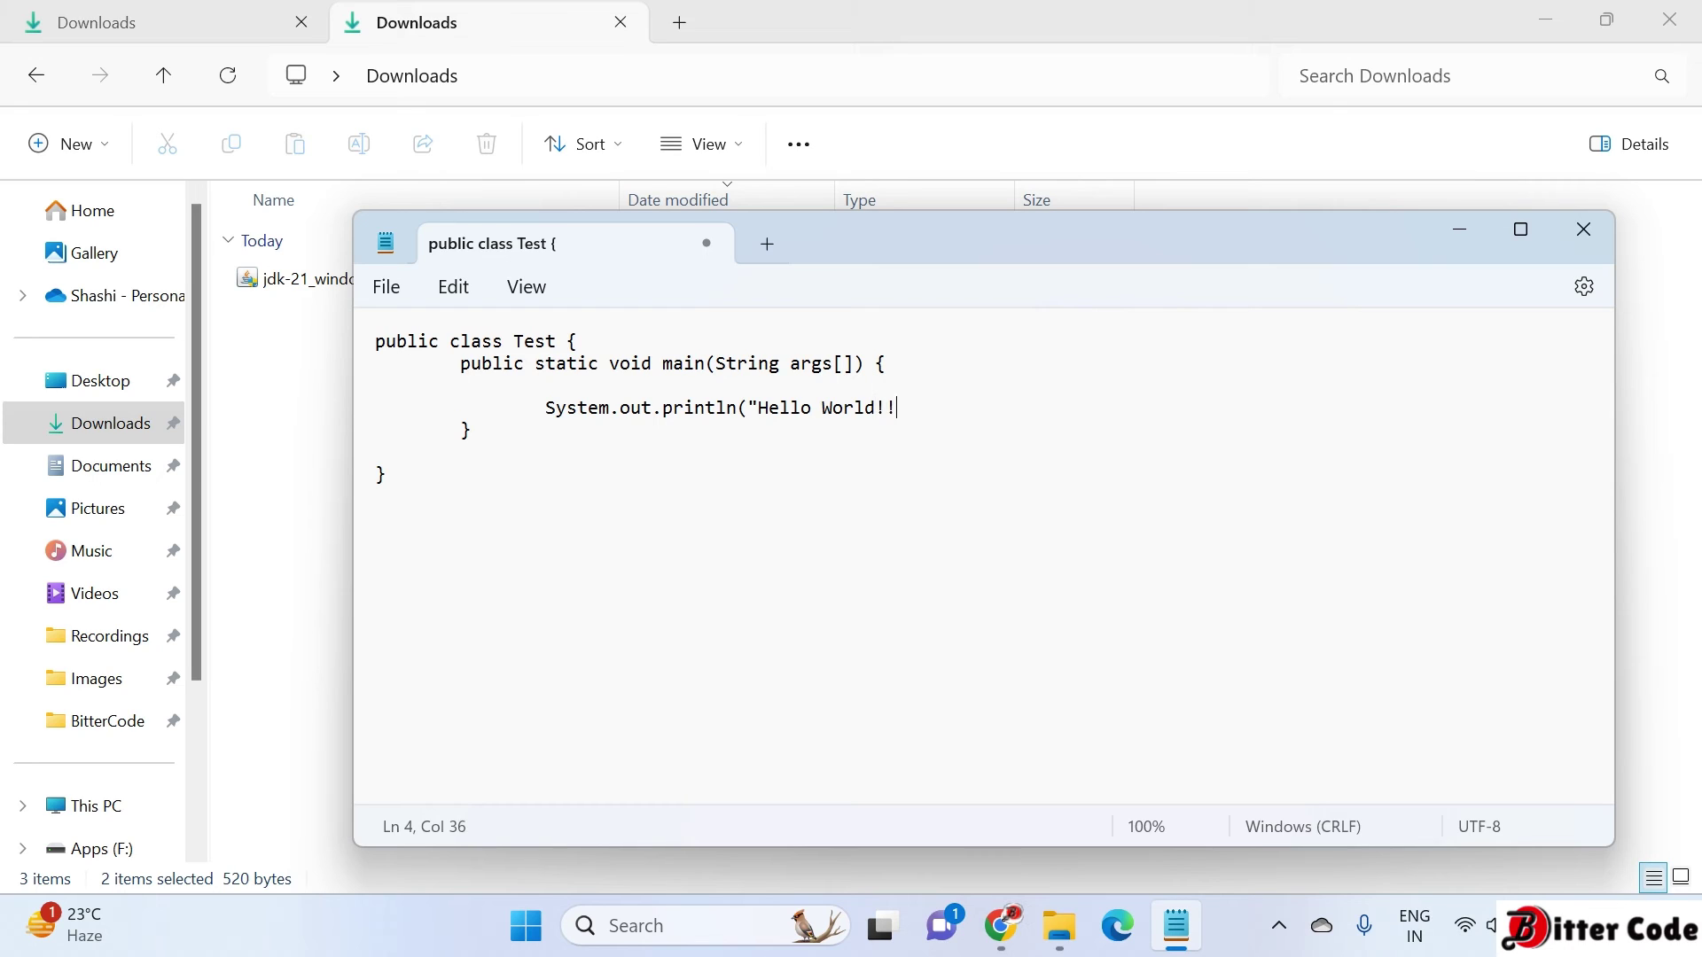
pyautogui.write(',')
pyautogui.press('BackSpace')
pyautogui.press('BackSpace')
pyautogui.write(', From Bitter Code Team!!')
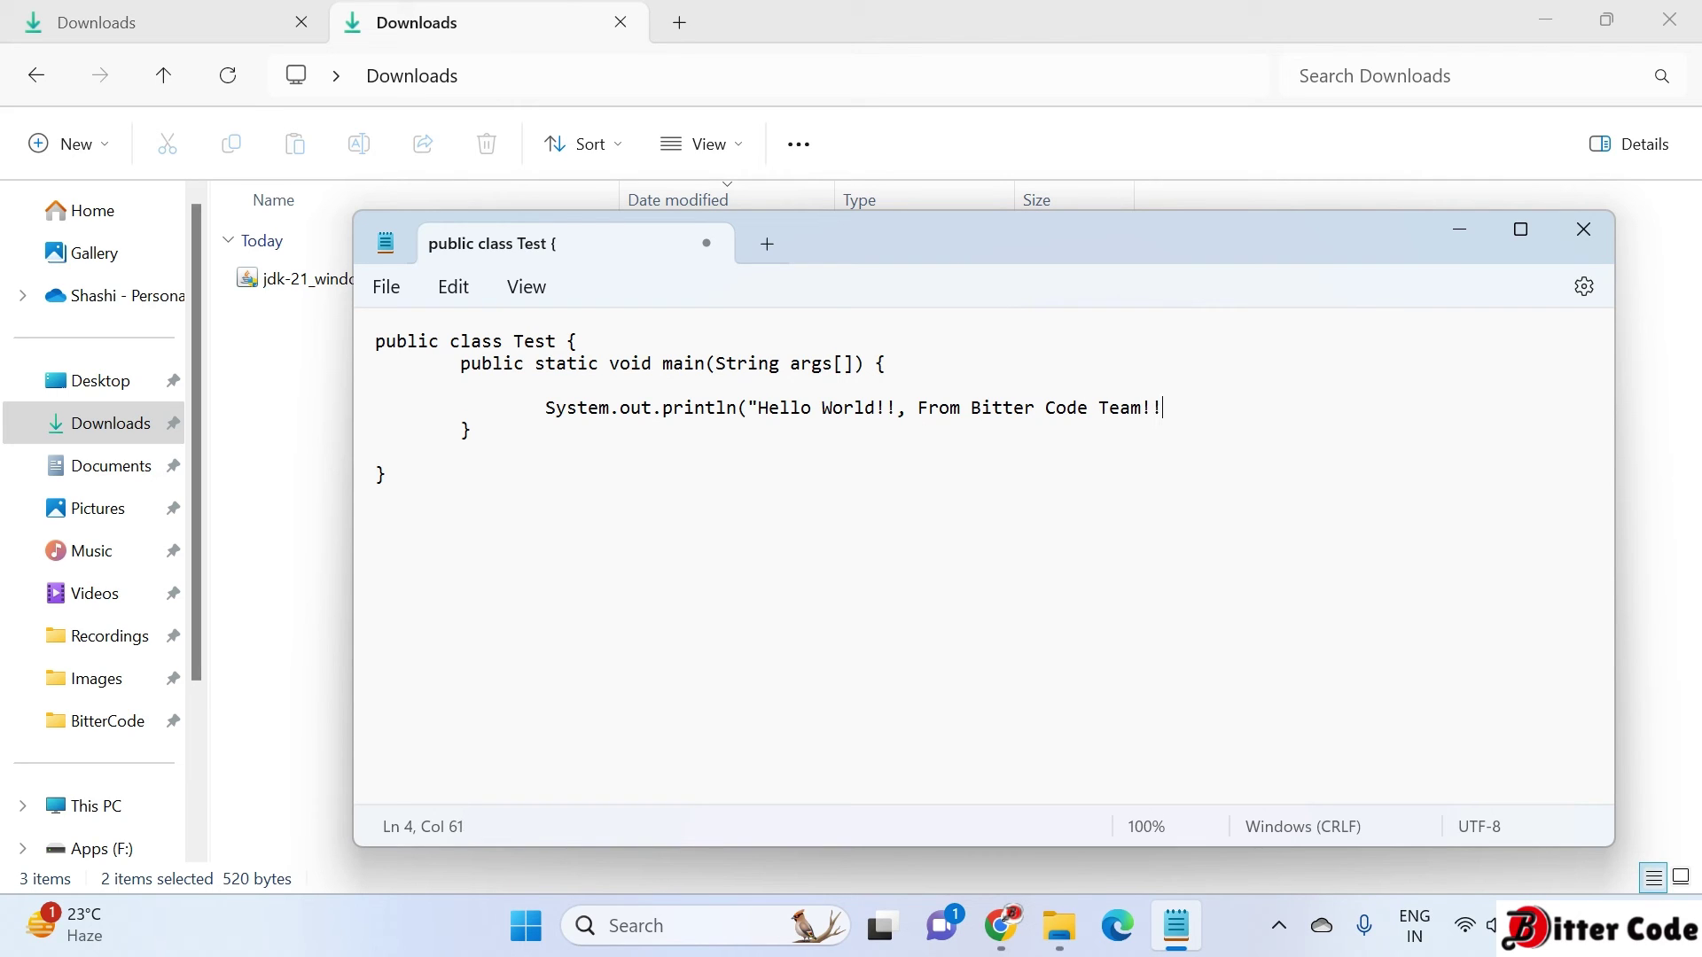
pyautogui.write('""')
pyautogui.click(866, 381)
pyautogui.press('BackSpace')
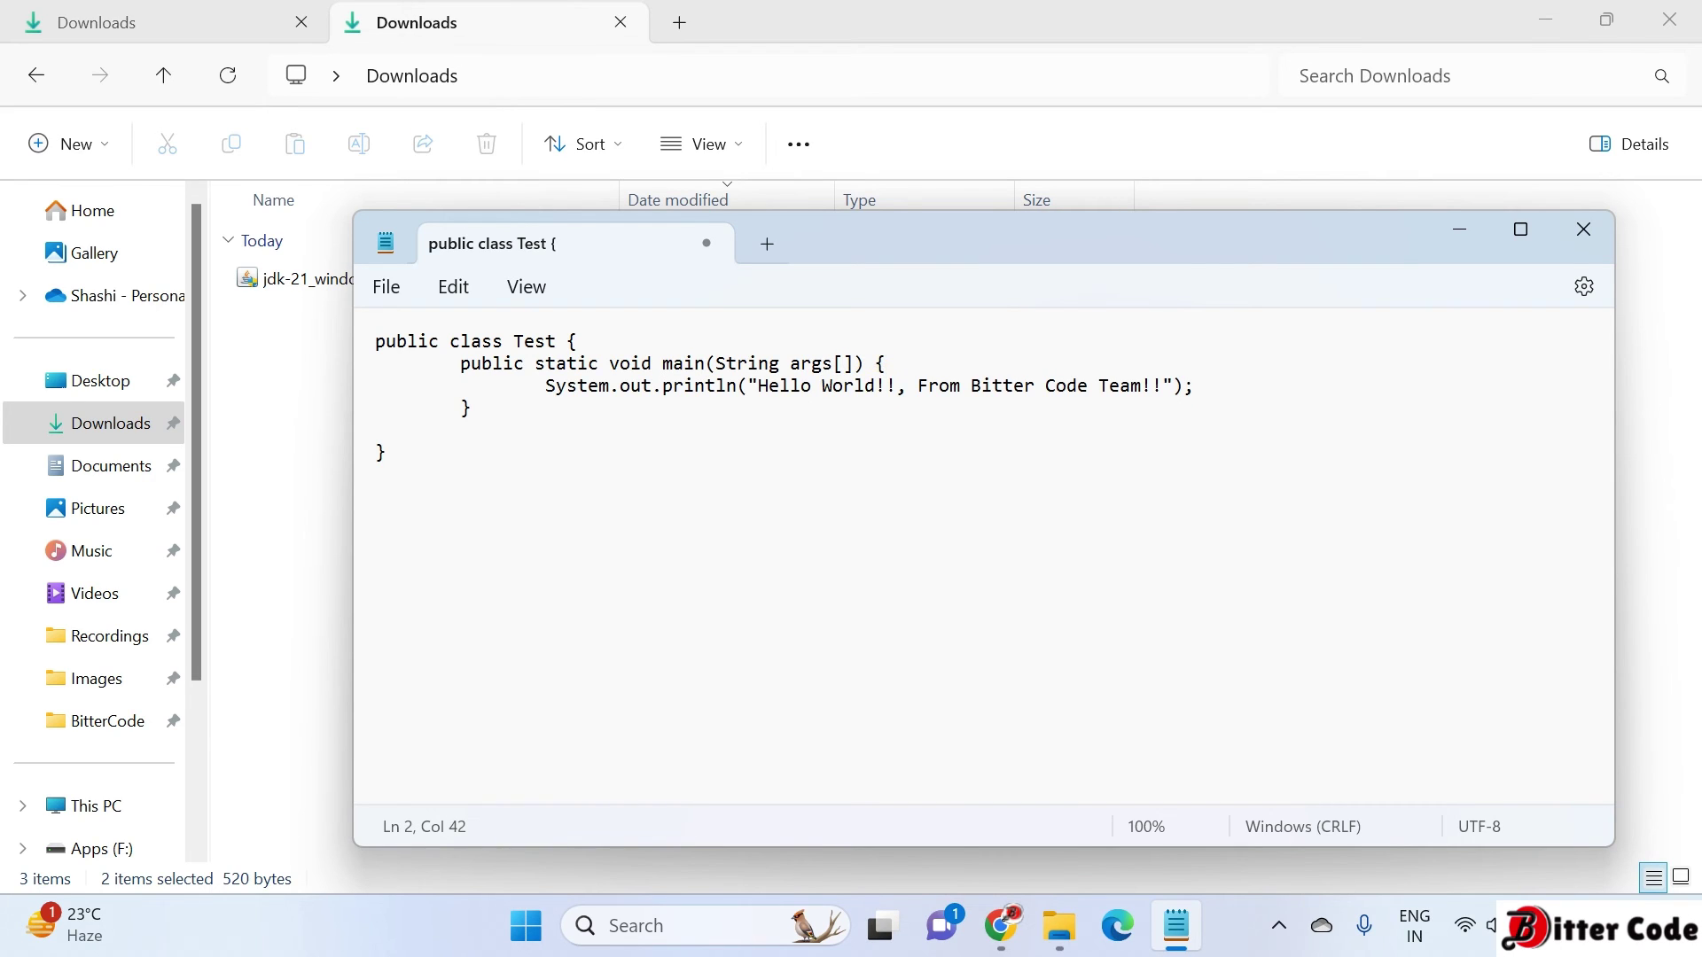
# Step: Save the program as Test.java in the BitterCode\Examples folder, with the file type set to All files
pyautogui.click(909, 456)
pyautogui.moveTo(516, 342); pyautogui.dragTo(571, 344)
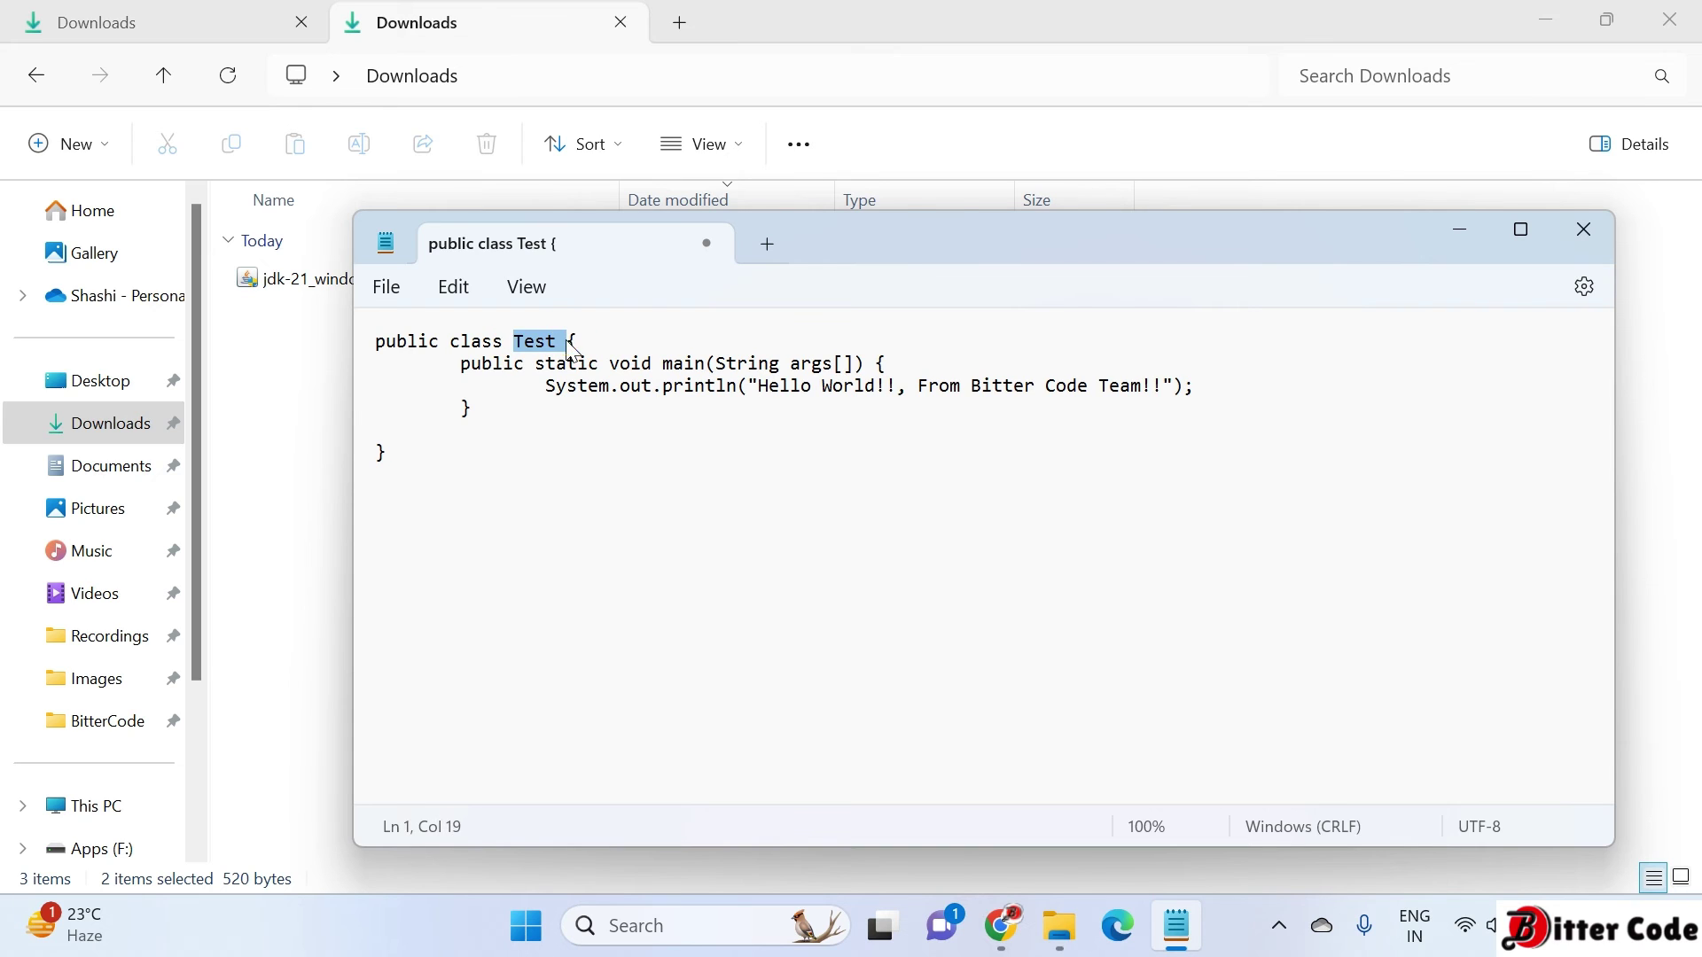
pyautogui.click(384, 285)
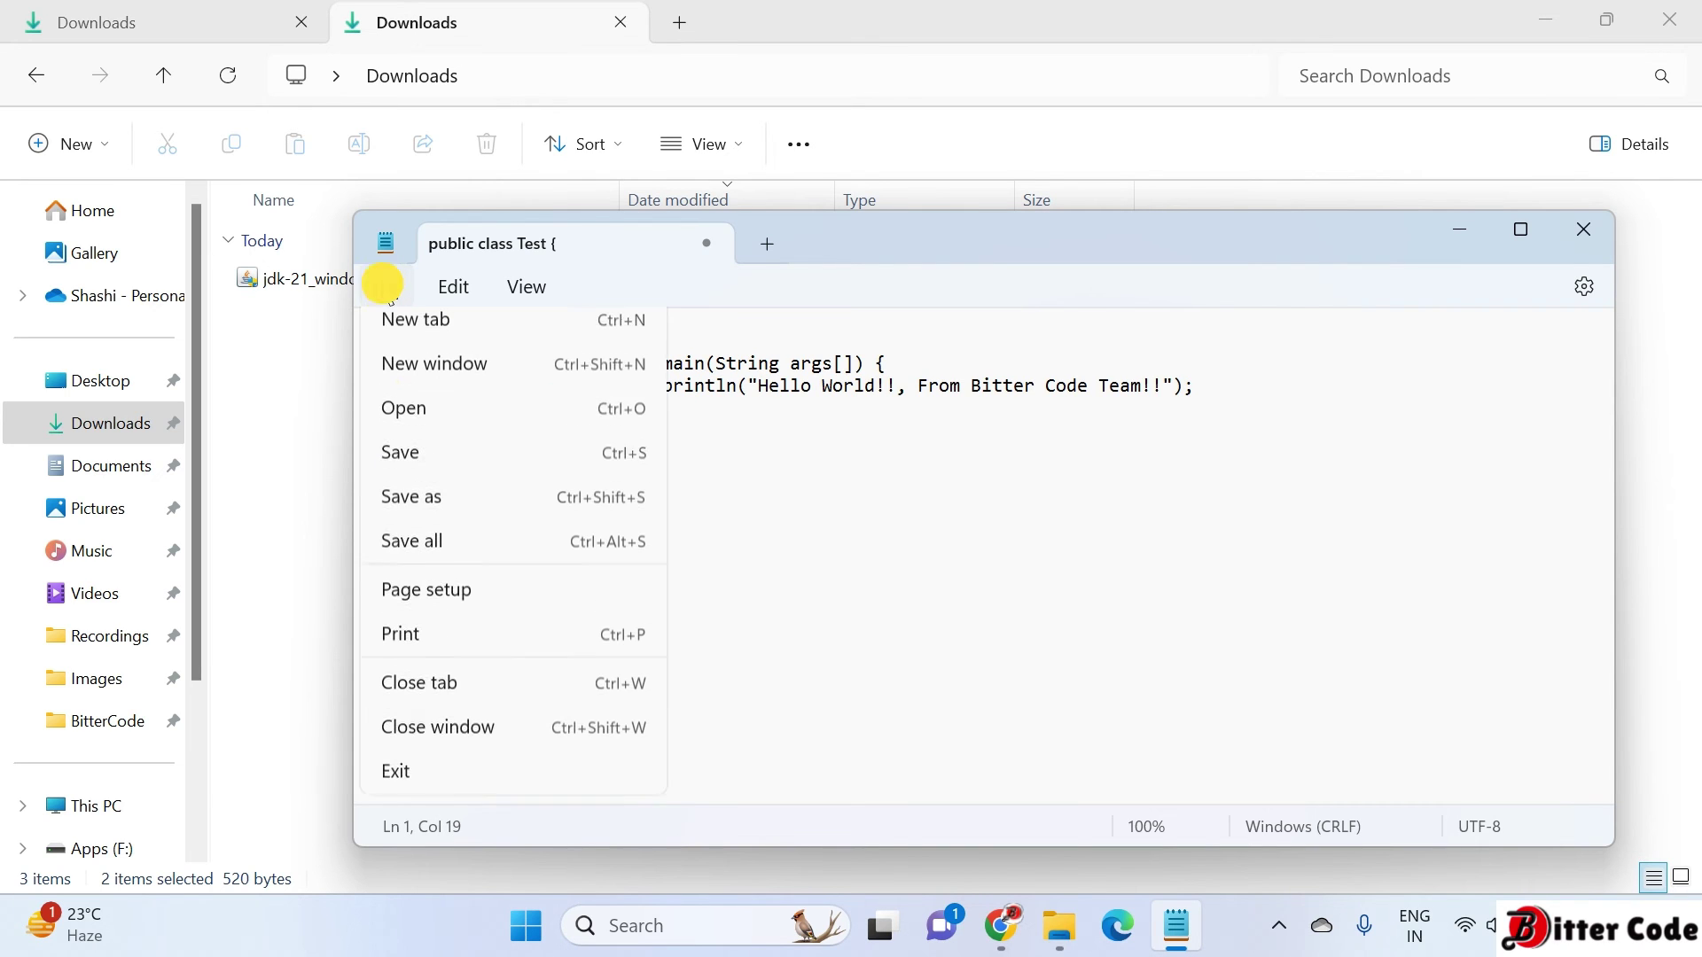
pyautogui.click(456, 461)
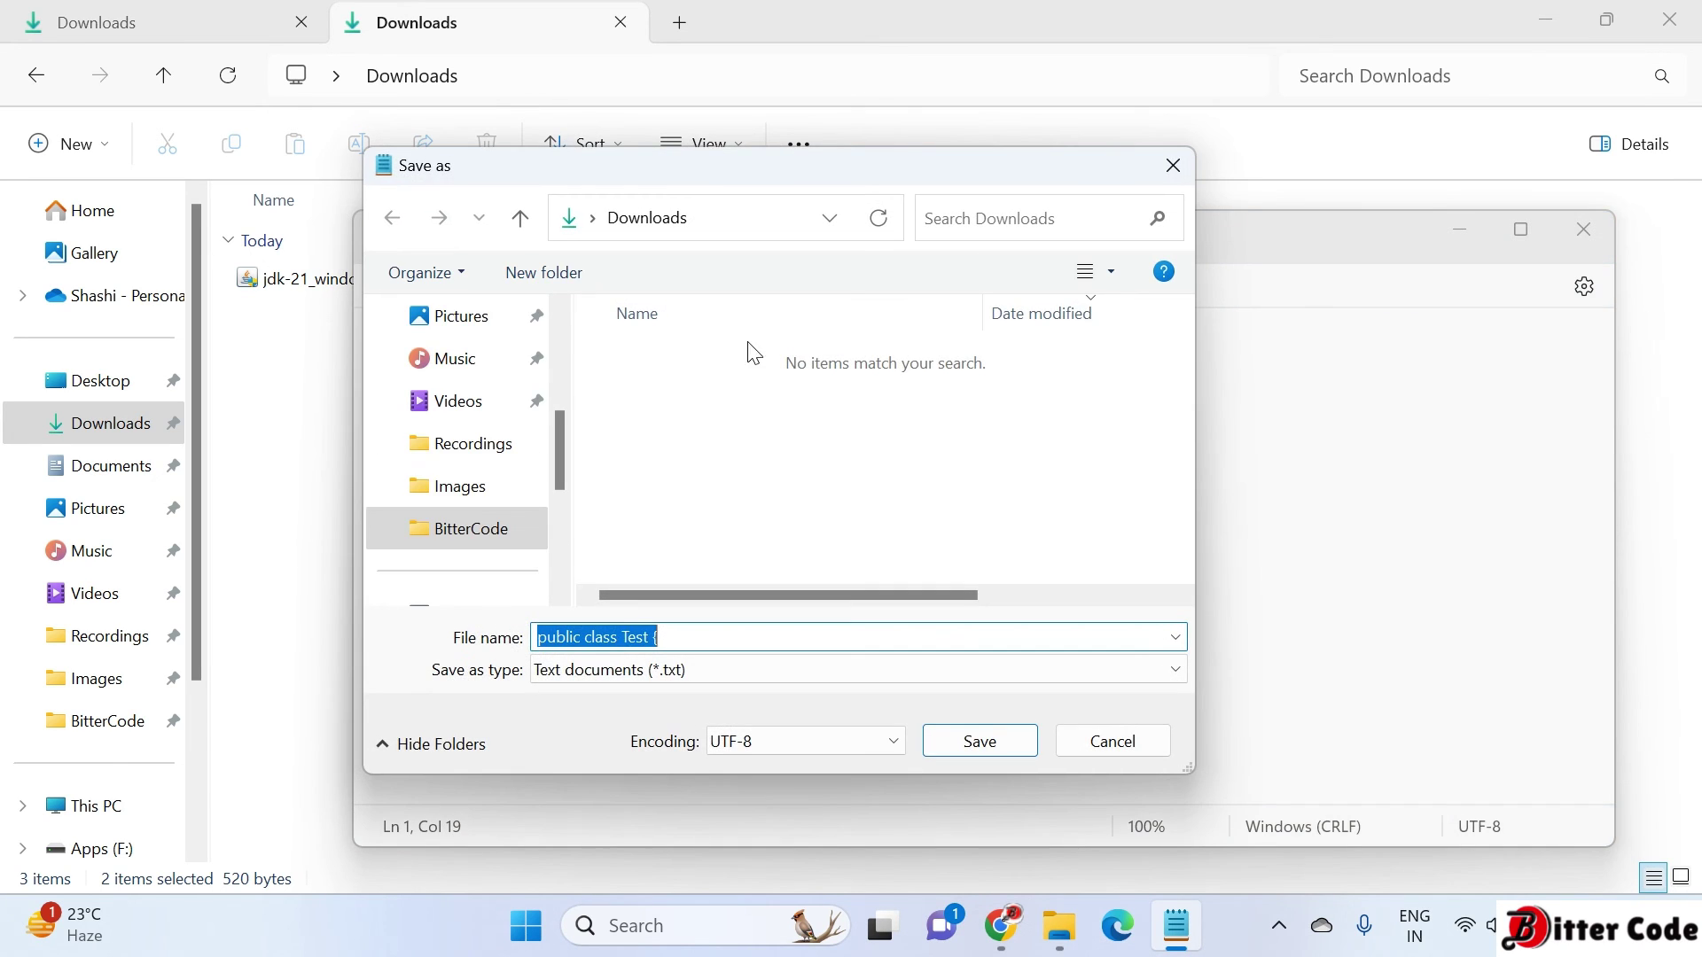
pyautogui.click(475, 528)
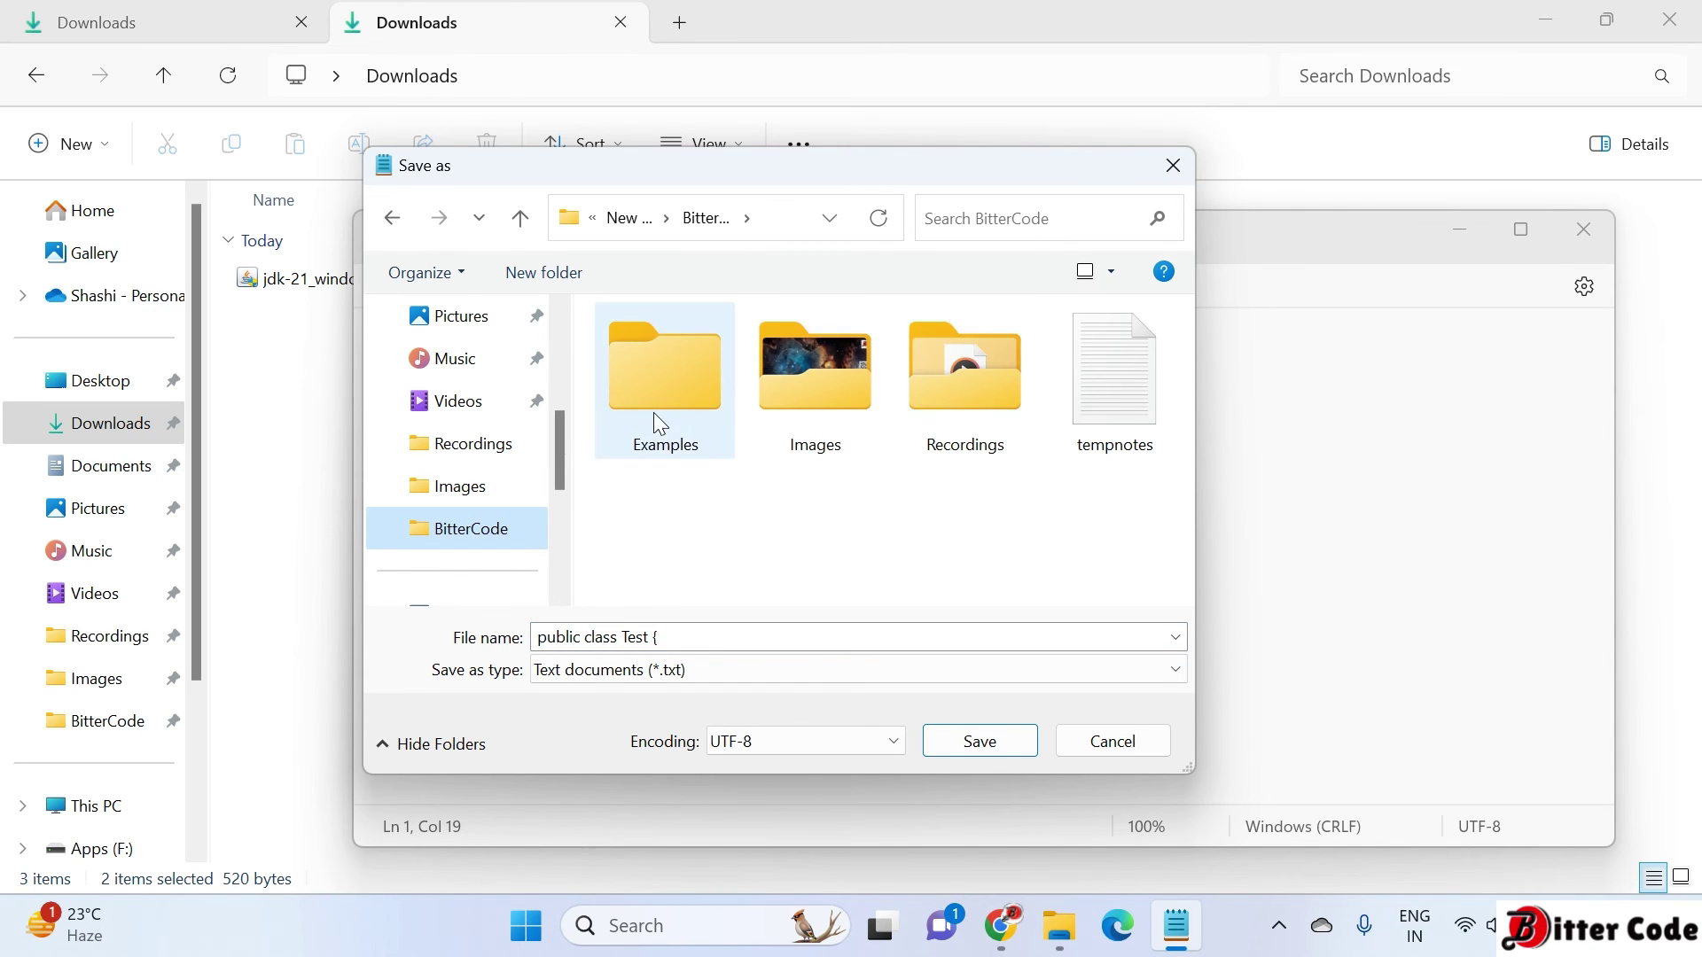
pyautogui.doubleClick(654, 412)
pyautogui.click(721, 635)
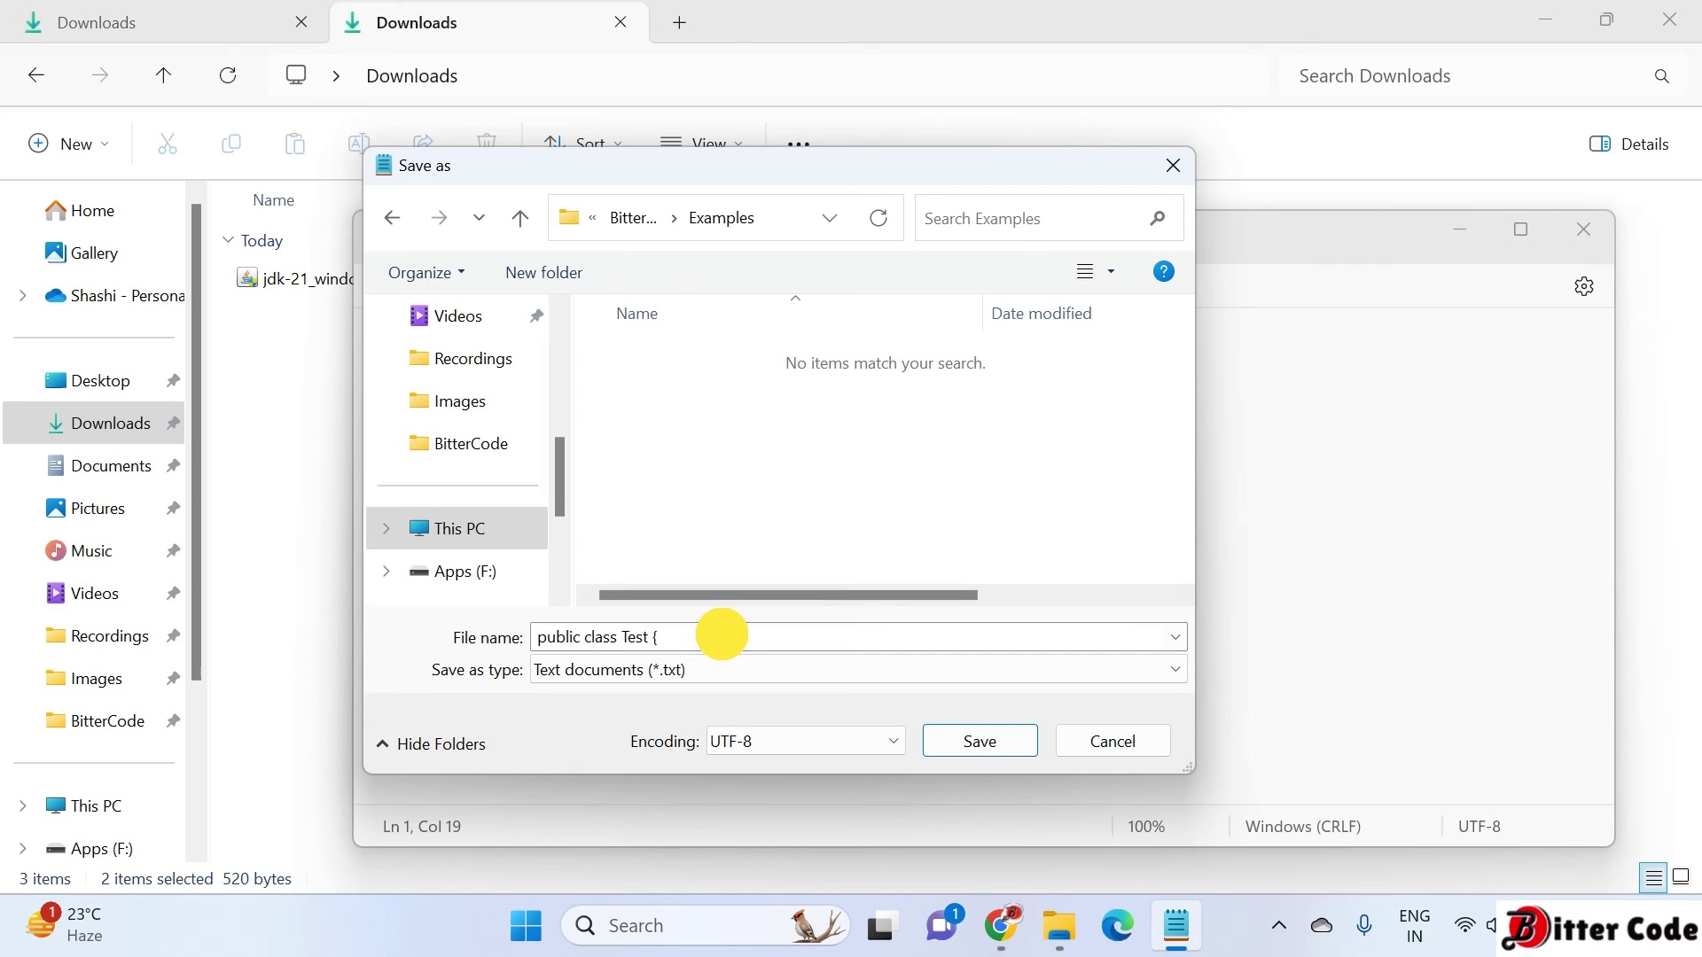
pyautogui.write('Test')
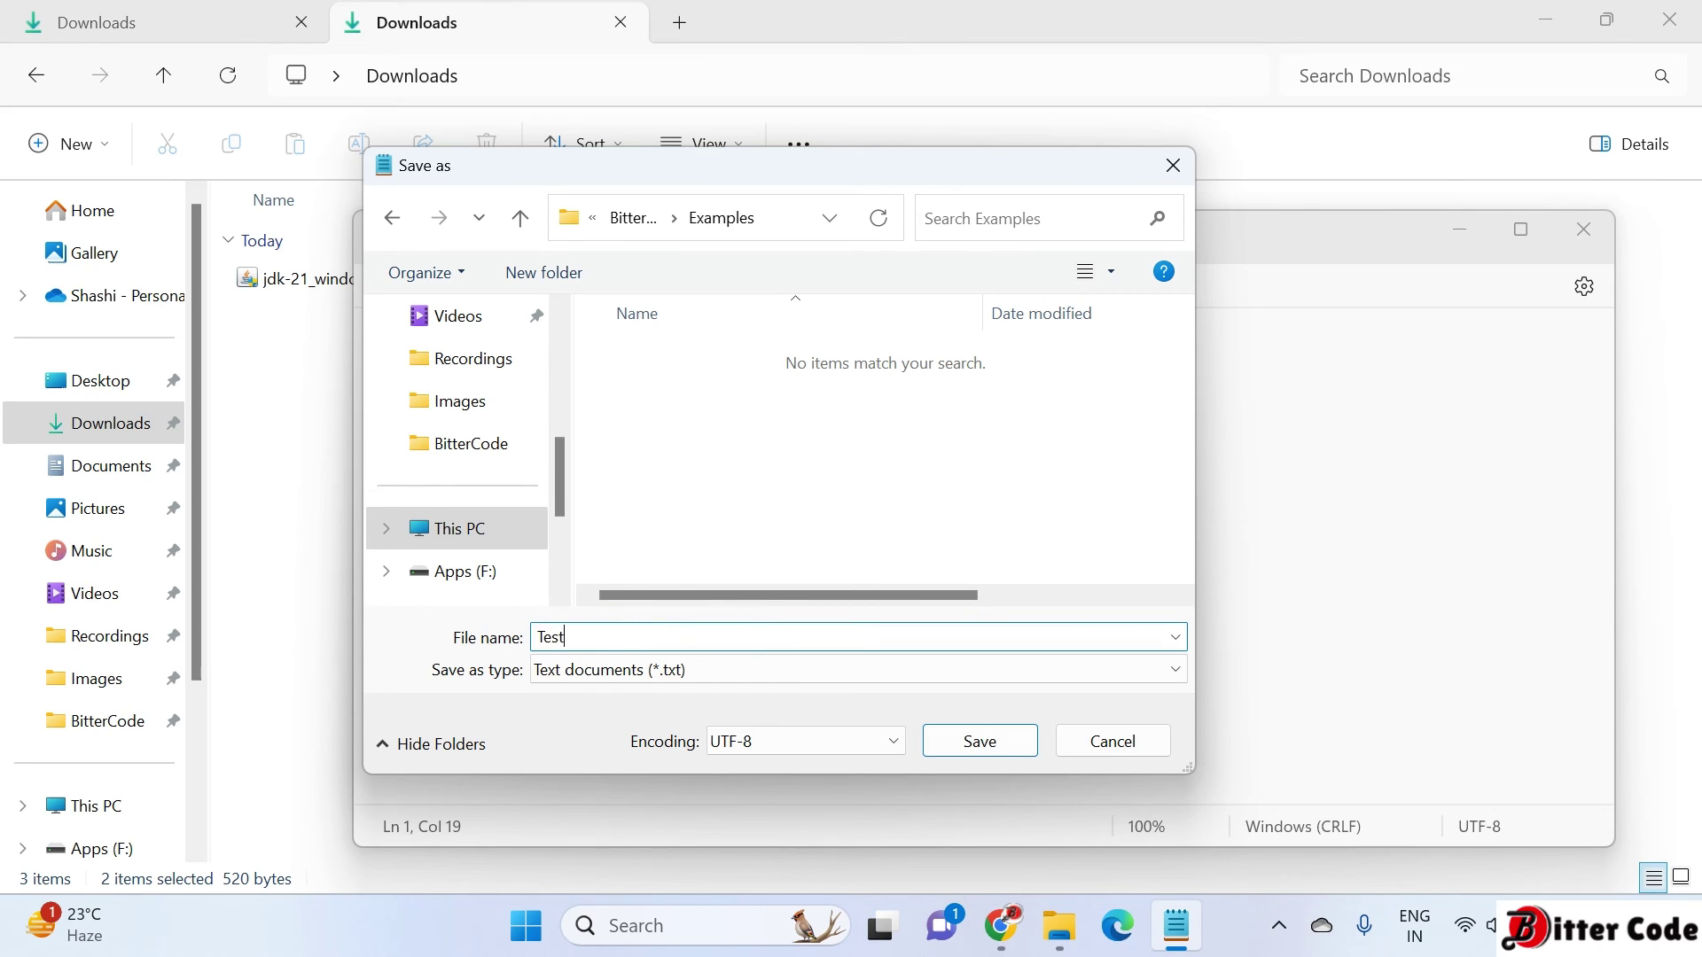
pyautogui.write('.java')
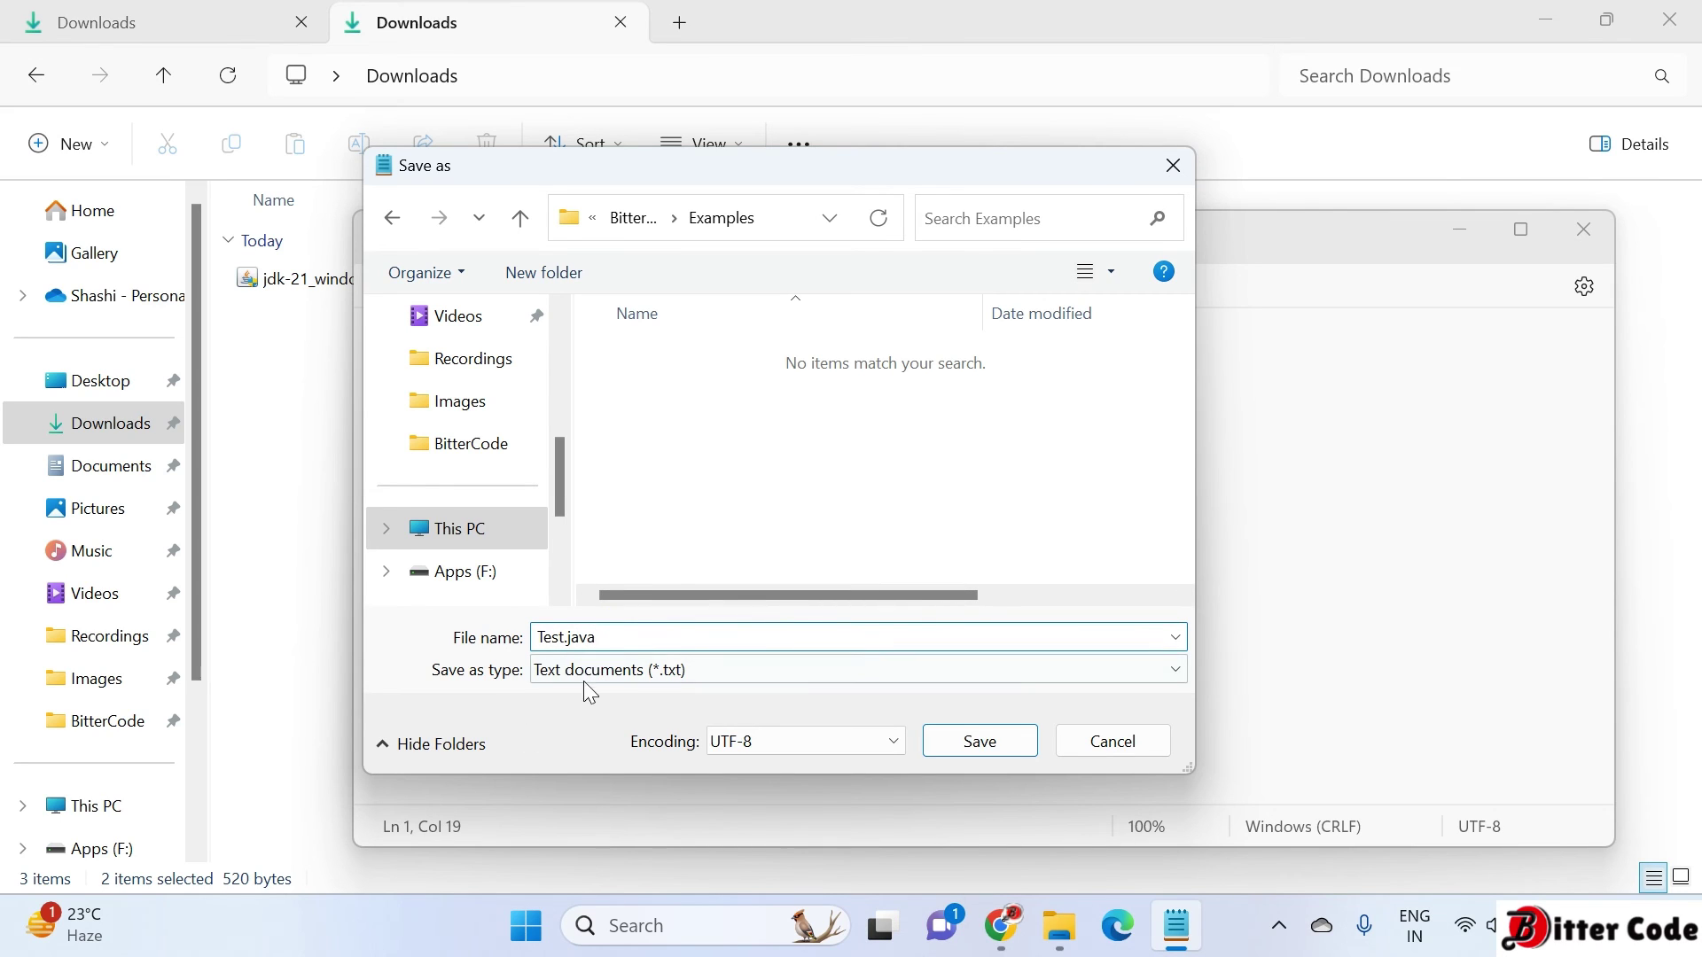
pyautogui.click(631, 678)
pyautogui.click(631, 716)
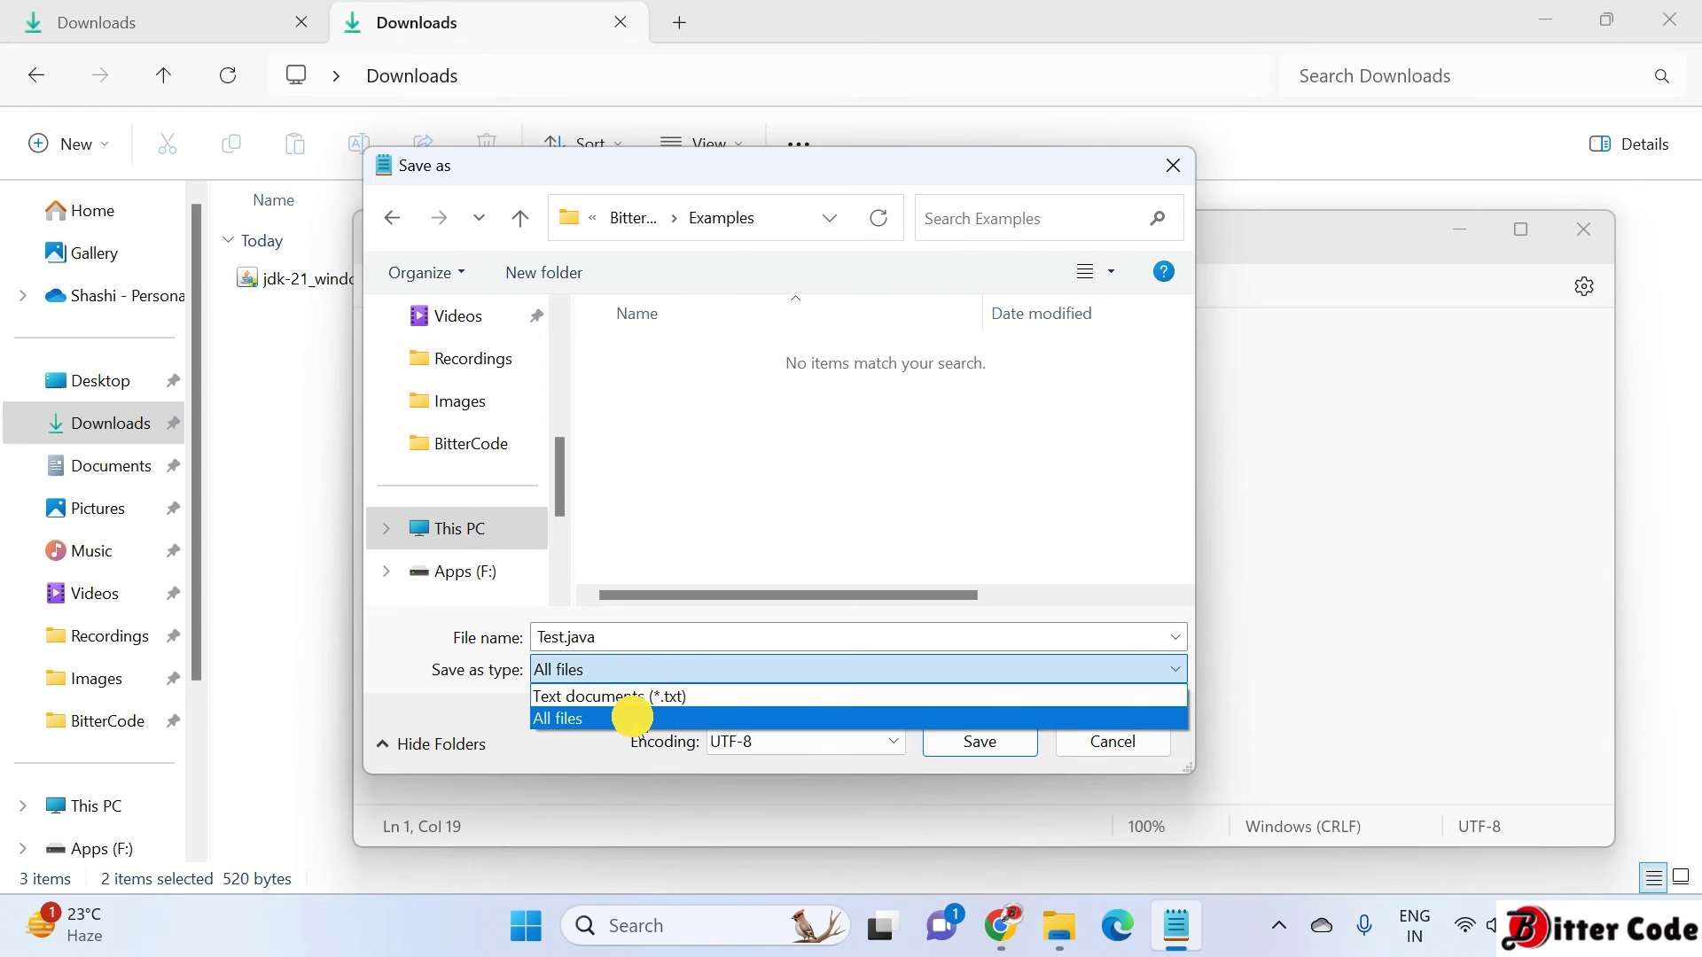
pyautogui.click(980, 741)
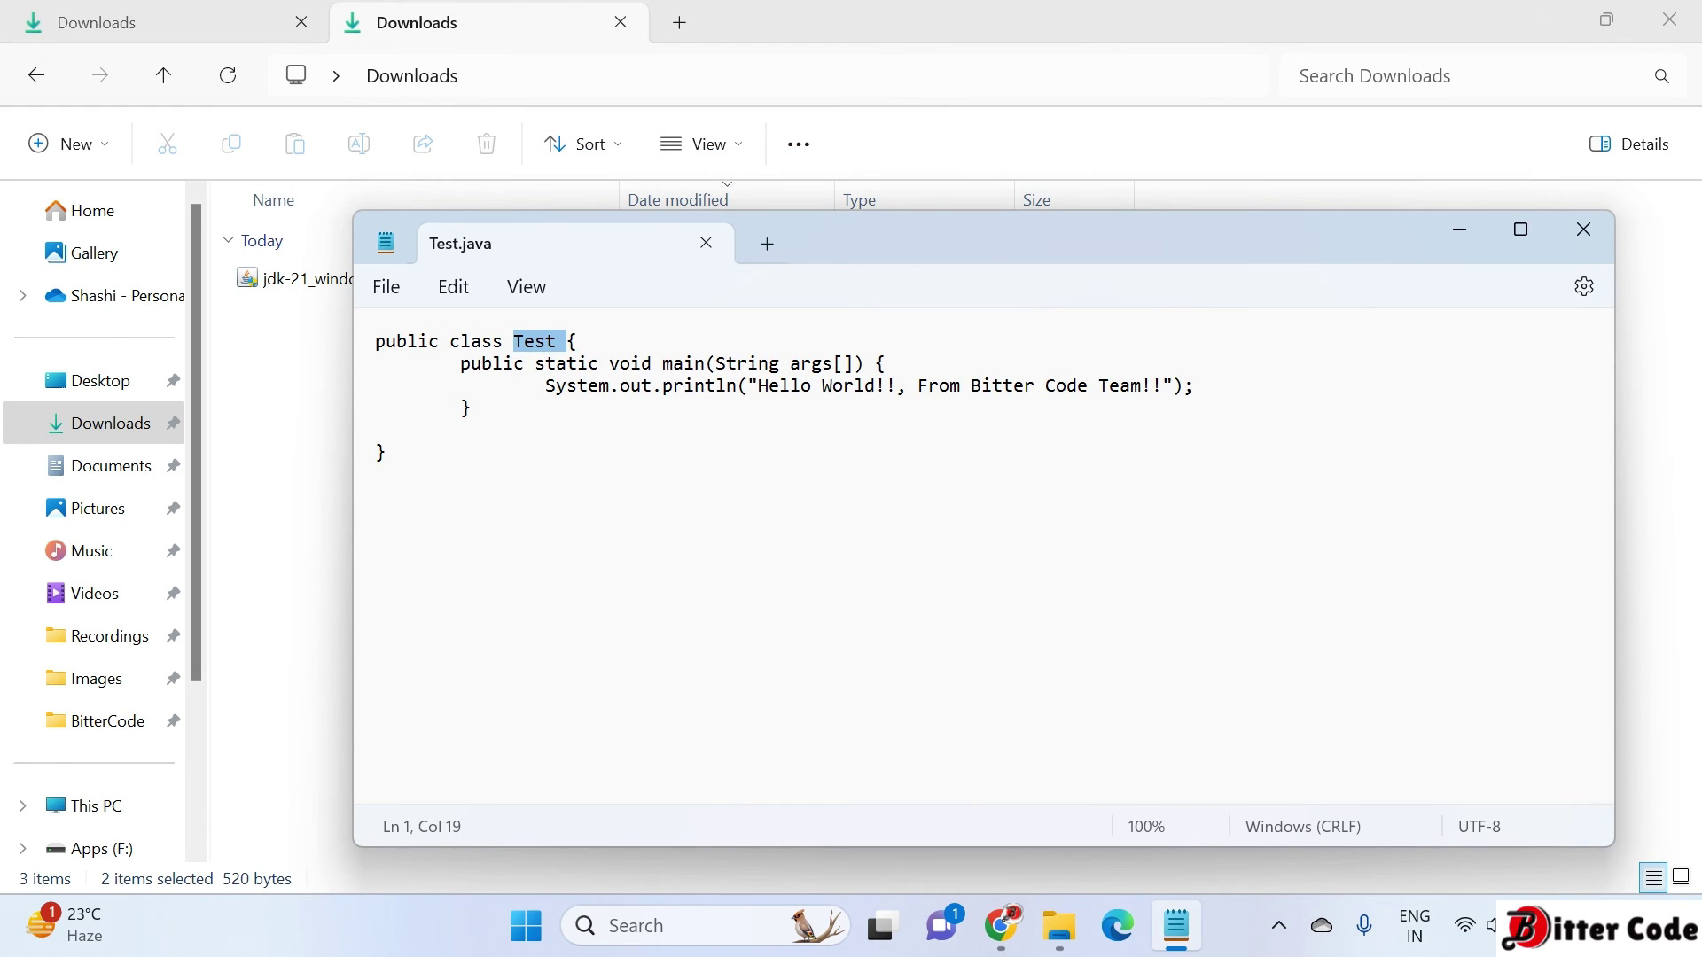
# Step: Switch to File Explorer and open the Examples folder inside BitterCode
pyautogui.click(1058, 923)
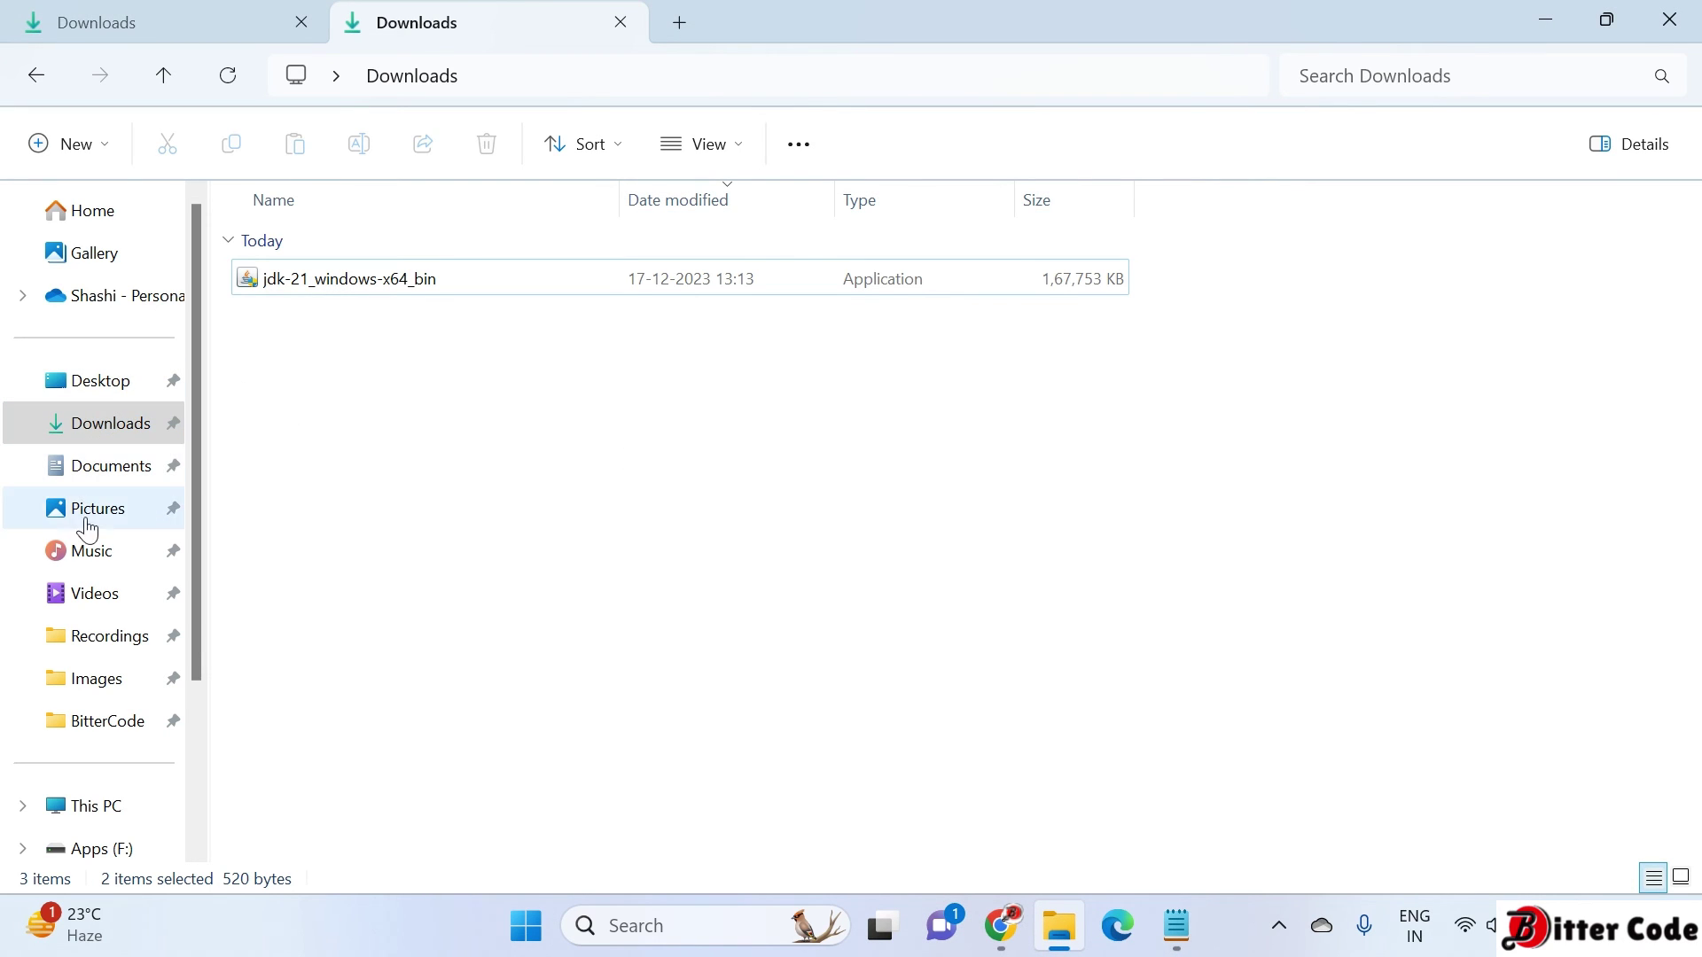
pyautogui.click(106, 720)
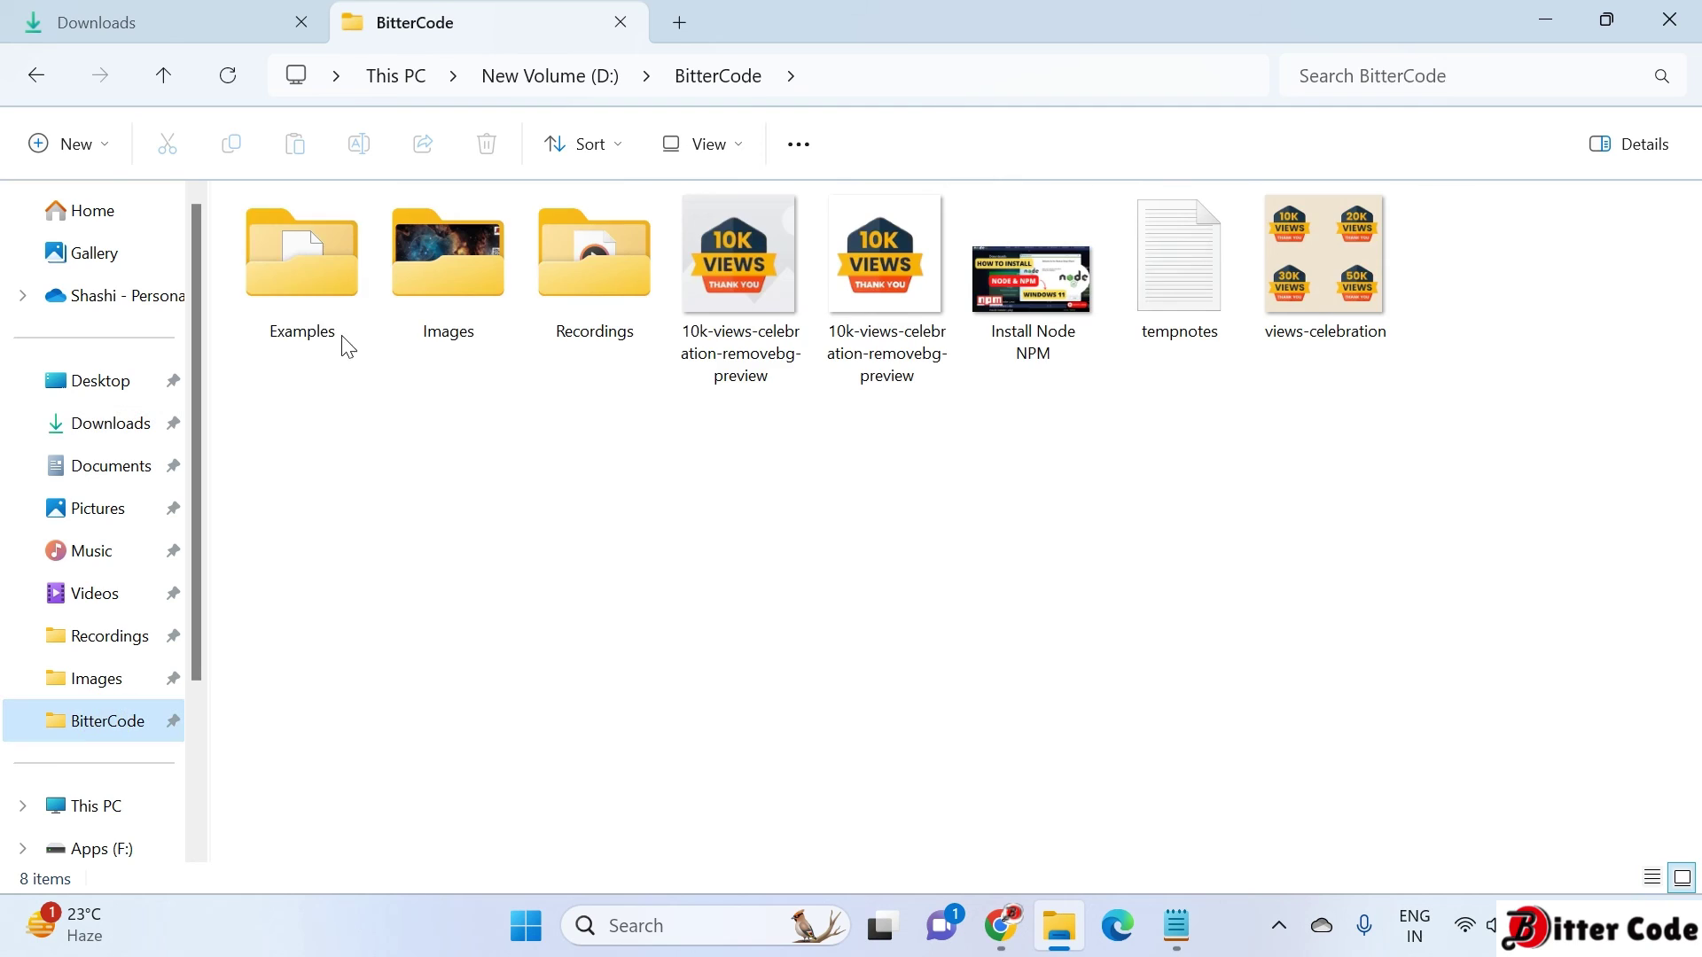
pyautogui.doubleClick(311, 280)
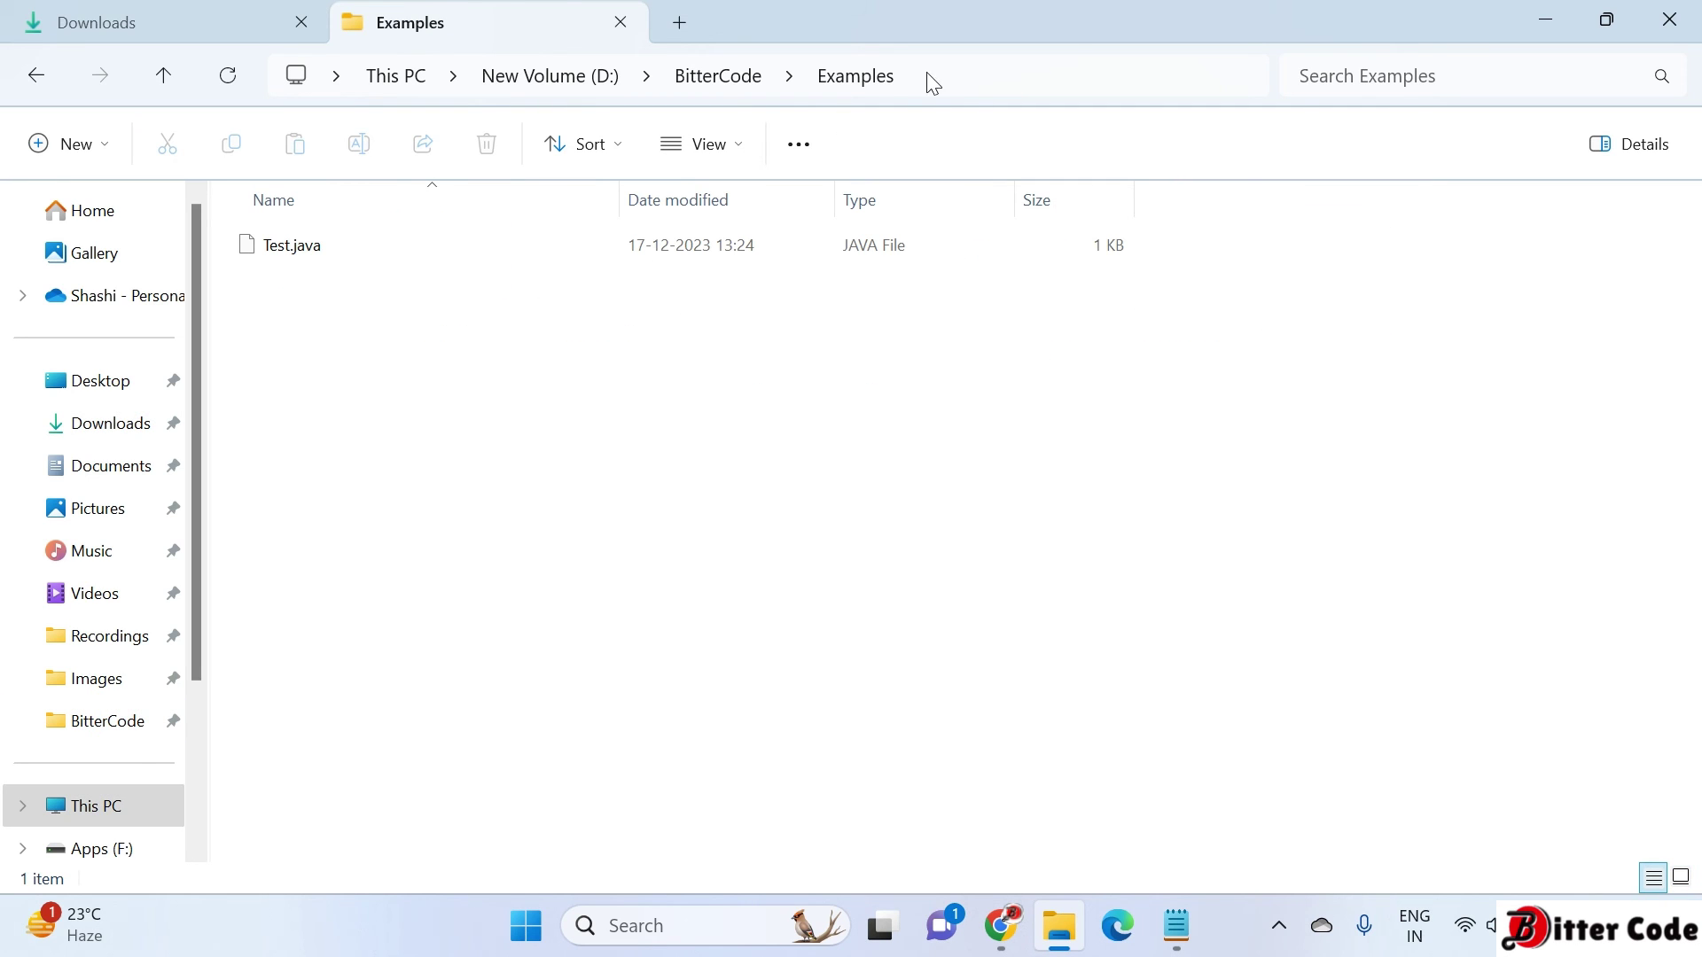
# Step: Launch Command Prompt directly from the D:\BitterCode\Examples folder by running cmd in its path
pyautogui.click(954, 77)
pyautogui.write('cmd')
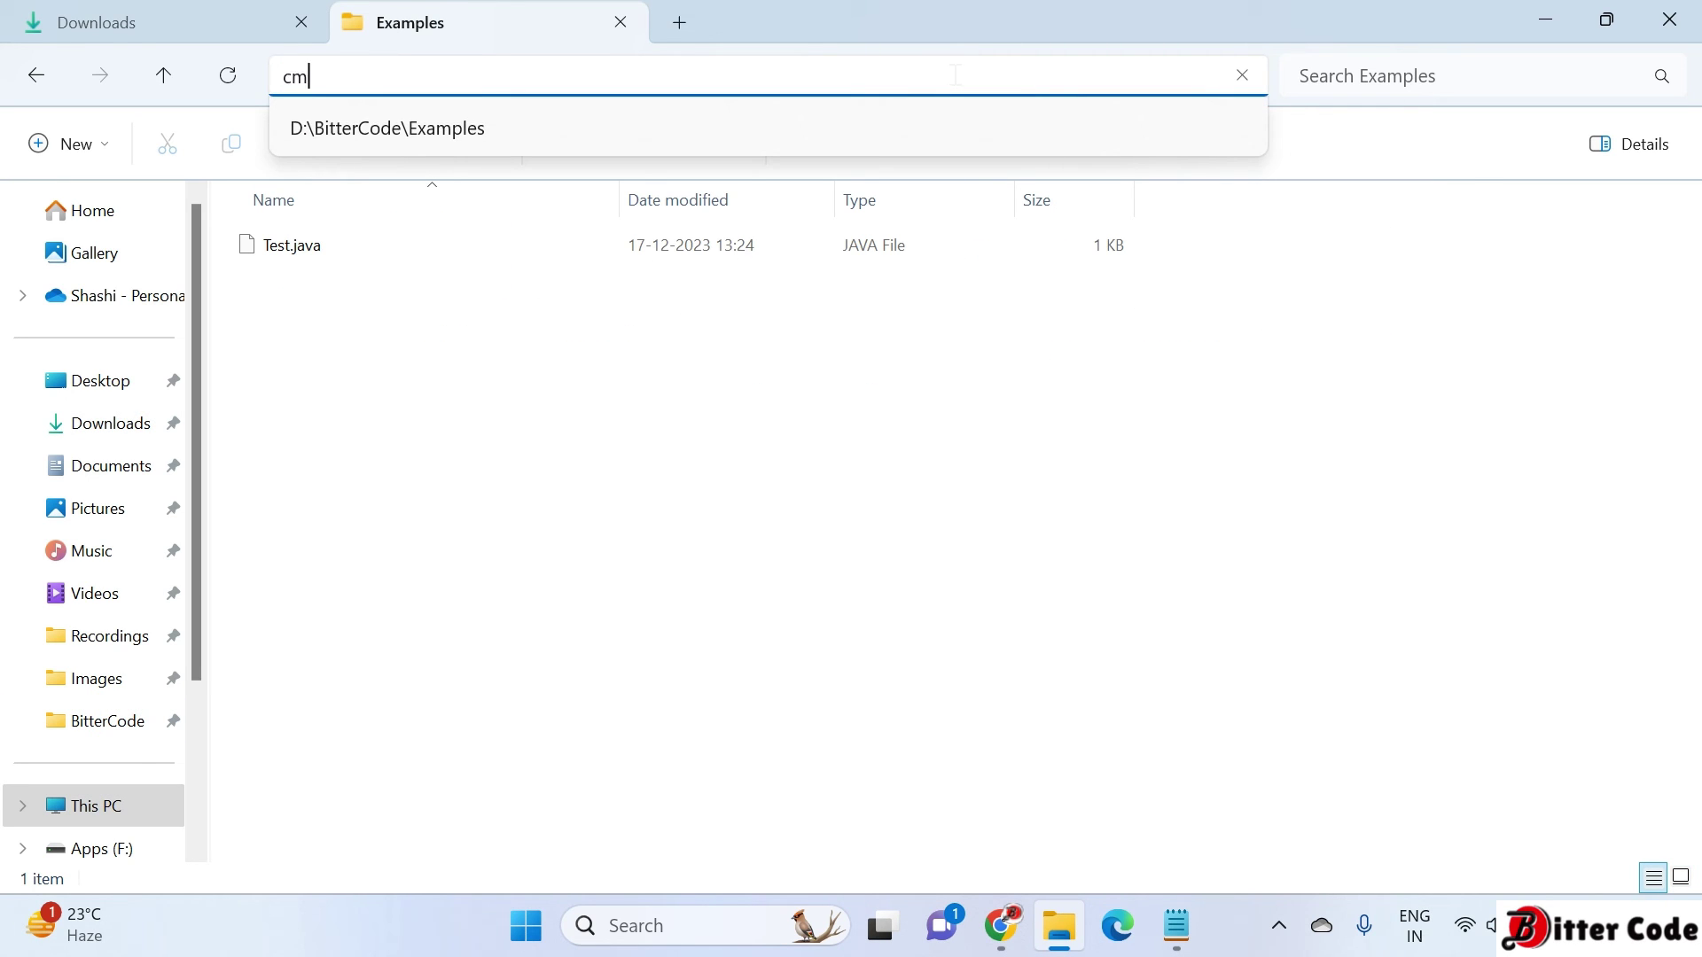
pyautogui.press('Return')
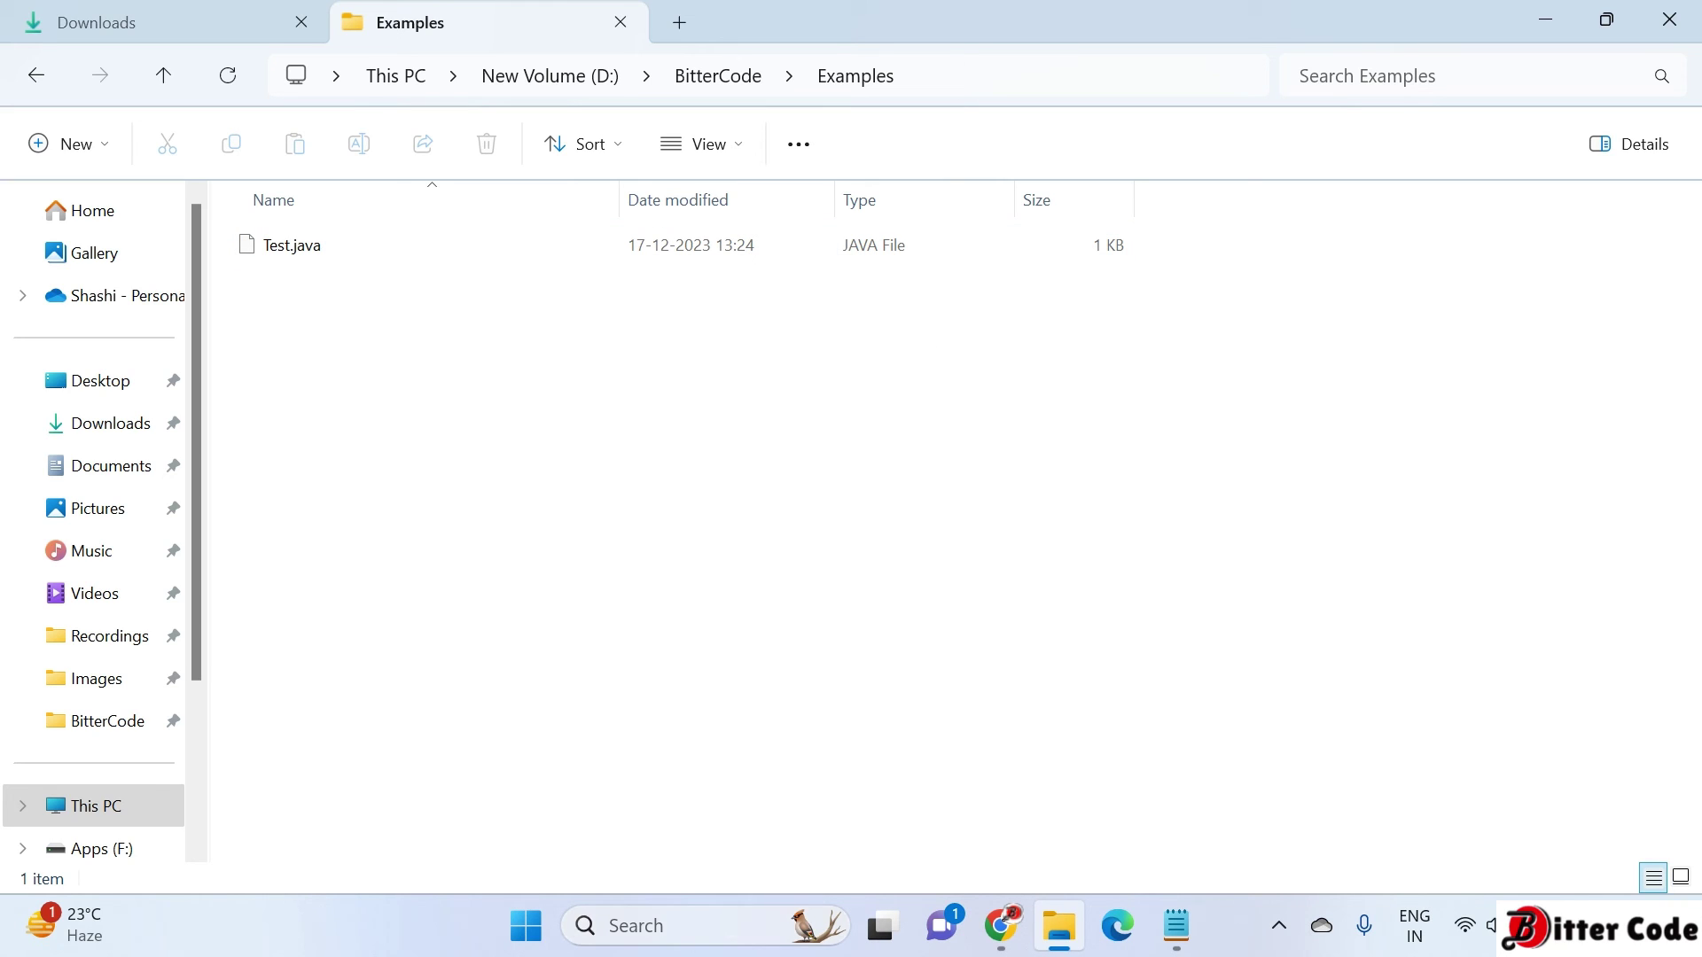
# Step: Open a new Command Prompt through Windows search and place its window below the Test.java file listing
pyautogui.click(749, 926)
pyautogui.write('cmd')
pyautogui.press('Return')
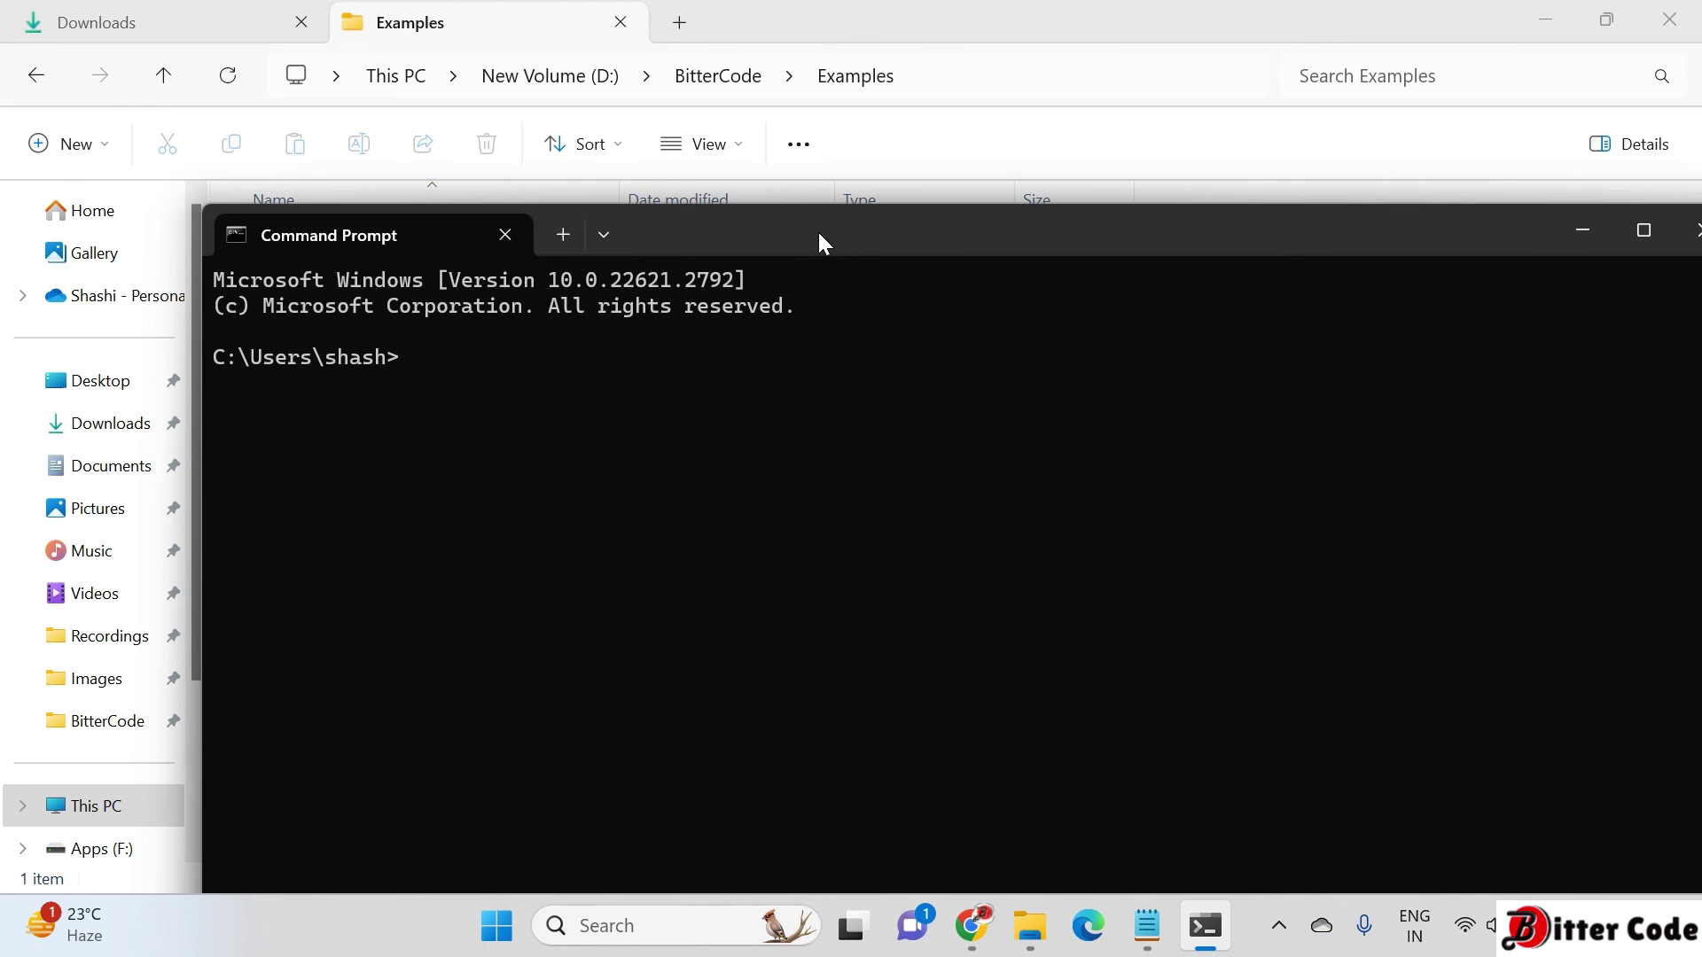
pyautogui.moveTo(820, 240); pyautogui.dragTo(836, 368)
# Step: Change the working directory to D:\BitterCode\Examples with d:, cd BitterCode and cd Examples, and clear the screen with cls
pyautogui.write('d')
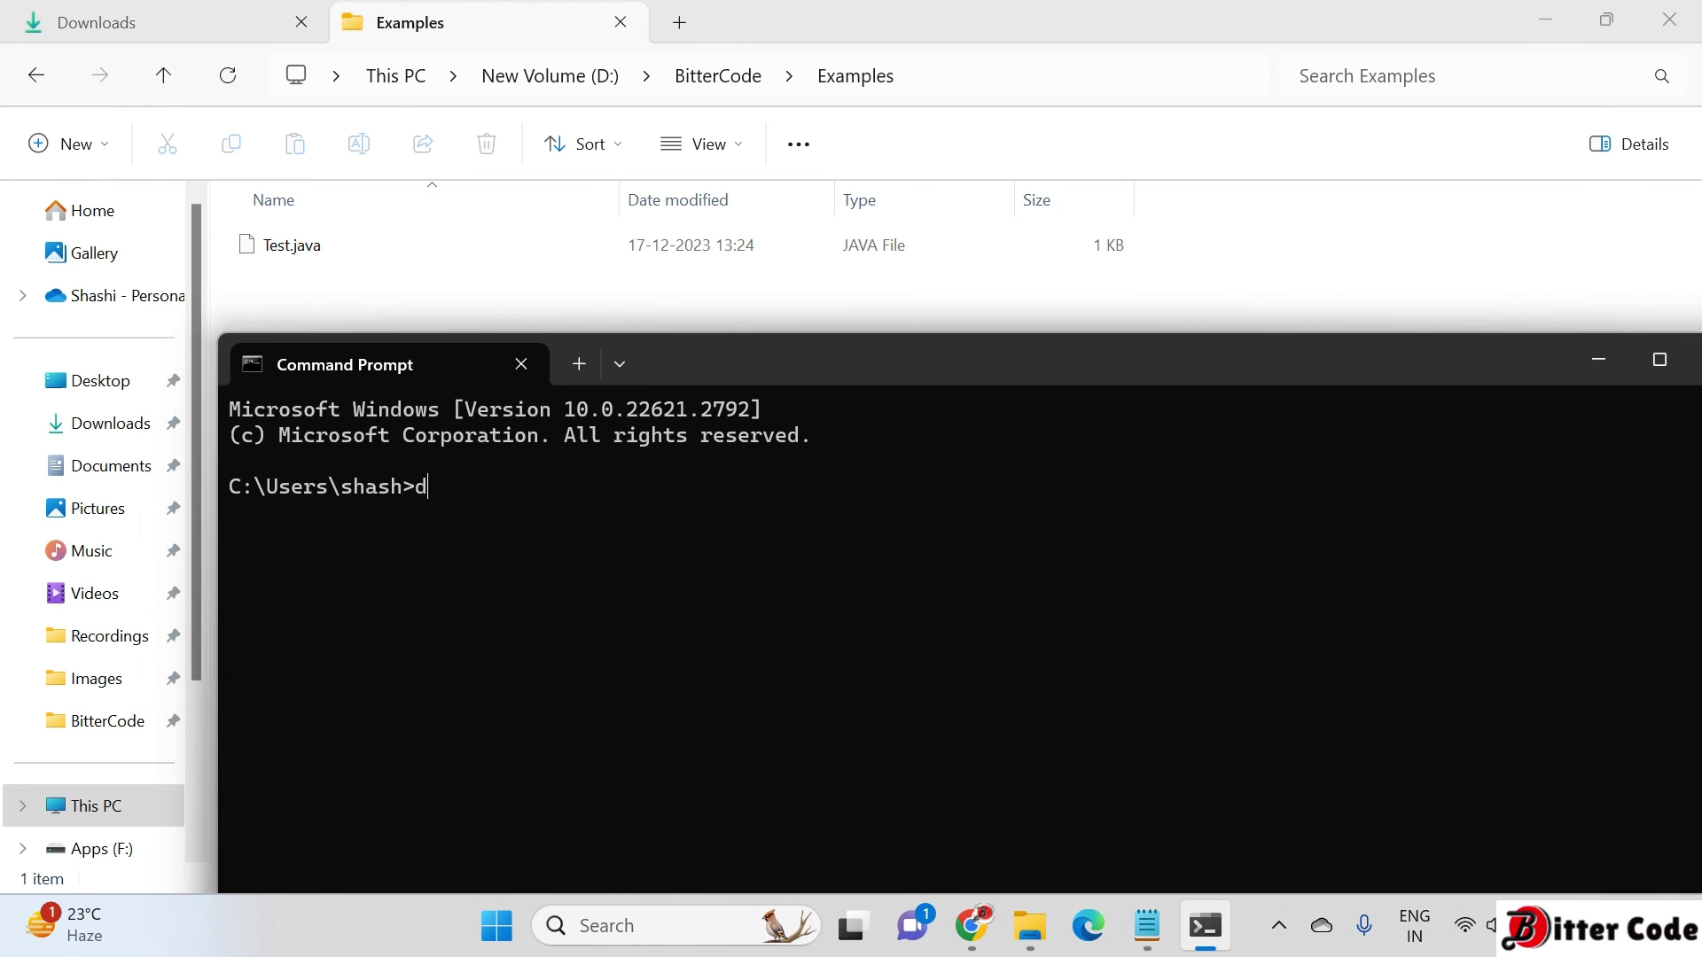
pyautogui.write(':')
pyautogui.press('Return')
pyautogui.write('cd bit')
pyautogui.press('Tab')
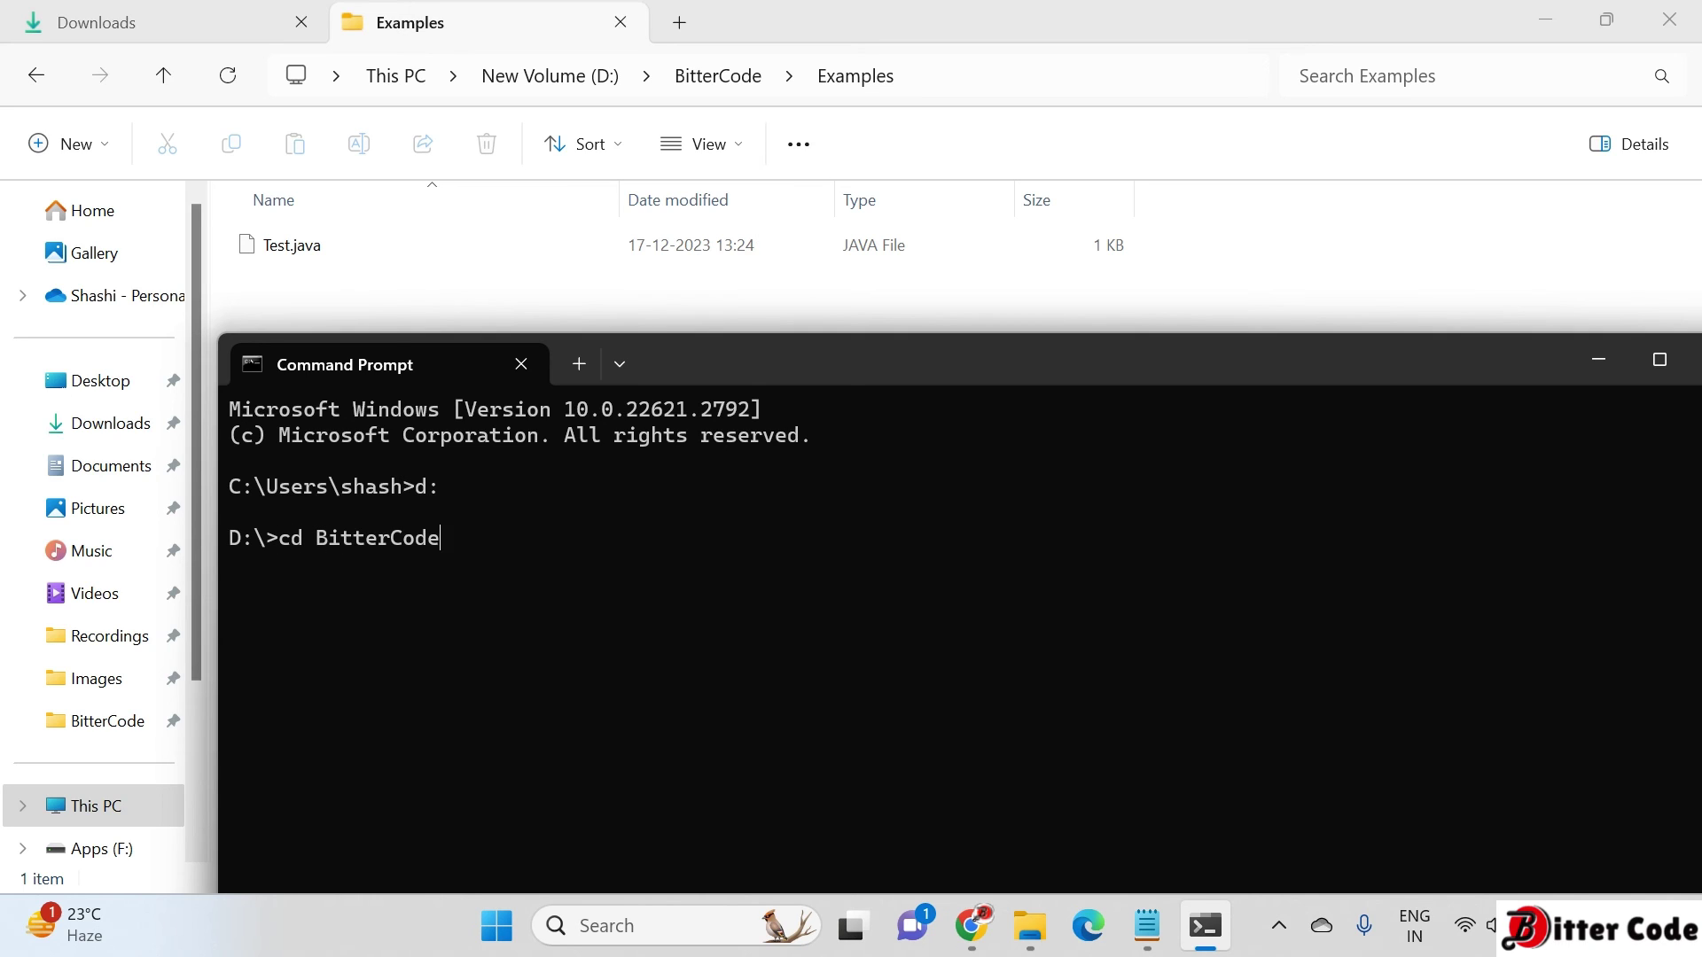
pyautogui.press('Return')
pyautogui.write('cd exa')
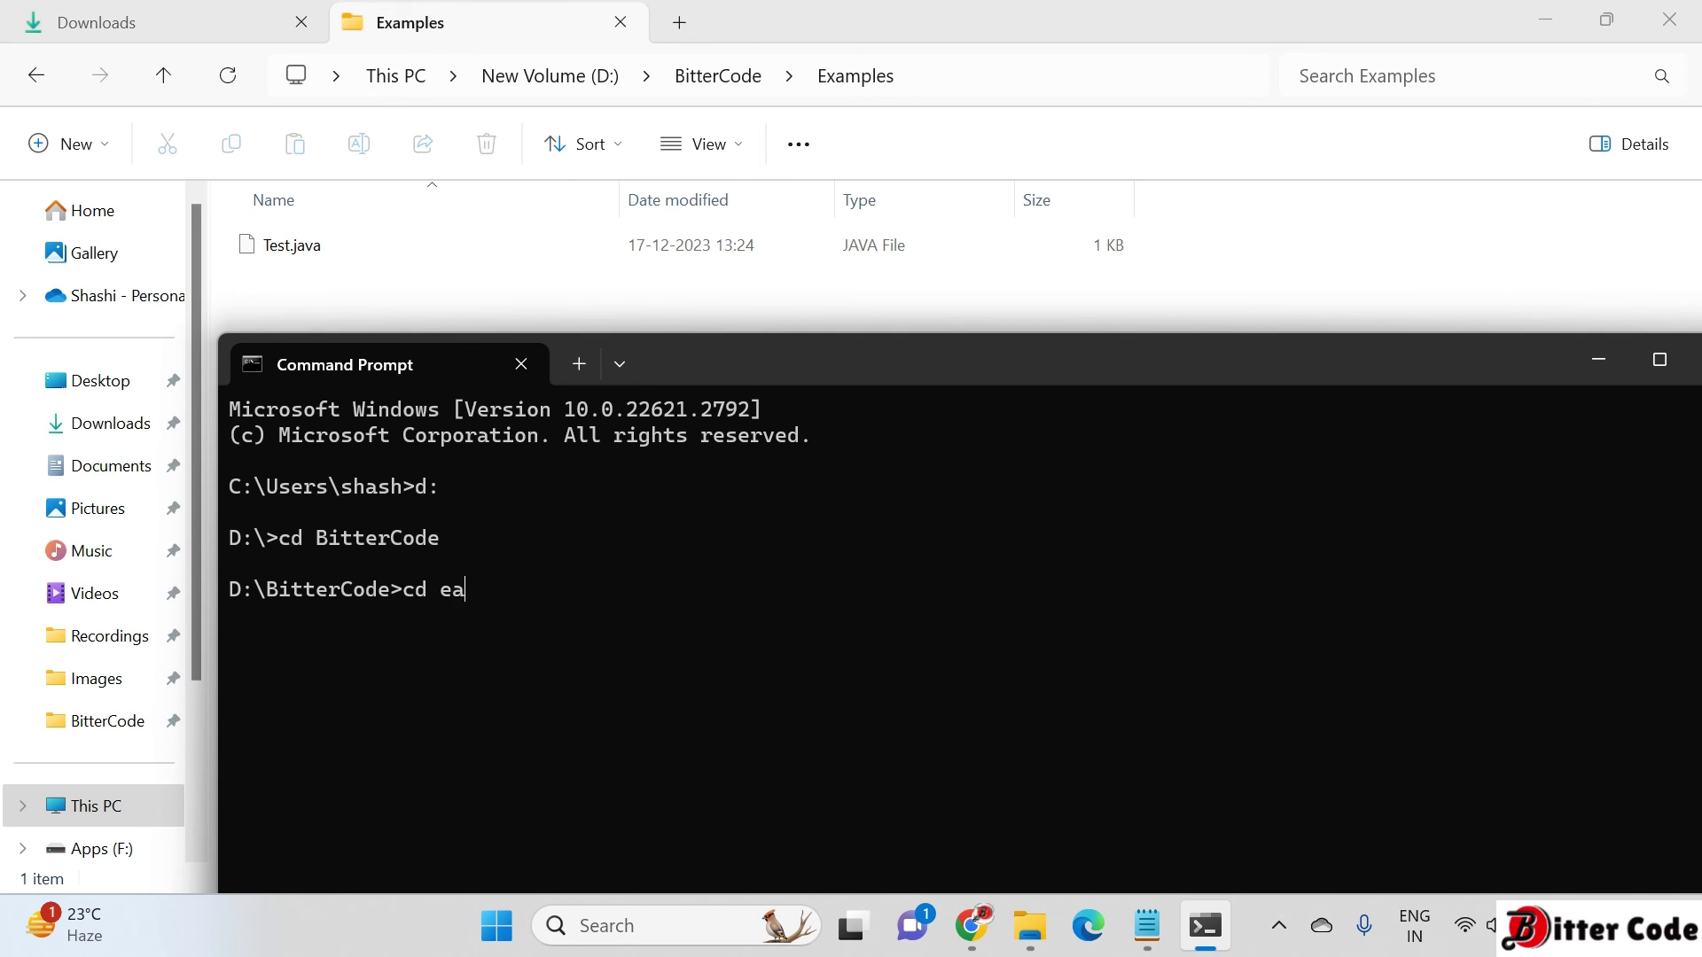
pyautogui.press('Tab')
pyautogui.press('Return')
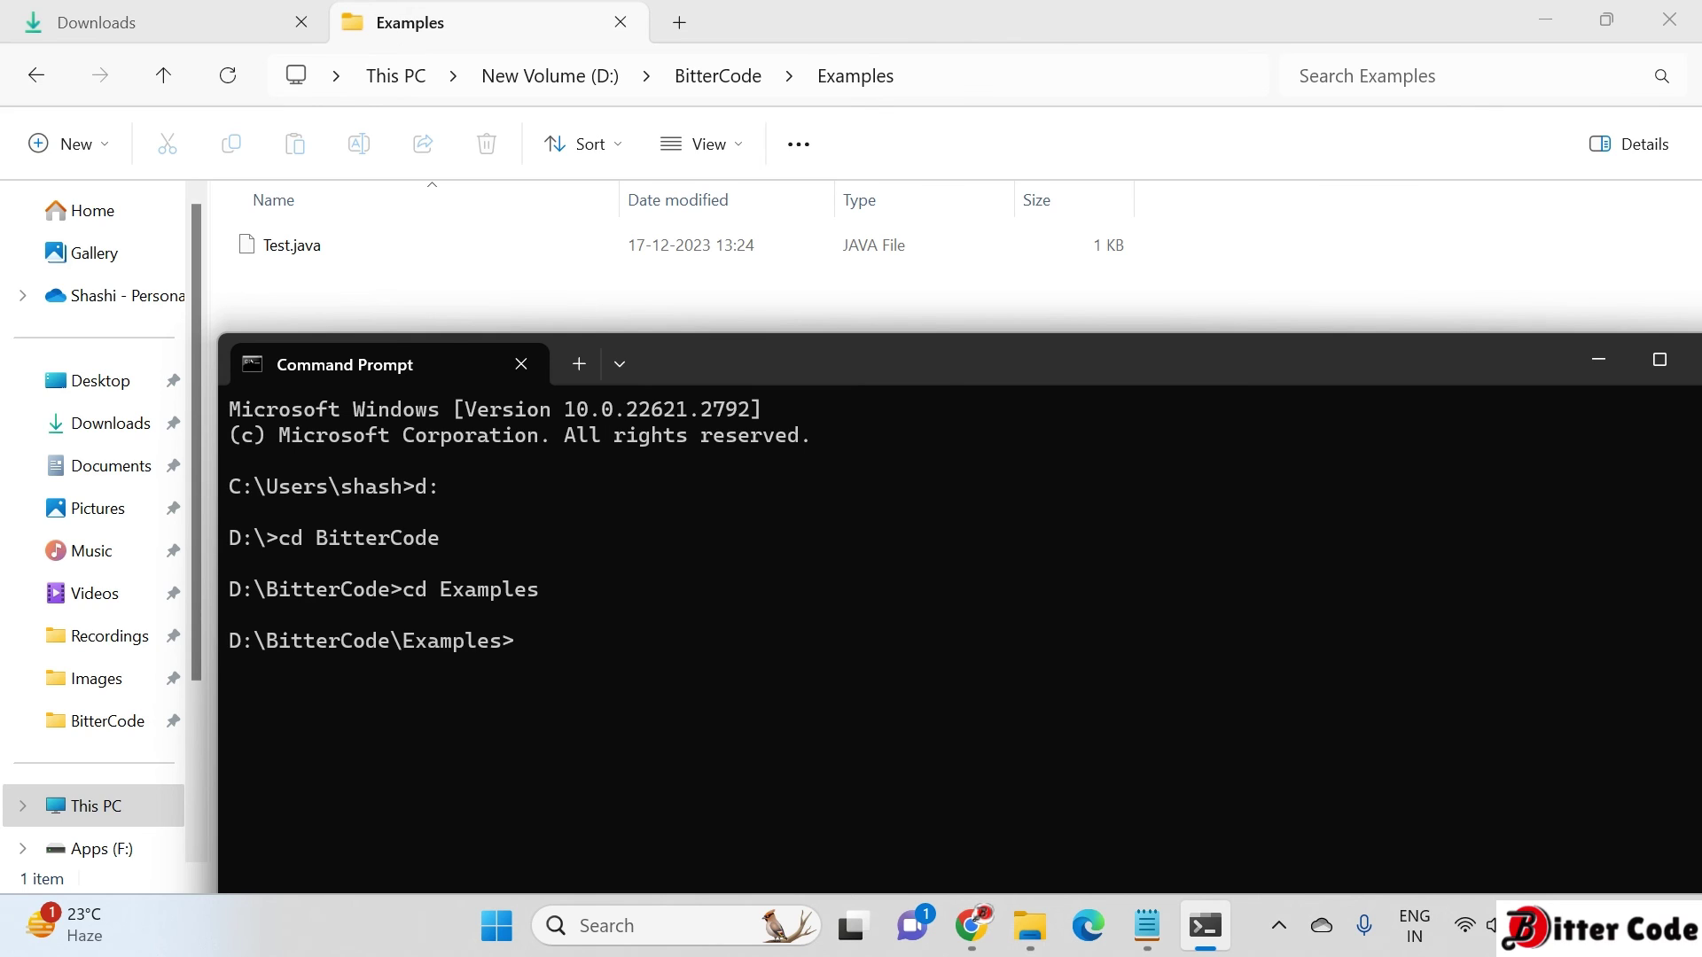
pyautogui.write('cls')
pyautogui.press('Return')
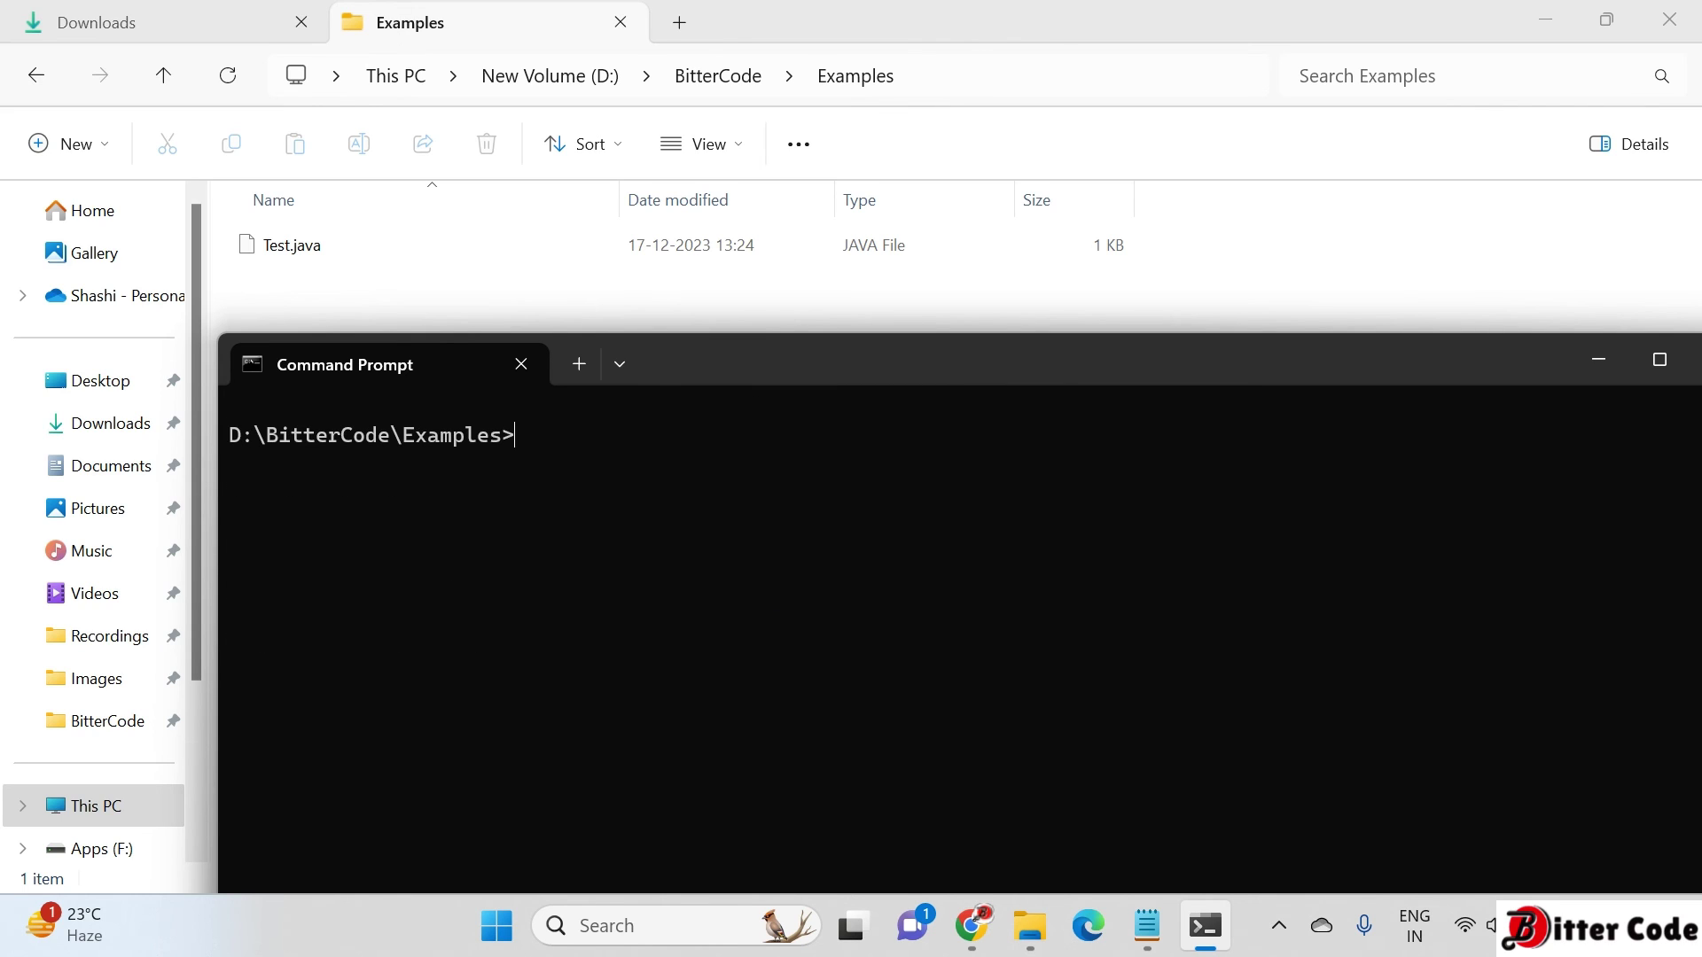
# Step: Compile the program with javac Test.java and uncover the Examples folder's file list behind the Command Prompt
pyautogui.moveTo(892, 373); pyautogui.dragTo(768, 334)
pyautogui.write('javac')
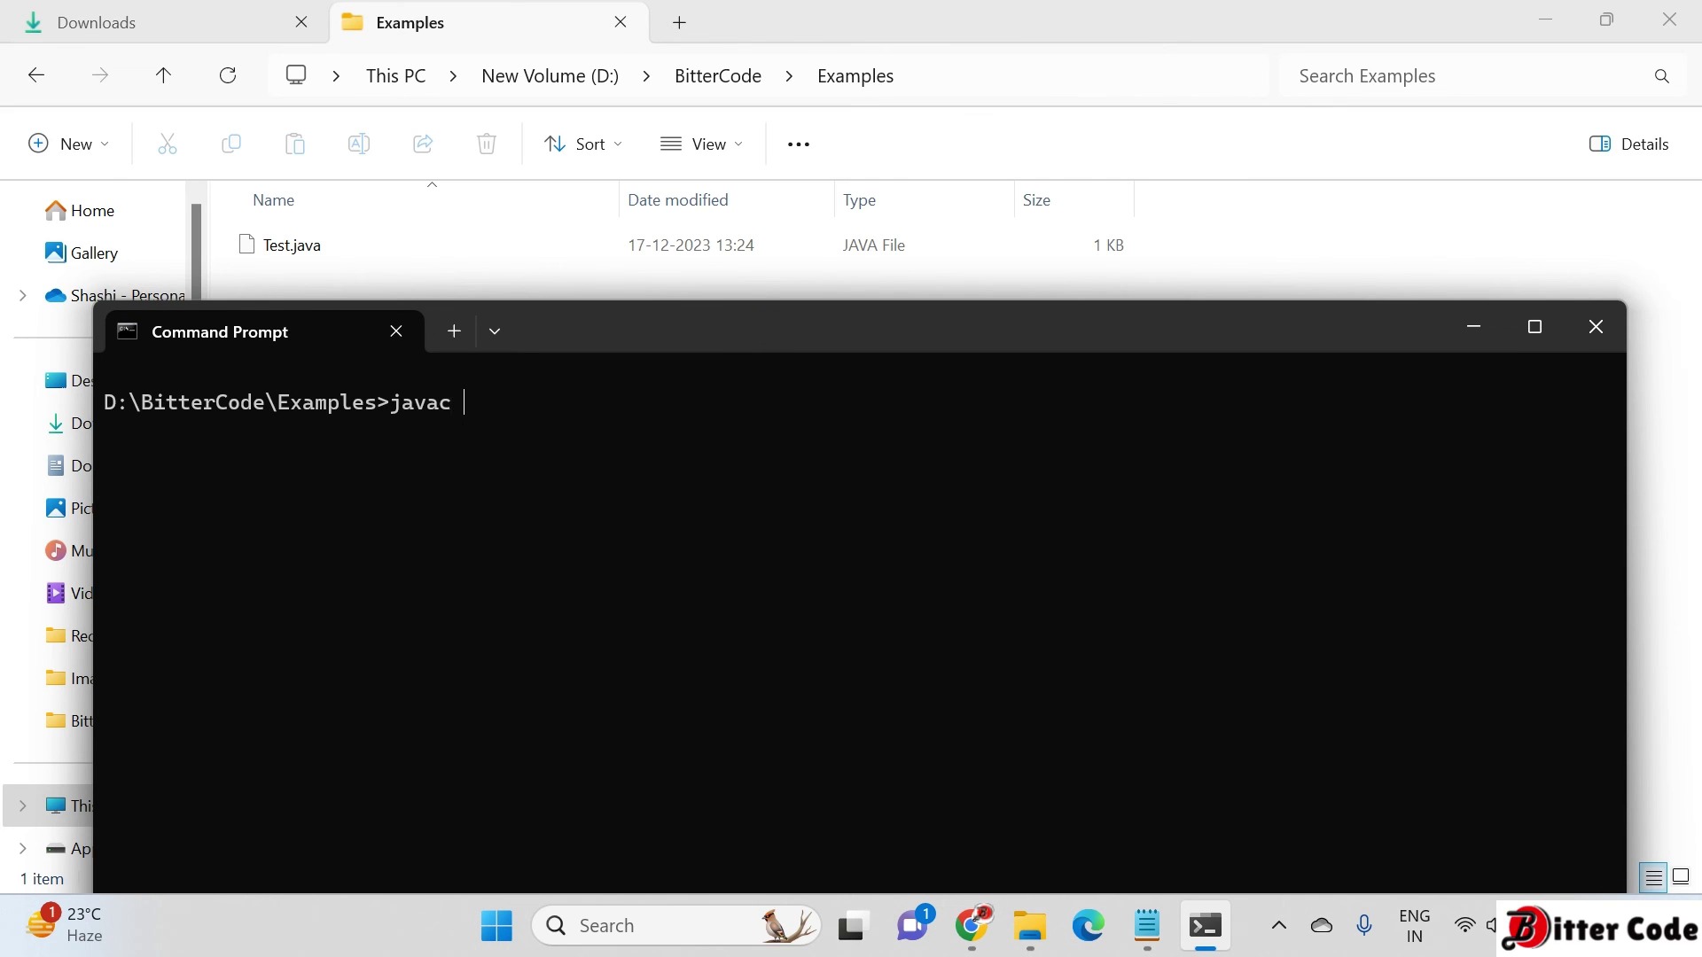
pyautogui.write(' Test.java')
pyautogui.press('Return')
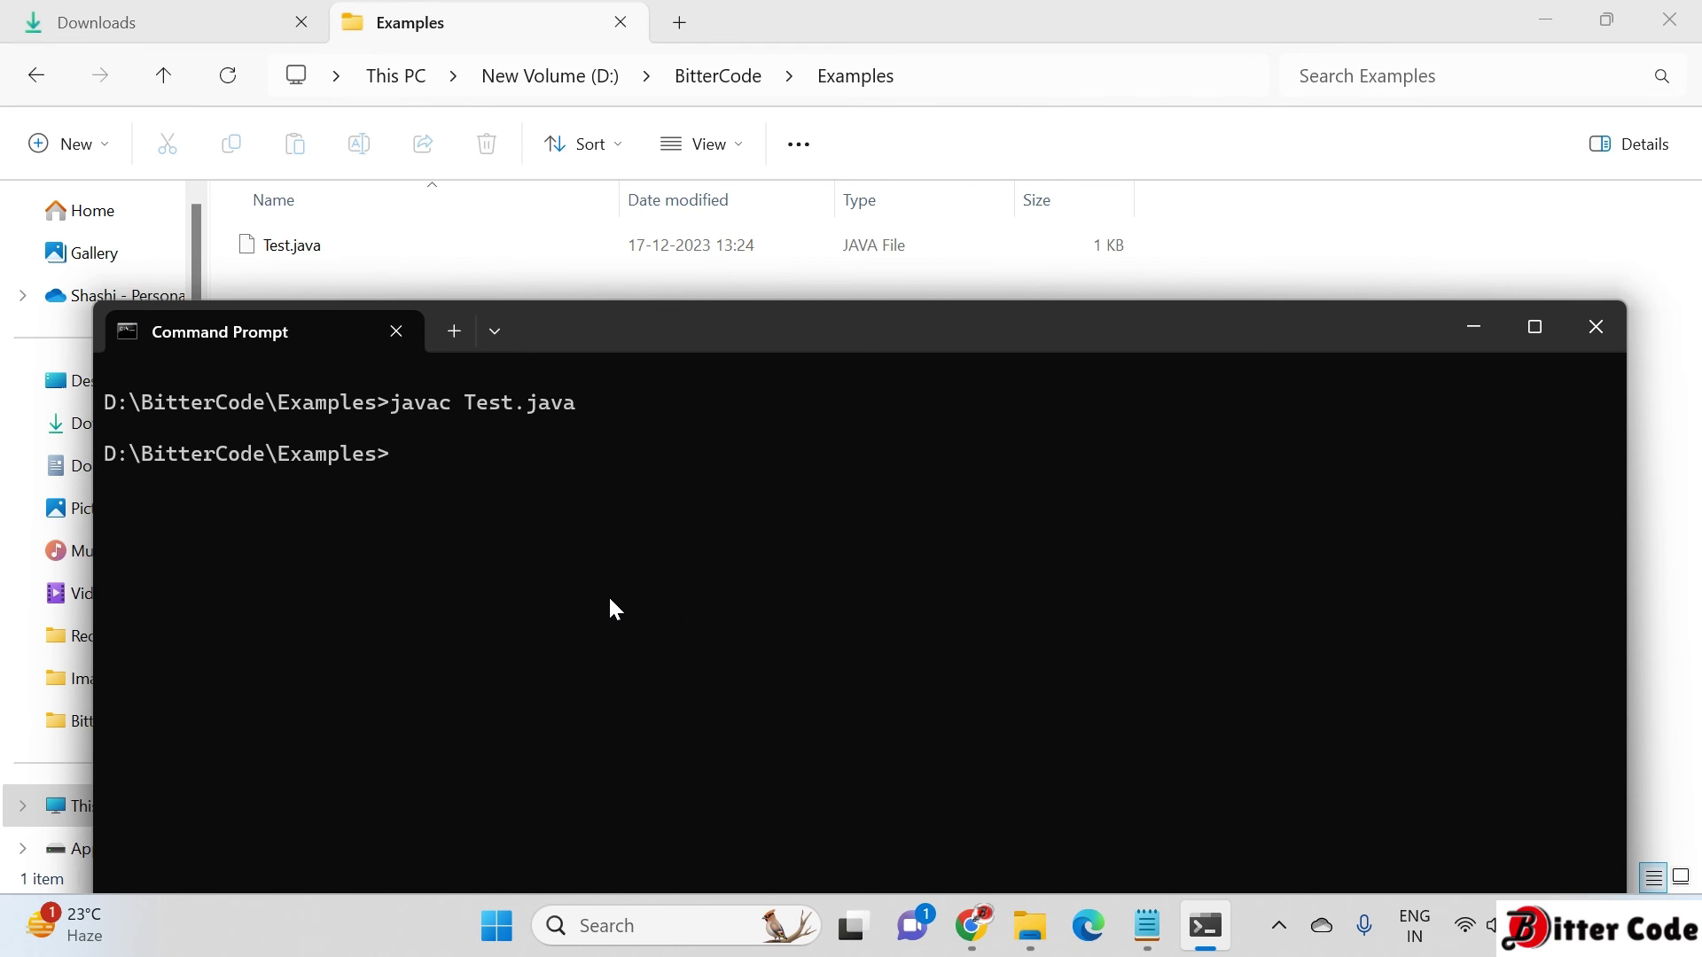
pyautogui.moveTo(700, 328); pyautogui.dragTo(958, 400)
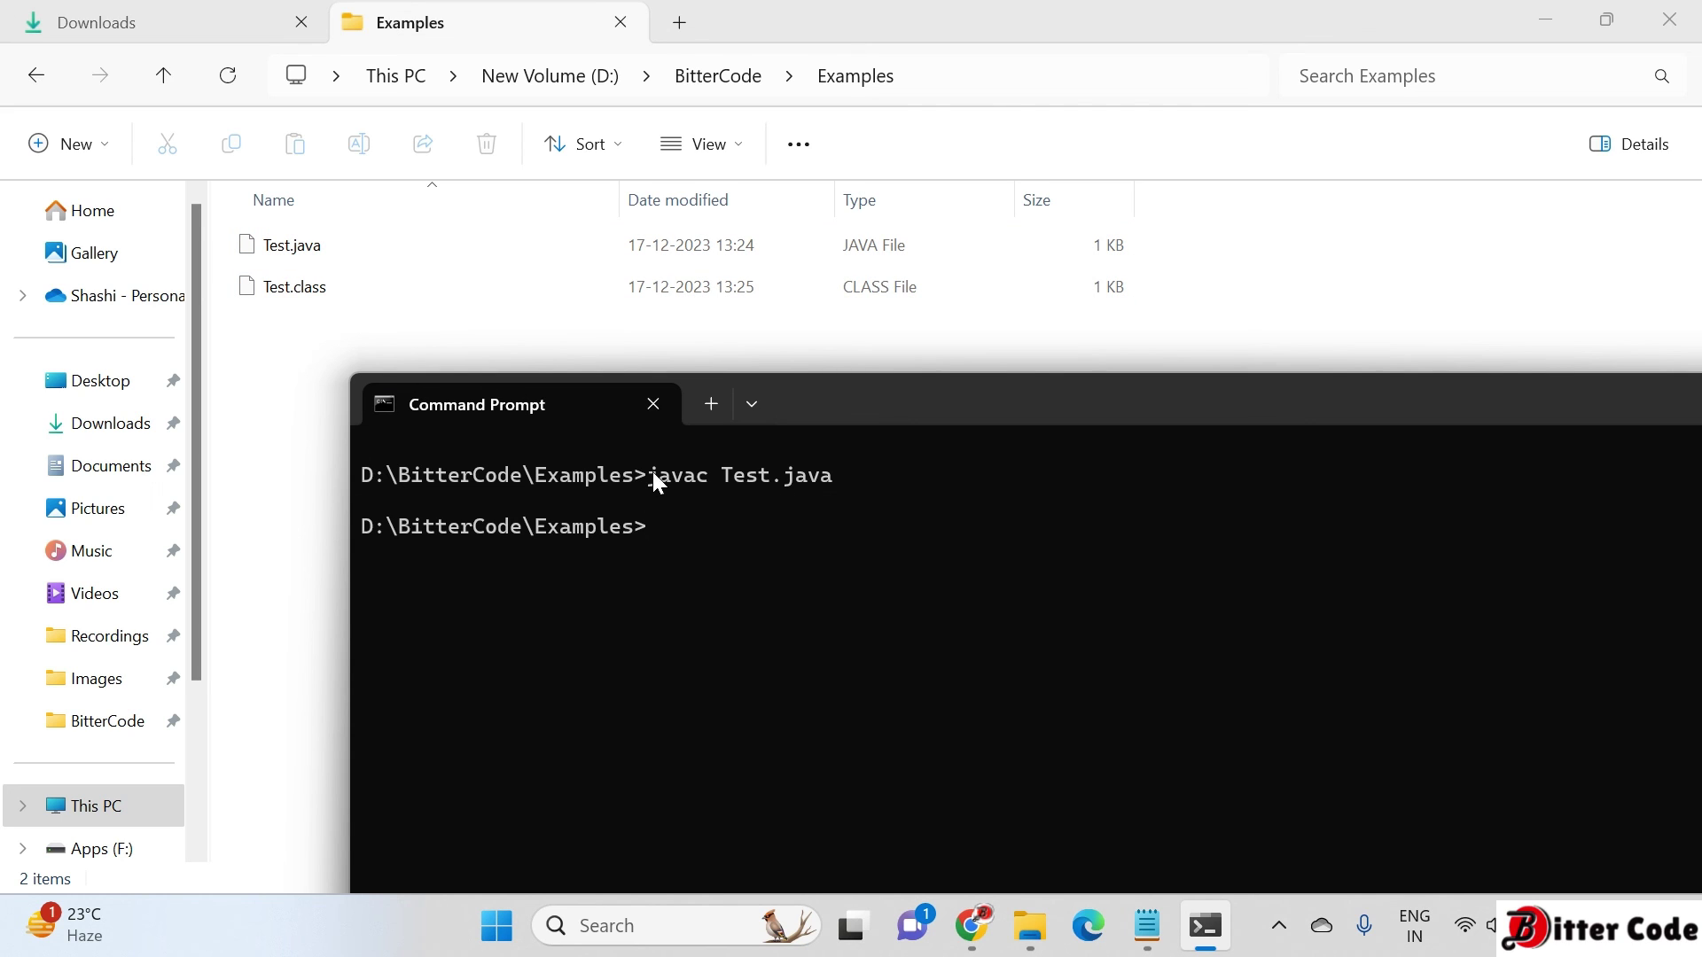
pyautogui.moveTo(651, 471); pyautogui.dragTo(842, 477)
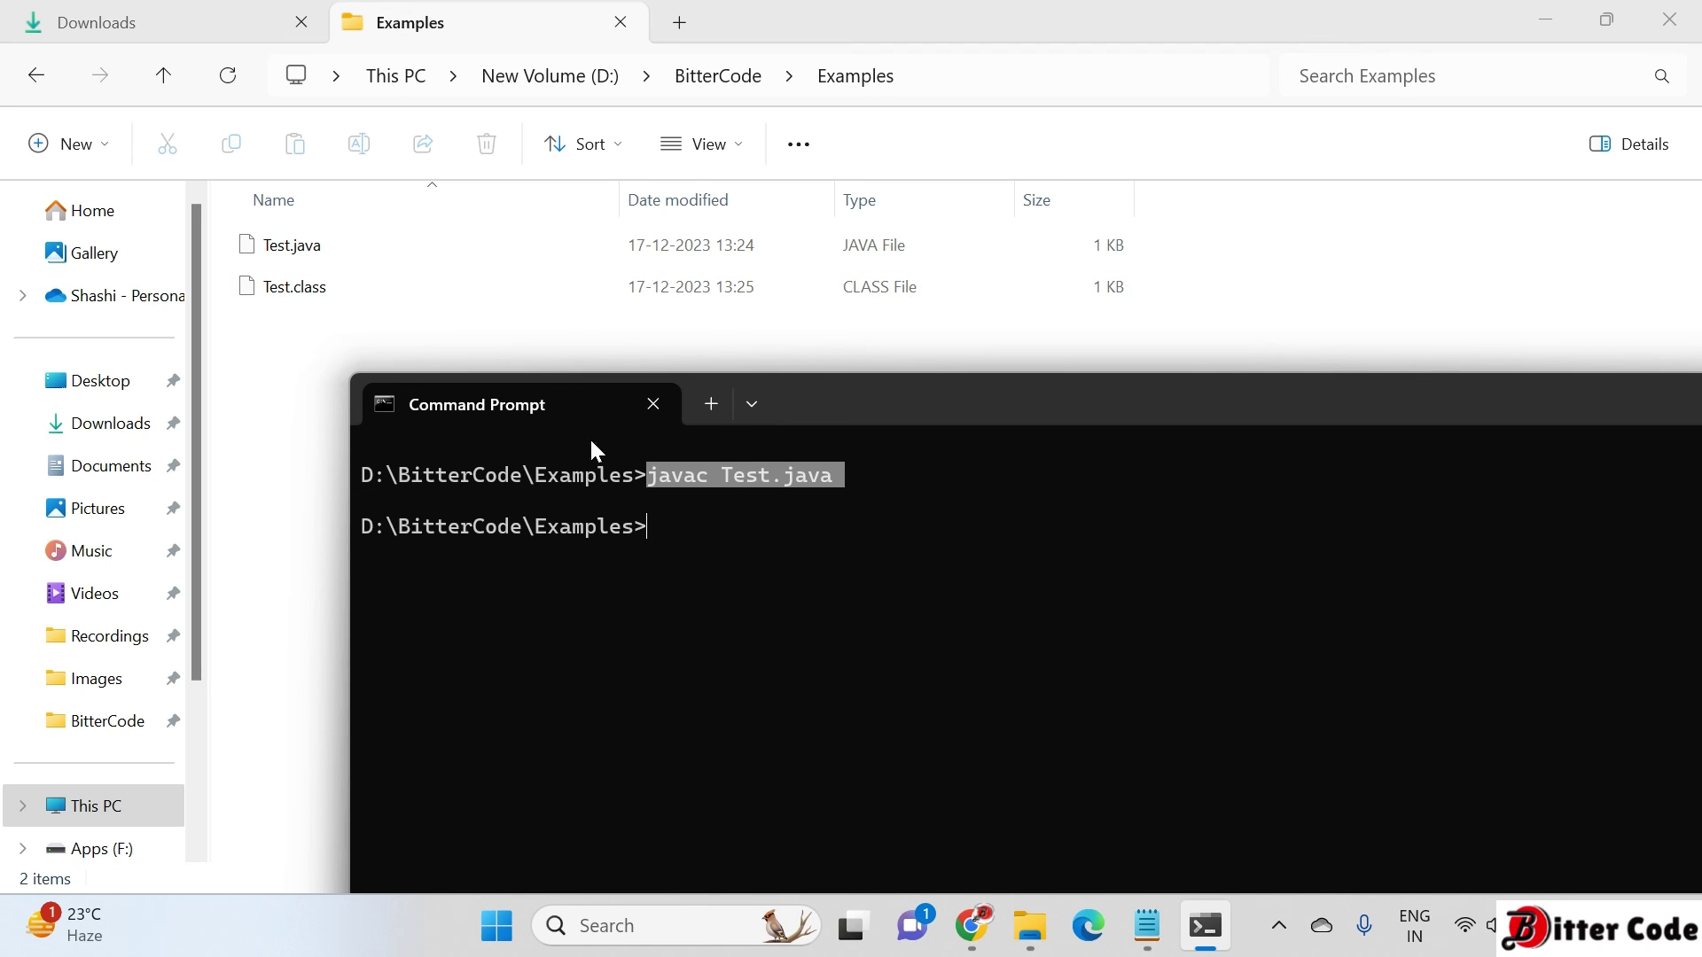
# Step: Run the compiled program with java Test
pyautogui.write('jav')
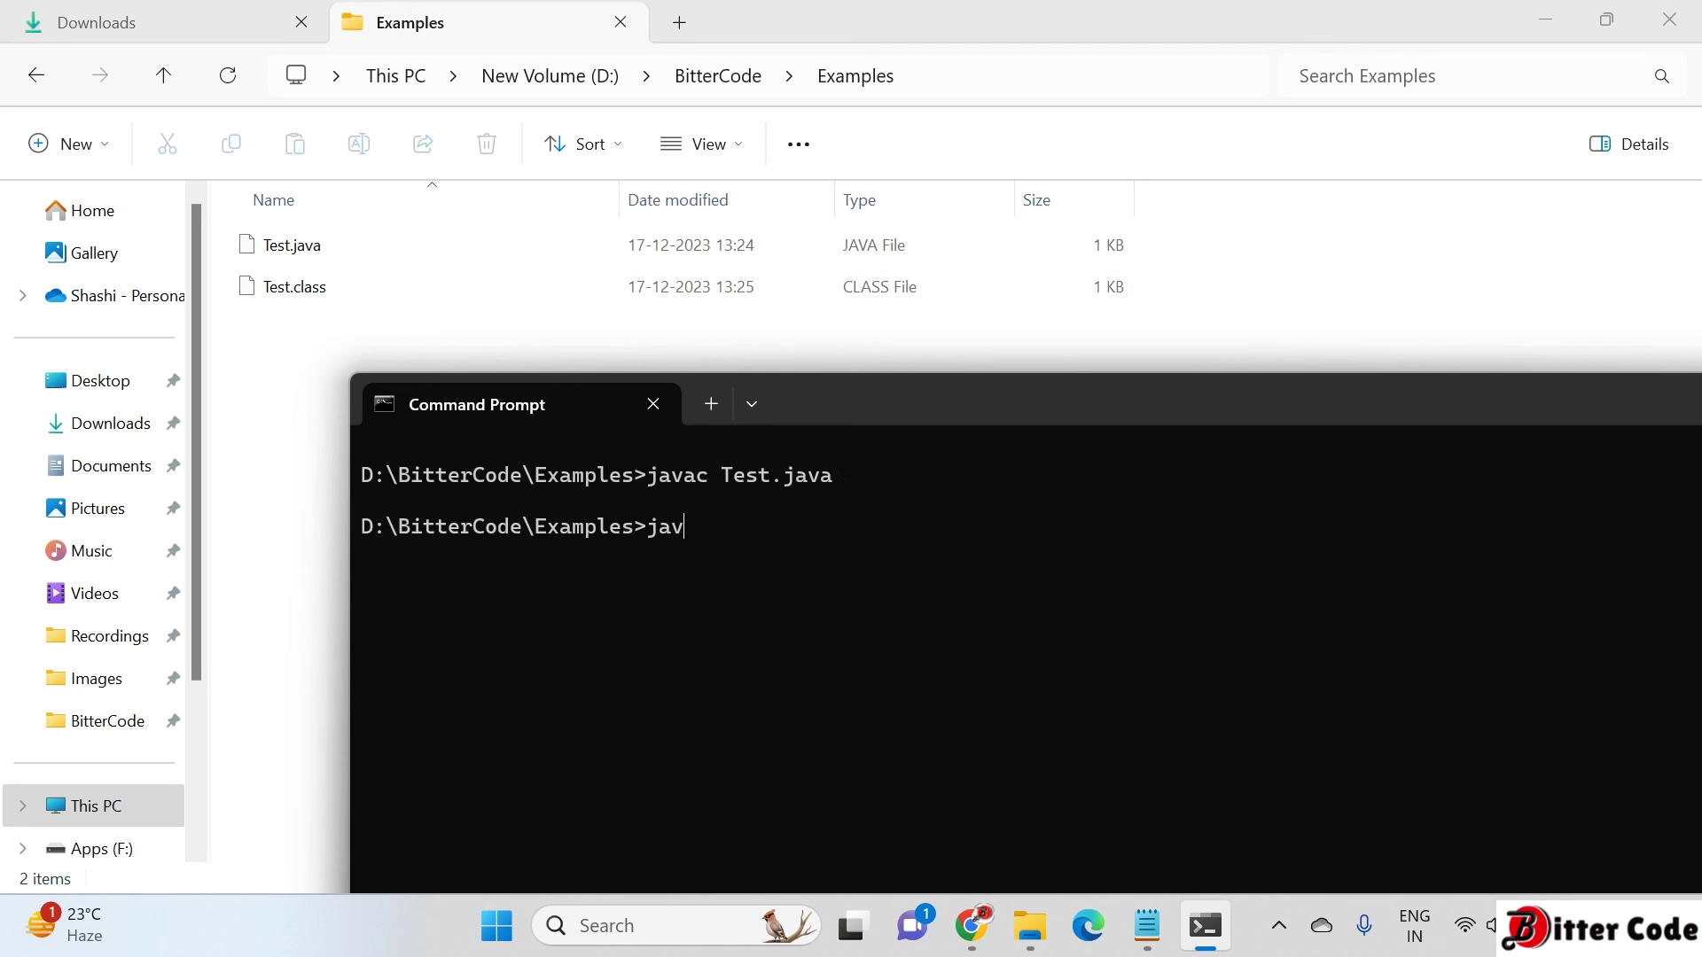
pyautogui.write('a Test')
pyautogui.press('Return')
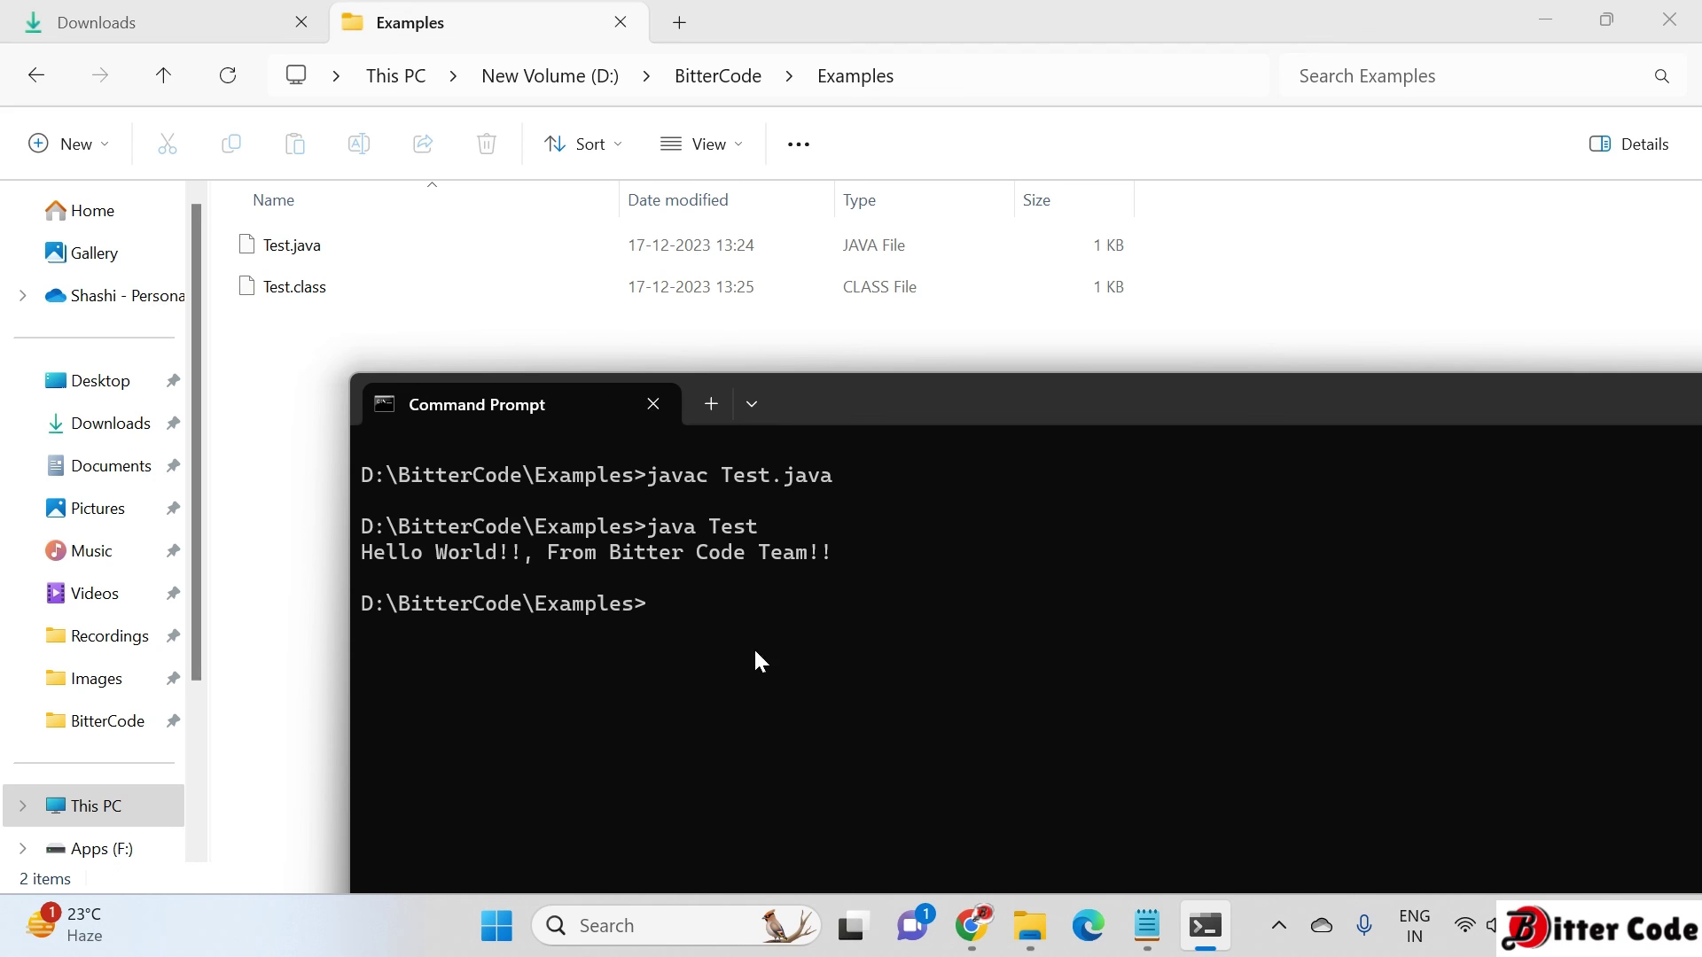
# Step: Examine the line printed by java Test in the Command Prompt
pyautogui.moveTo(658, 530); pyautogui.dragTo(341, 557)
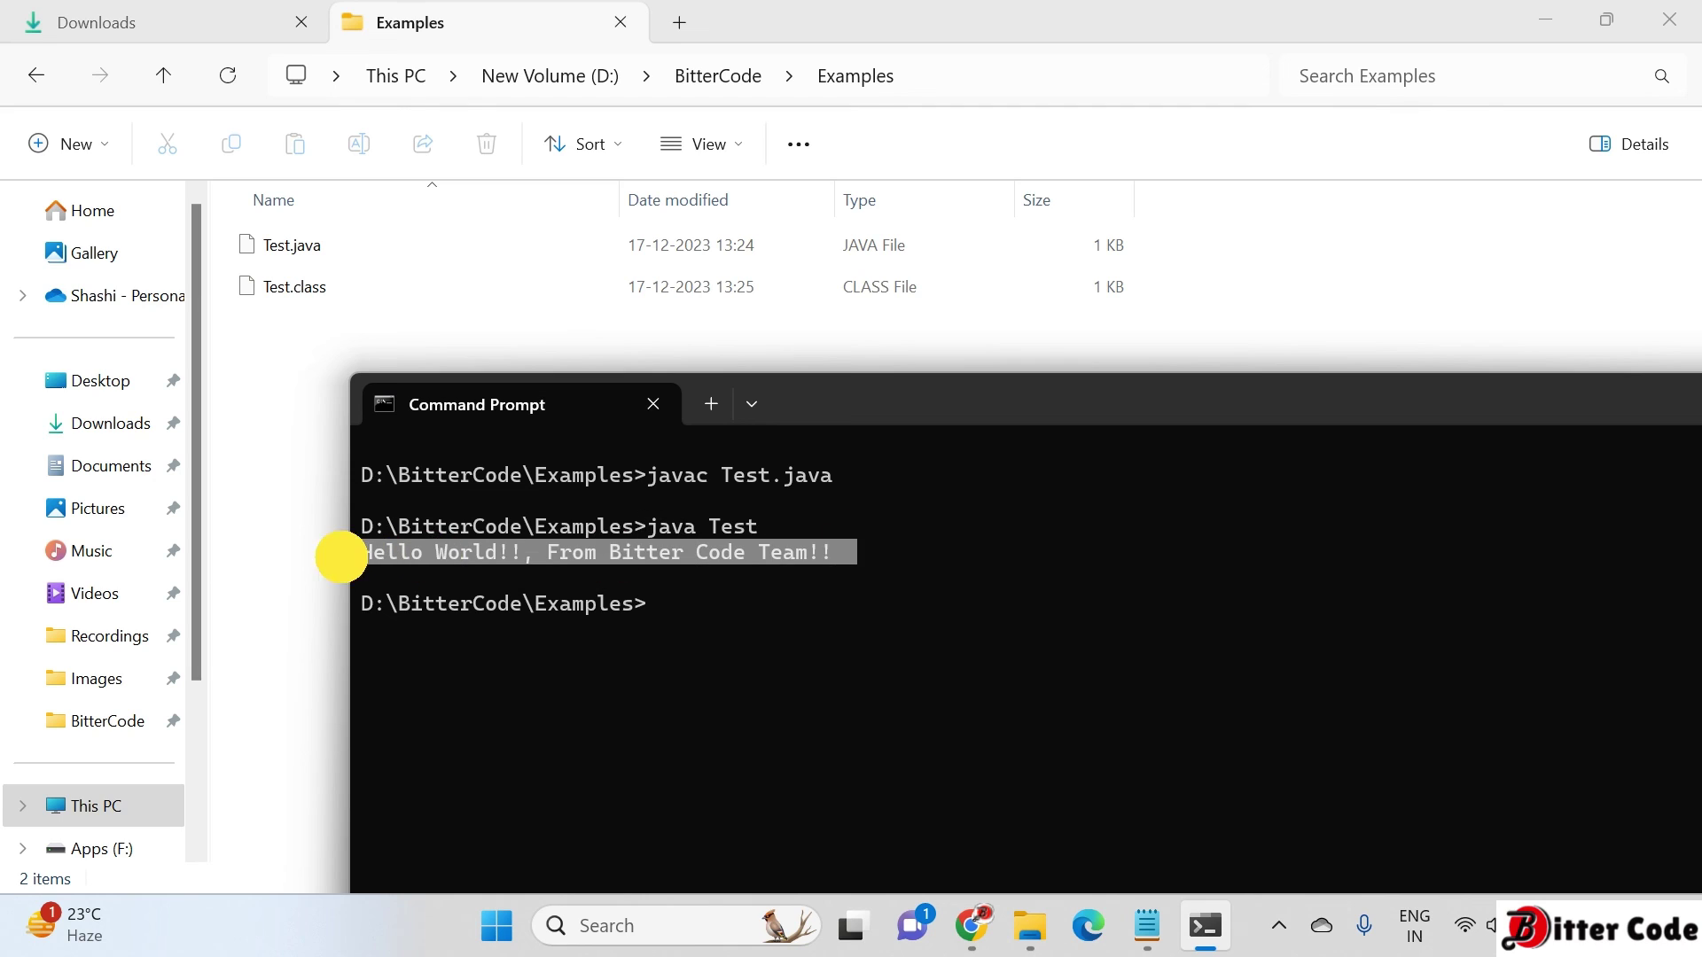
pyautogui.click(619, 556)
pyautogui.moveTo(577, 562); pyautogui.dragTo(461, 538)
pyautogui.click(874, 547)
pyautogui.click(794, 581)
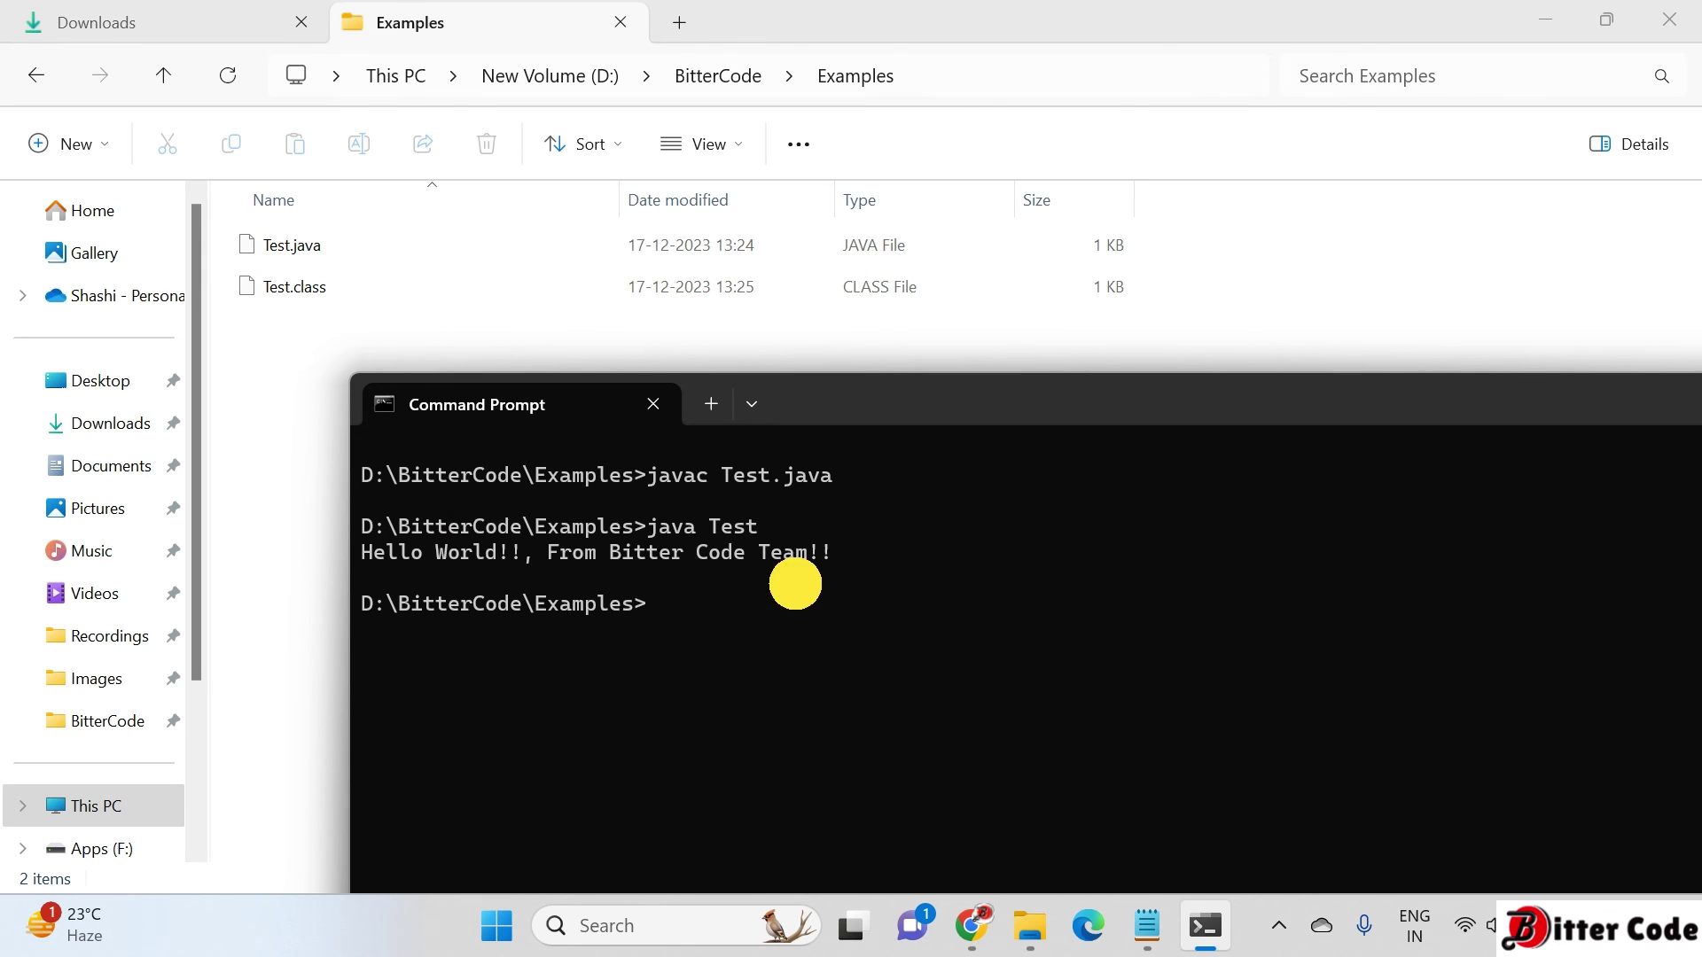
pyautogui.moveTo(873, 572); pyautogui.dragTo(776, 561)
pyautogui.click(739, 632)
pyautogui.moveTo(739, 635); pyautogui.dragTo(526, 521)
pyautogui.click(706, 624)
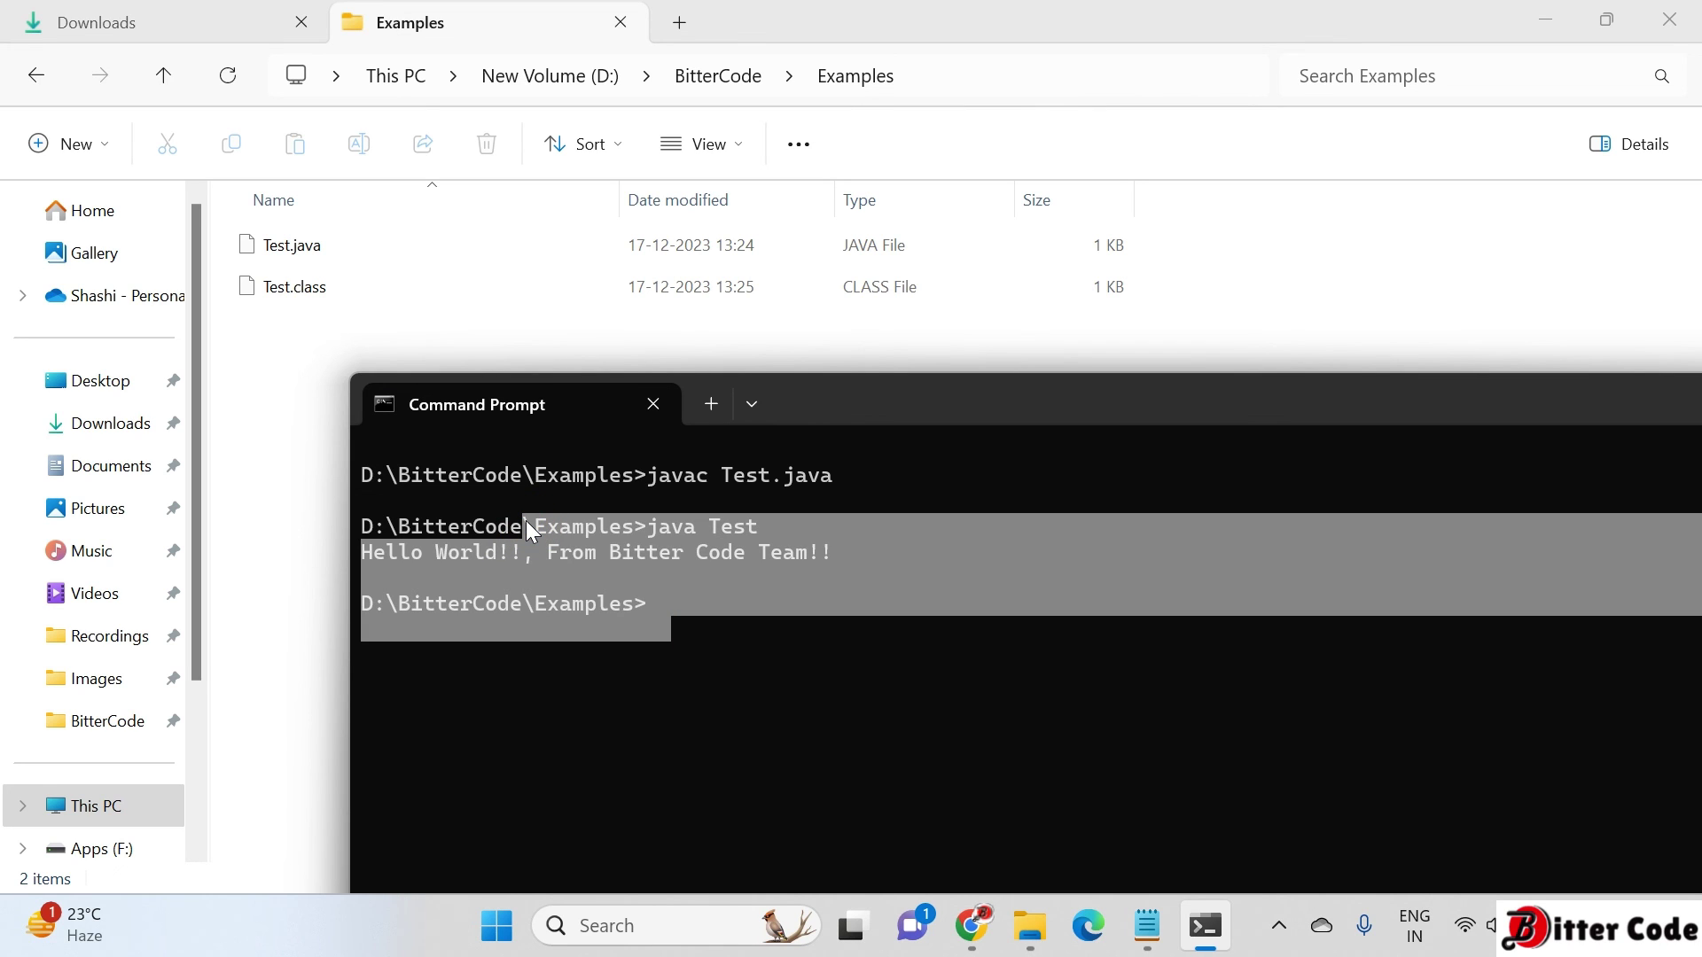
pyautogui.click(700, 678)
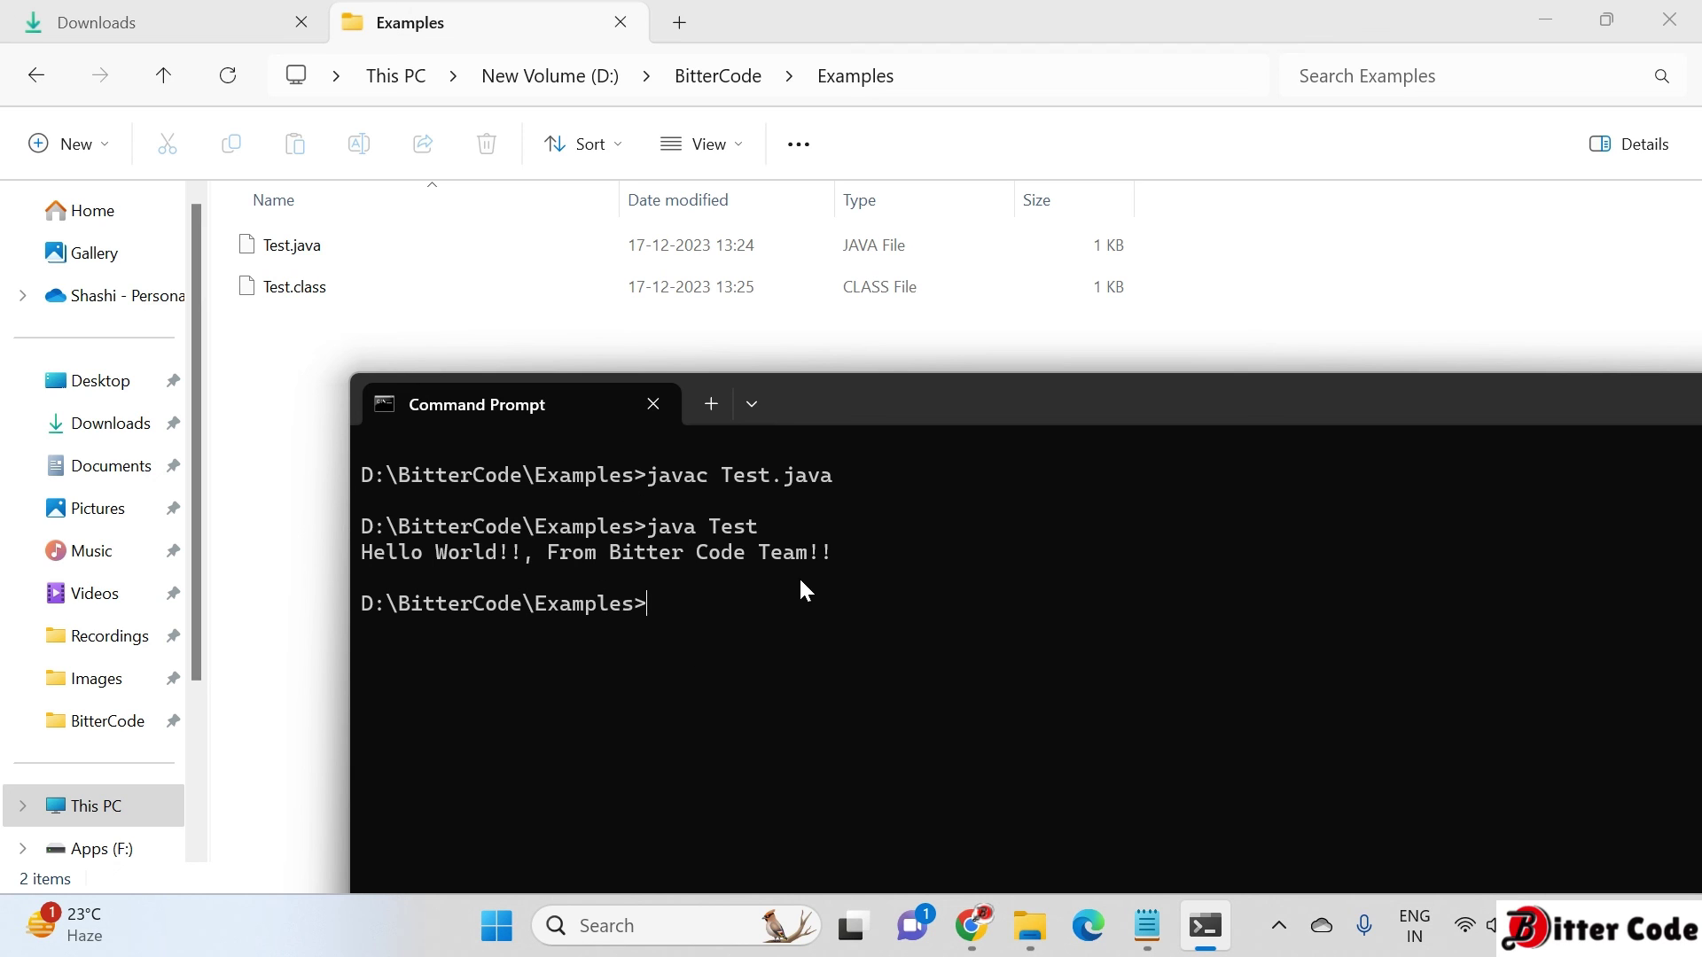
# Step: Check the Test.java source in Notepad, and return to the Command Prompt to view the program output
pyautogui.click(1147, 925)
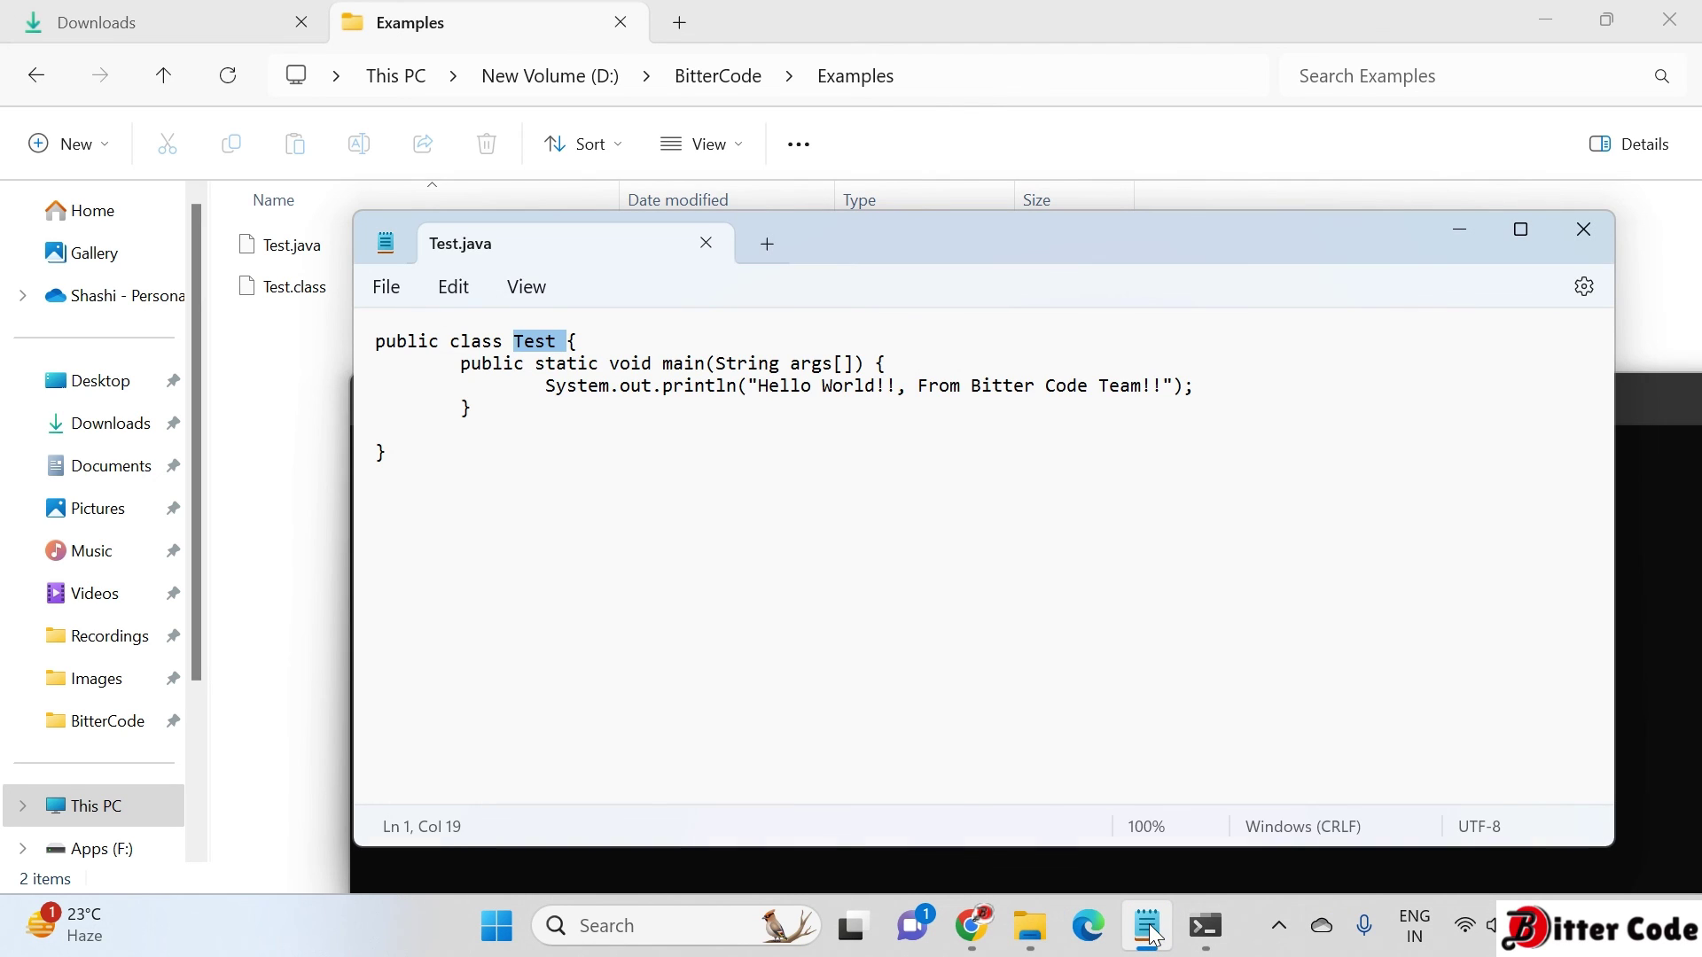
pyautogui.click(1147, 925)
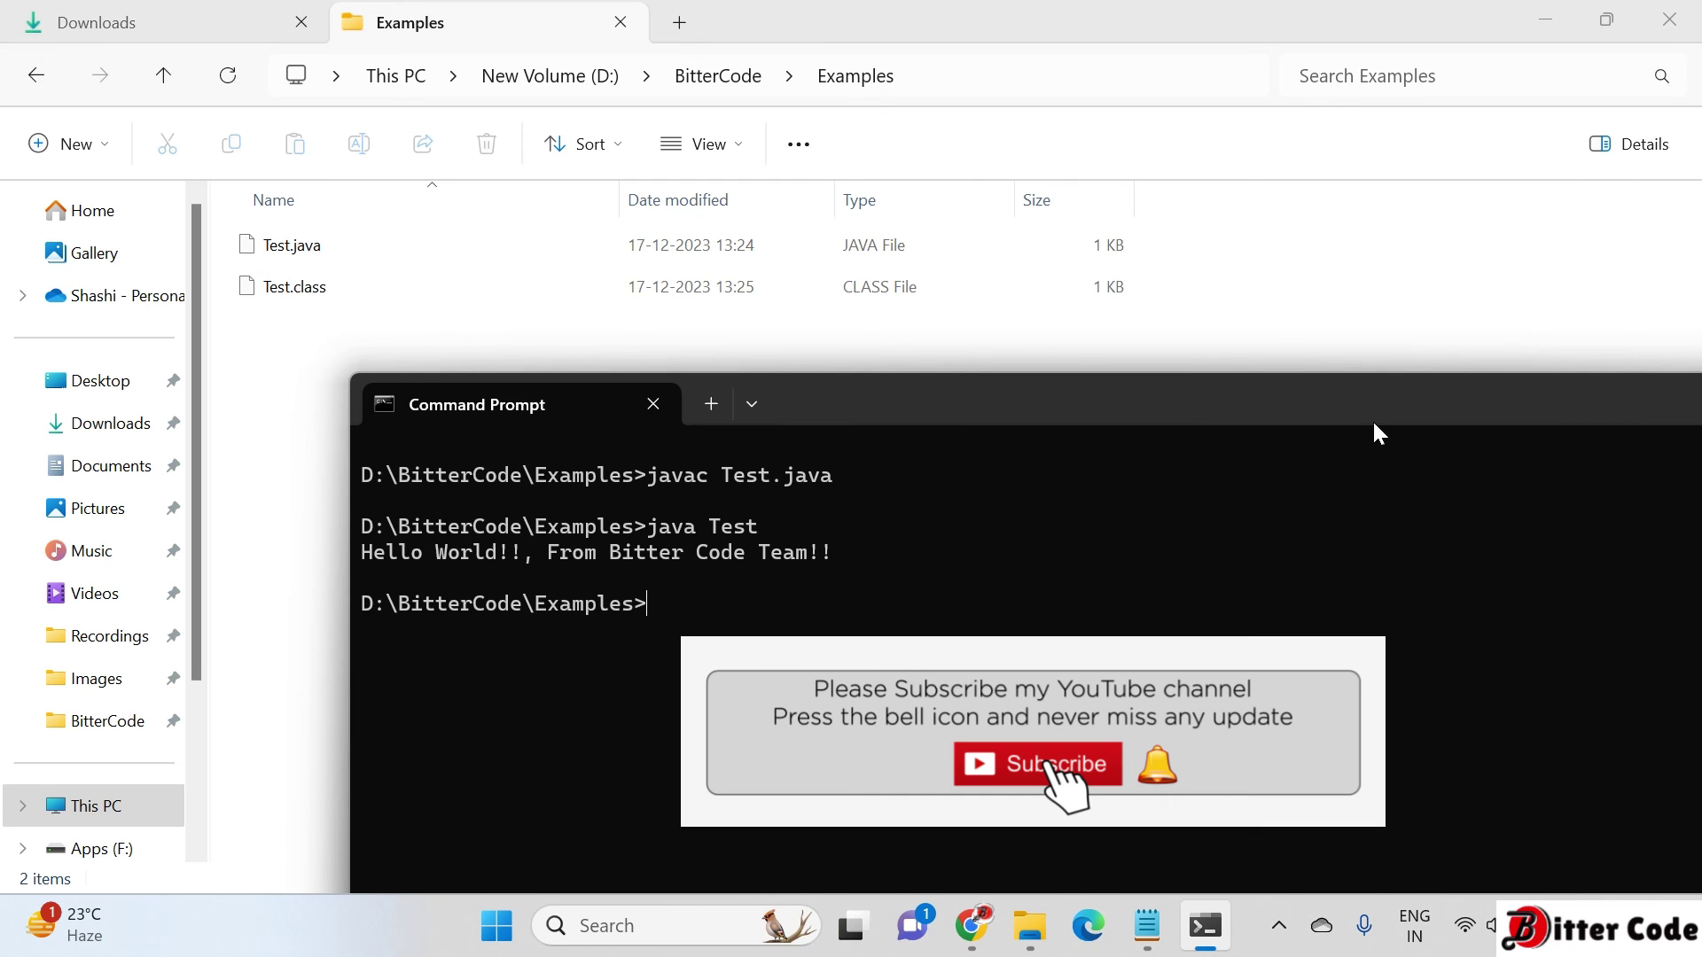
pyautogui.click(1399, 404)
pyautogui.moveTo(1399, 404); pyautogui.dragTo(1194, 135)
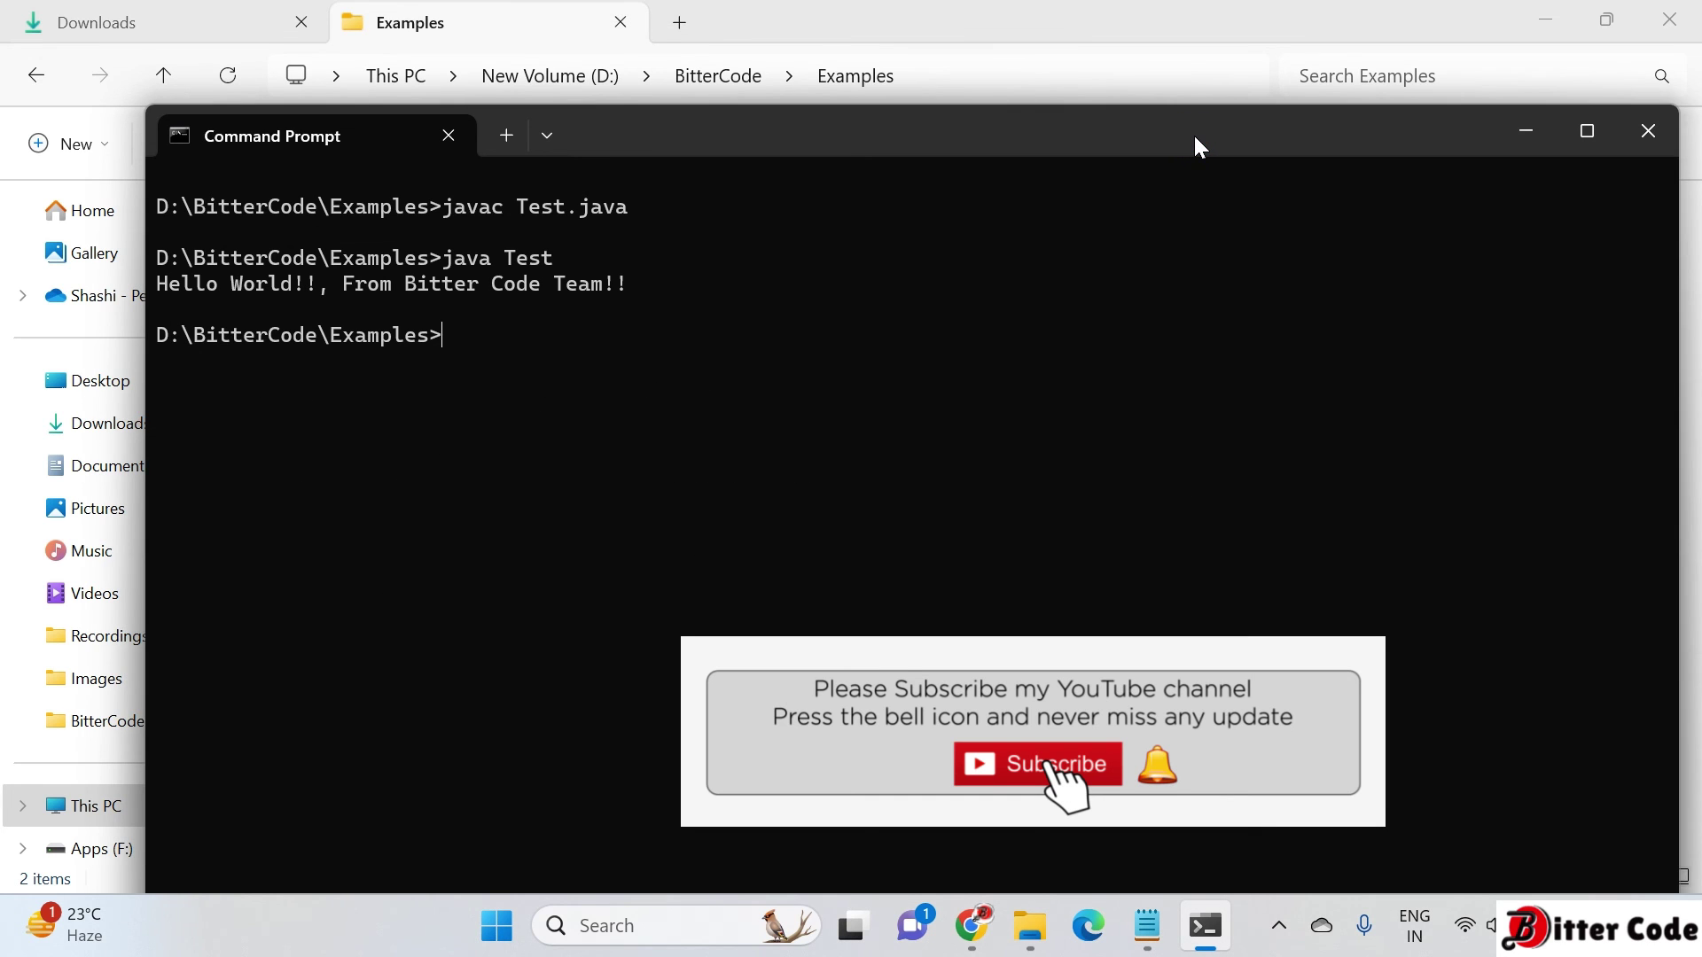